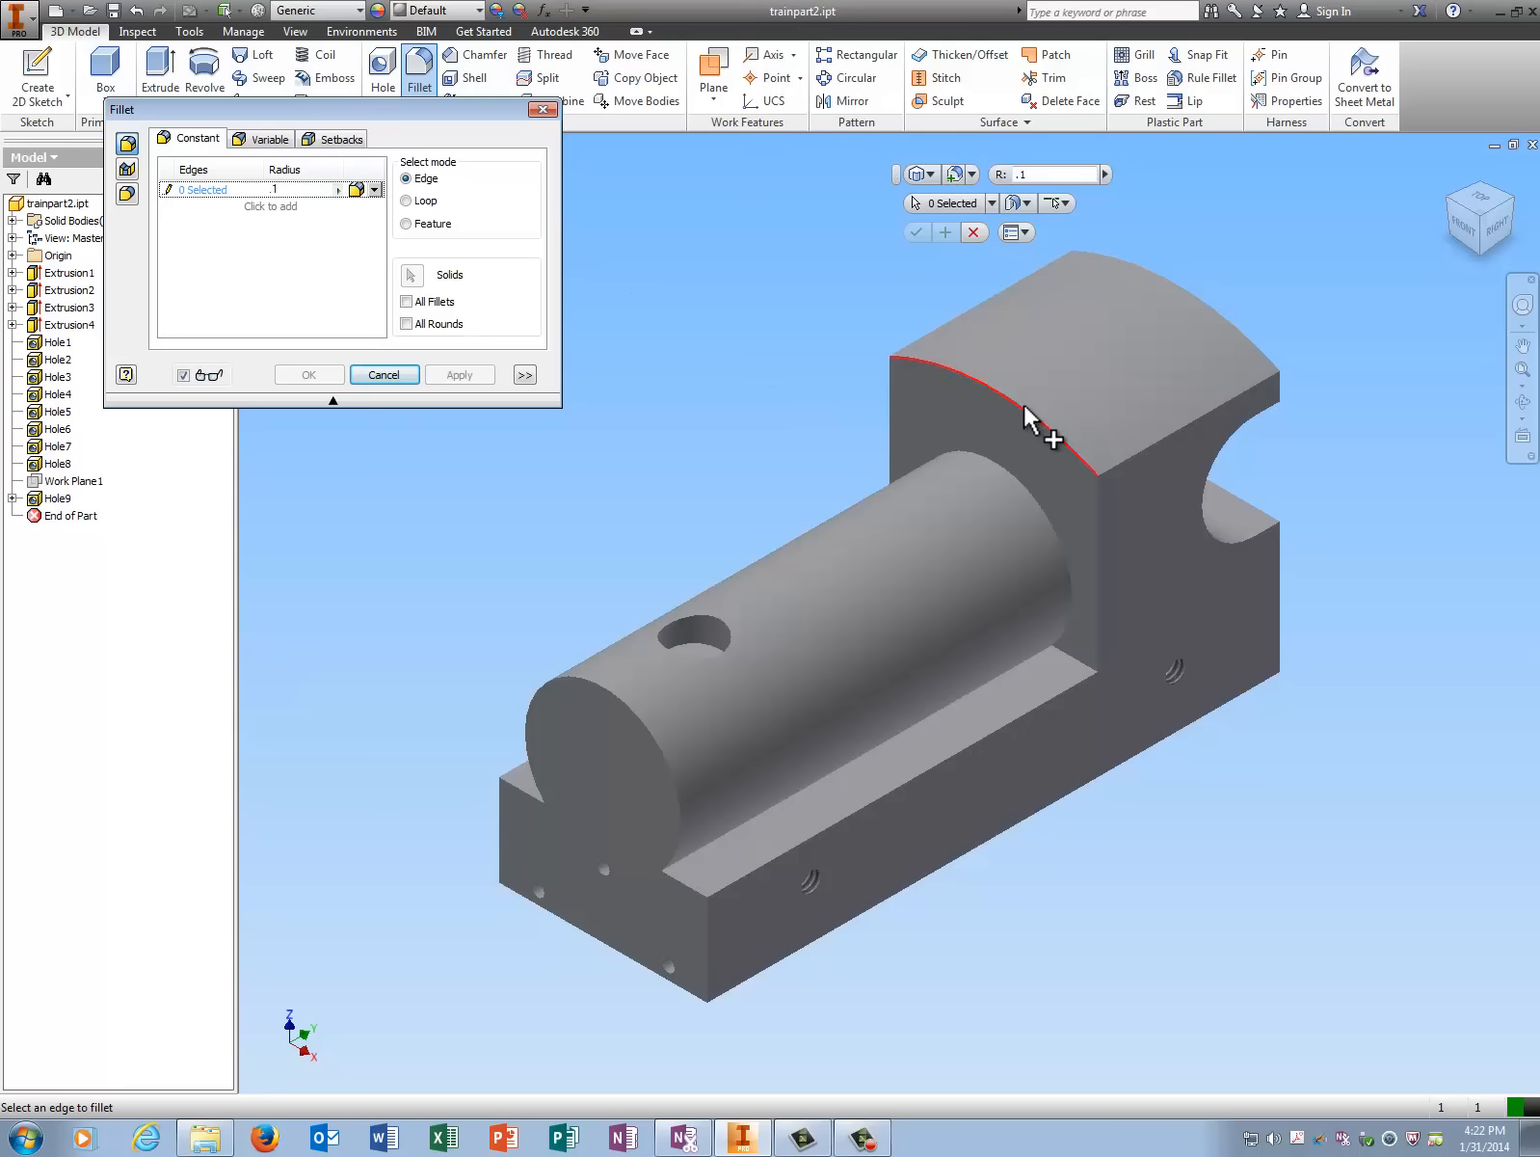
# Select the four cab roof edges and the cab's right front vertical edge for a constant fillet of radius 0.1
pyautogui.click(1025, 407)
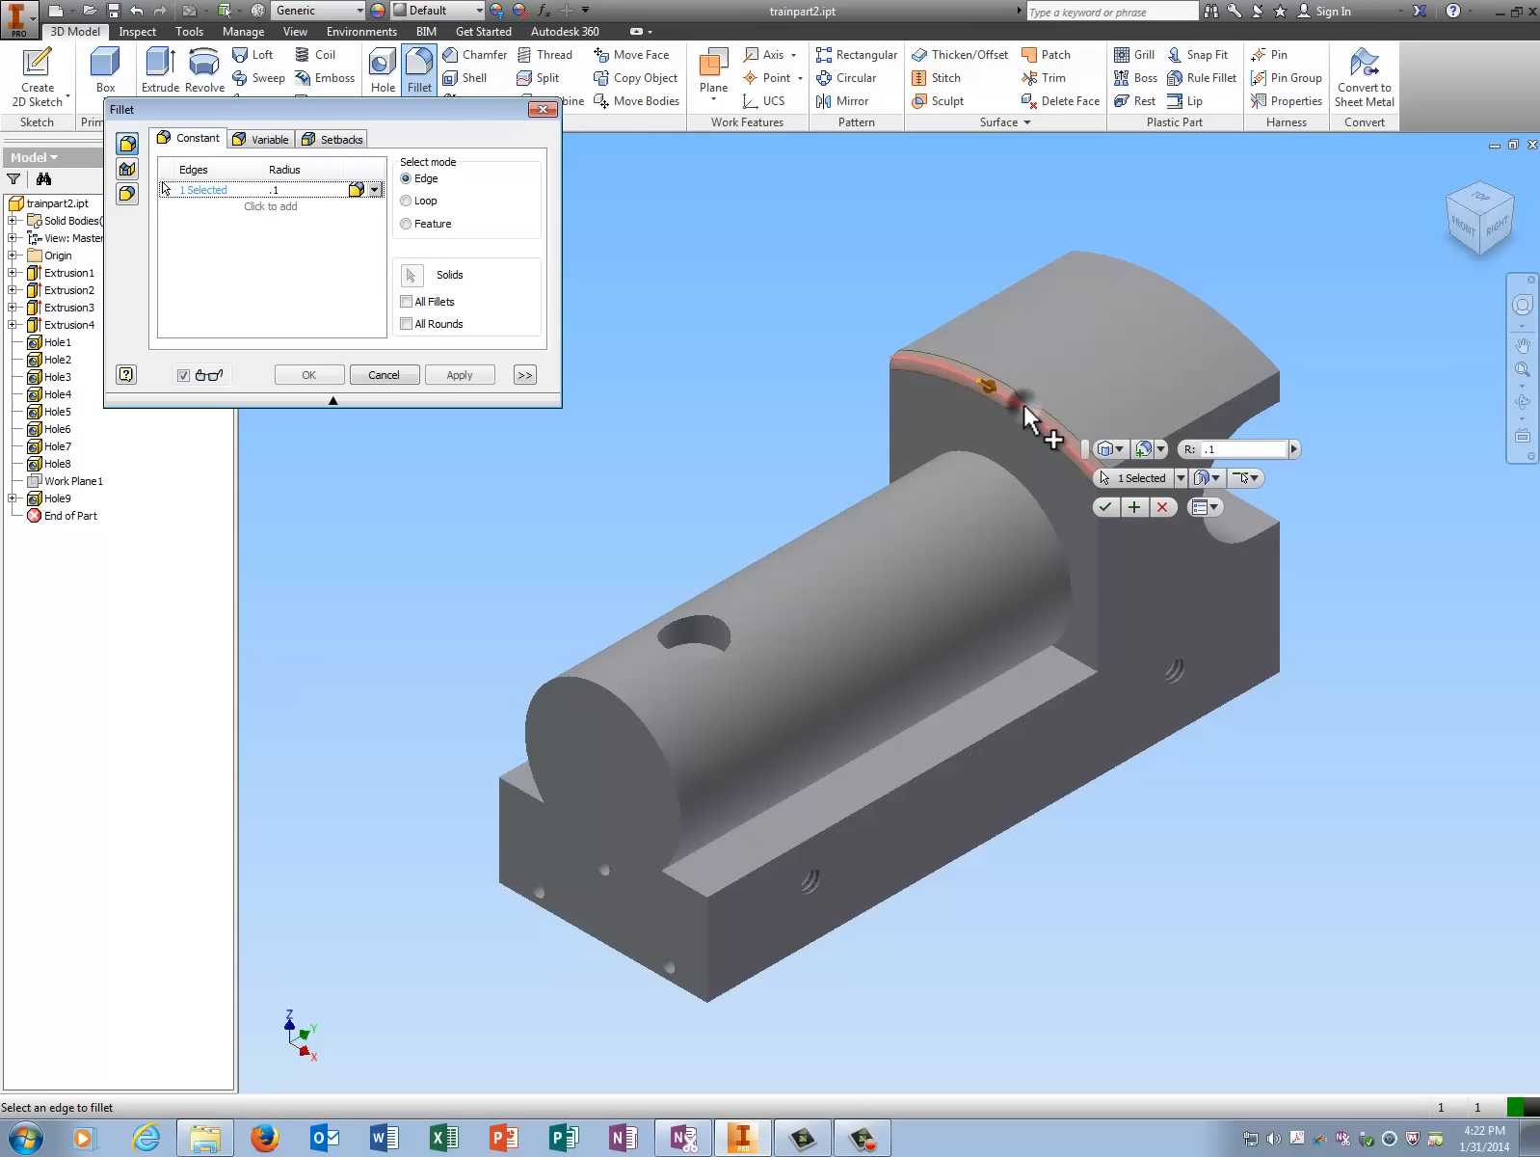
pyautogui.click(1205, 421)
pyautogui.click(1238, 334)
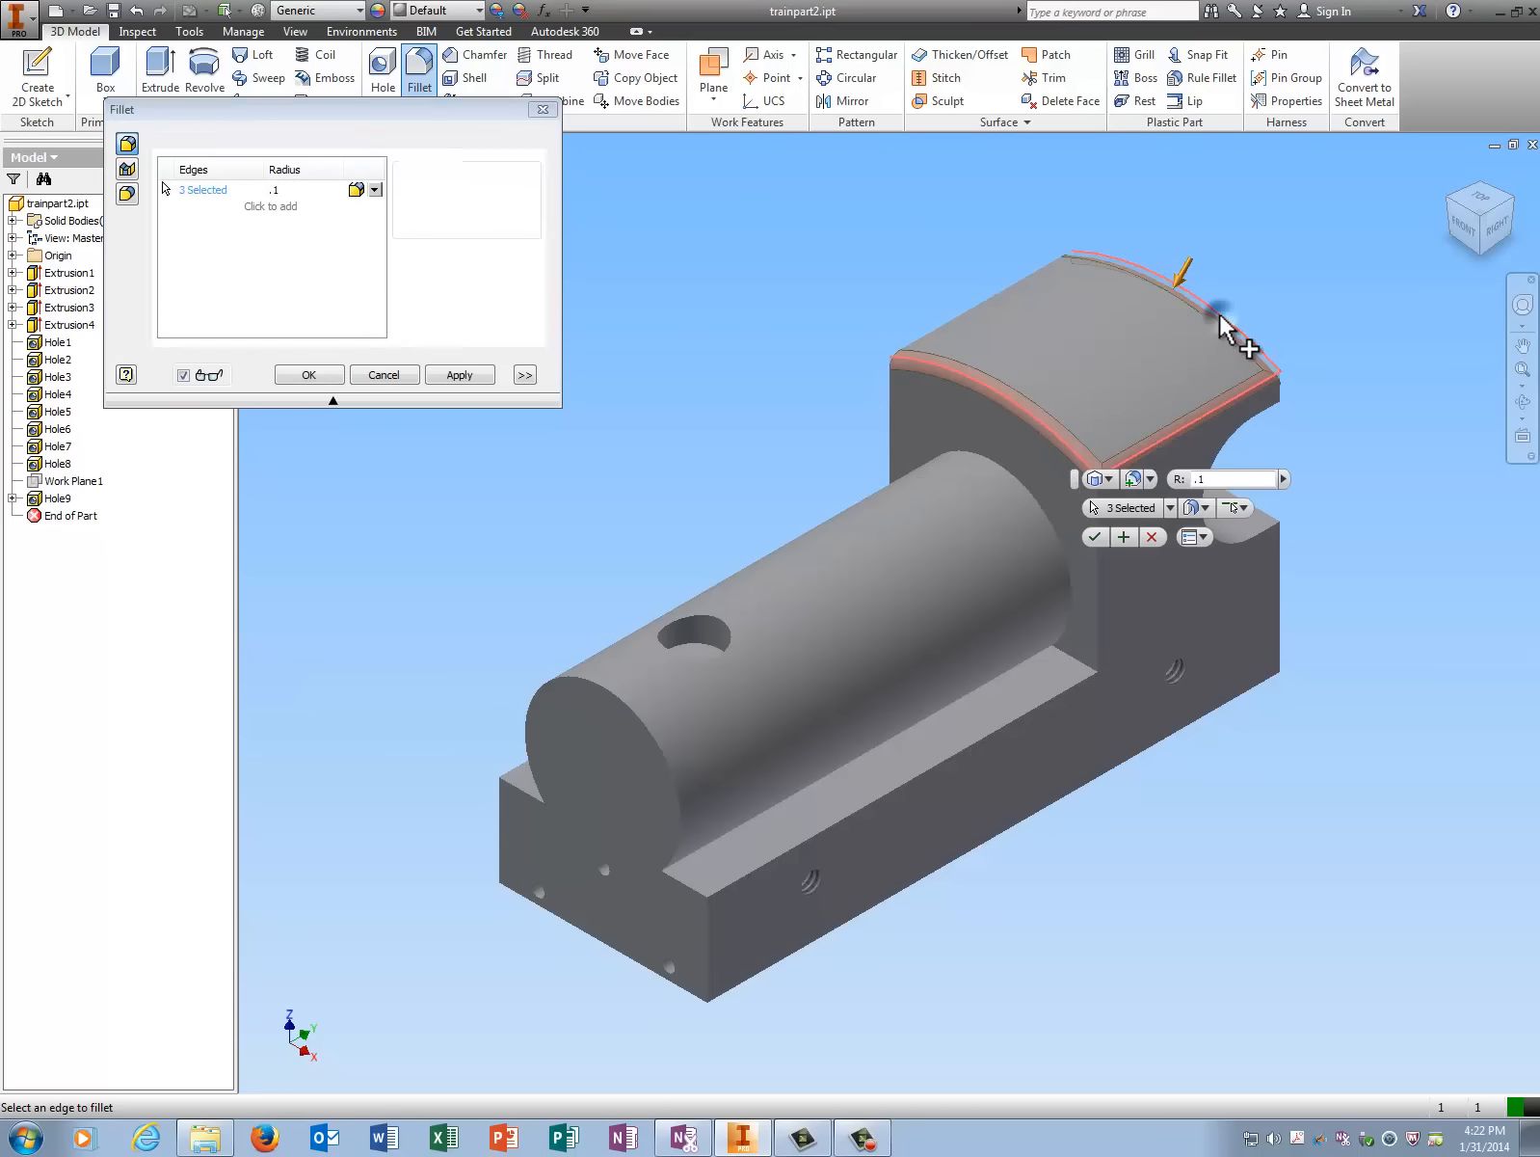
pyautogui.click(949, 321)
pyautogui.click(1098, 605)
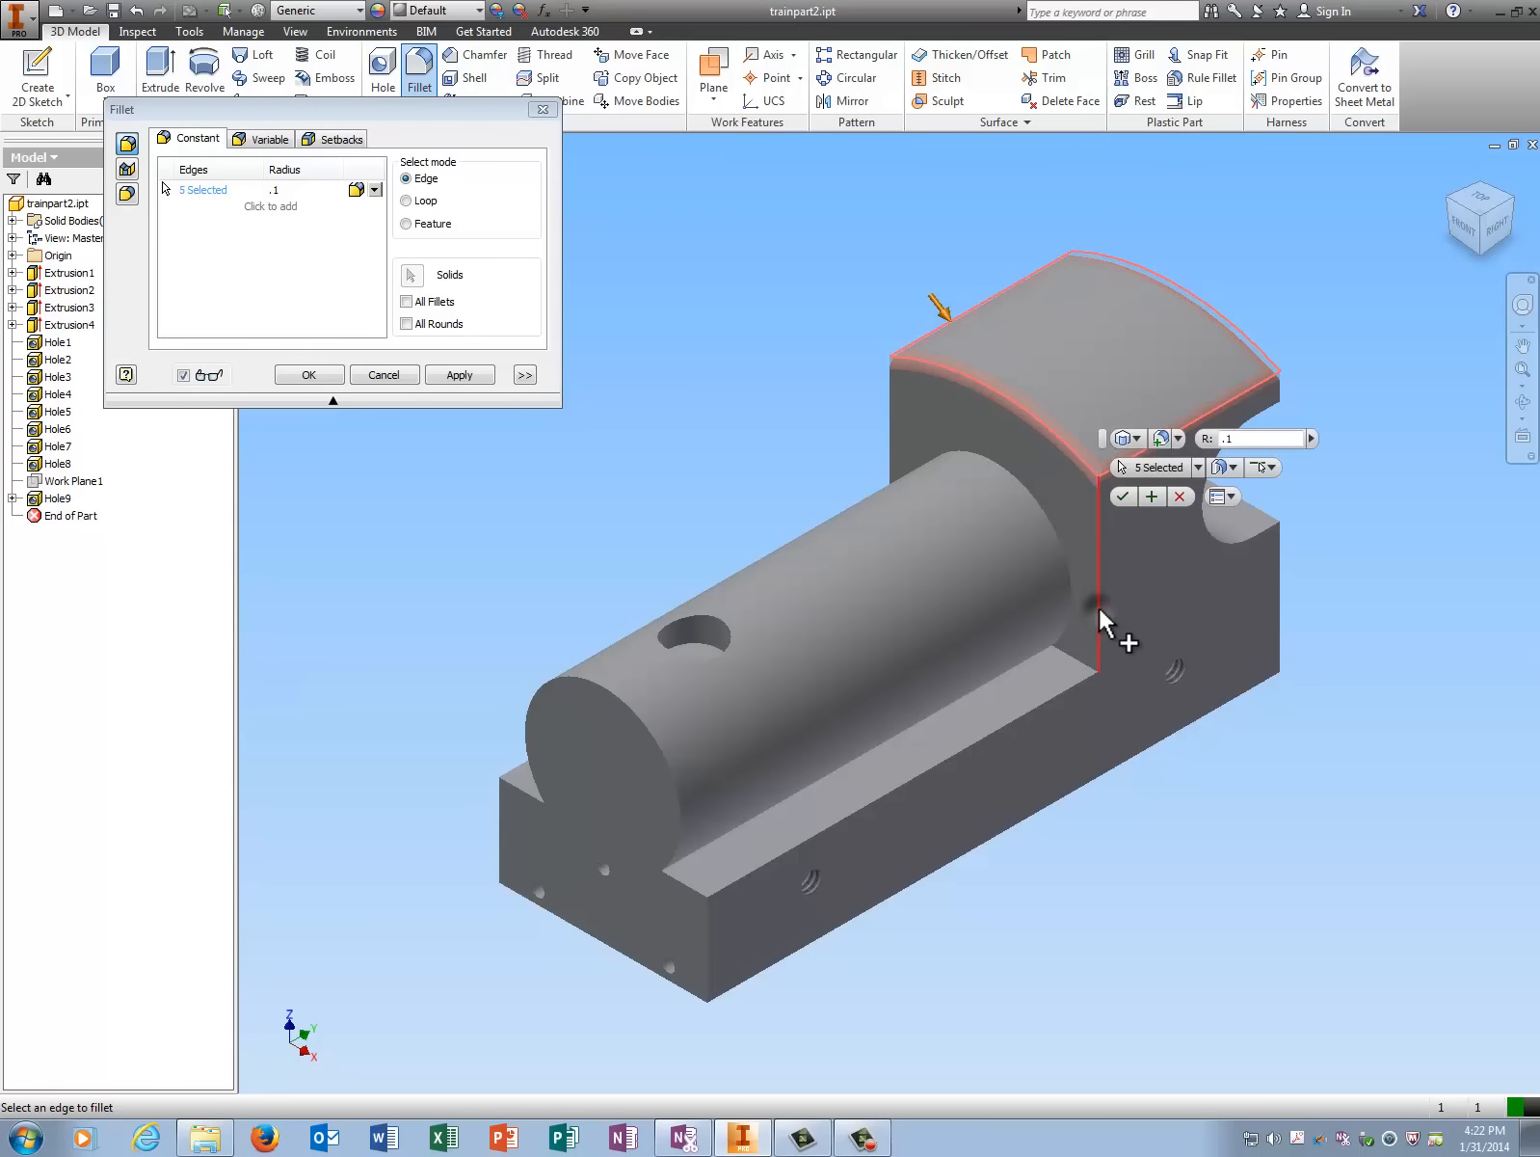
# Add the base's upper outer edges to the 0.1 fillet: both long side edges and the two short front edges beside the boiler
pyautogui.click(974, 742)
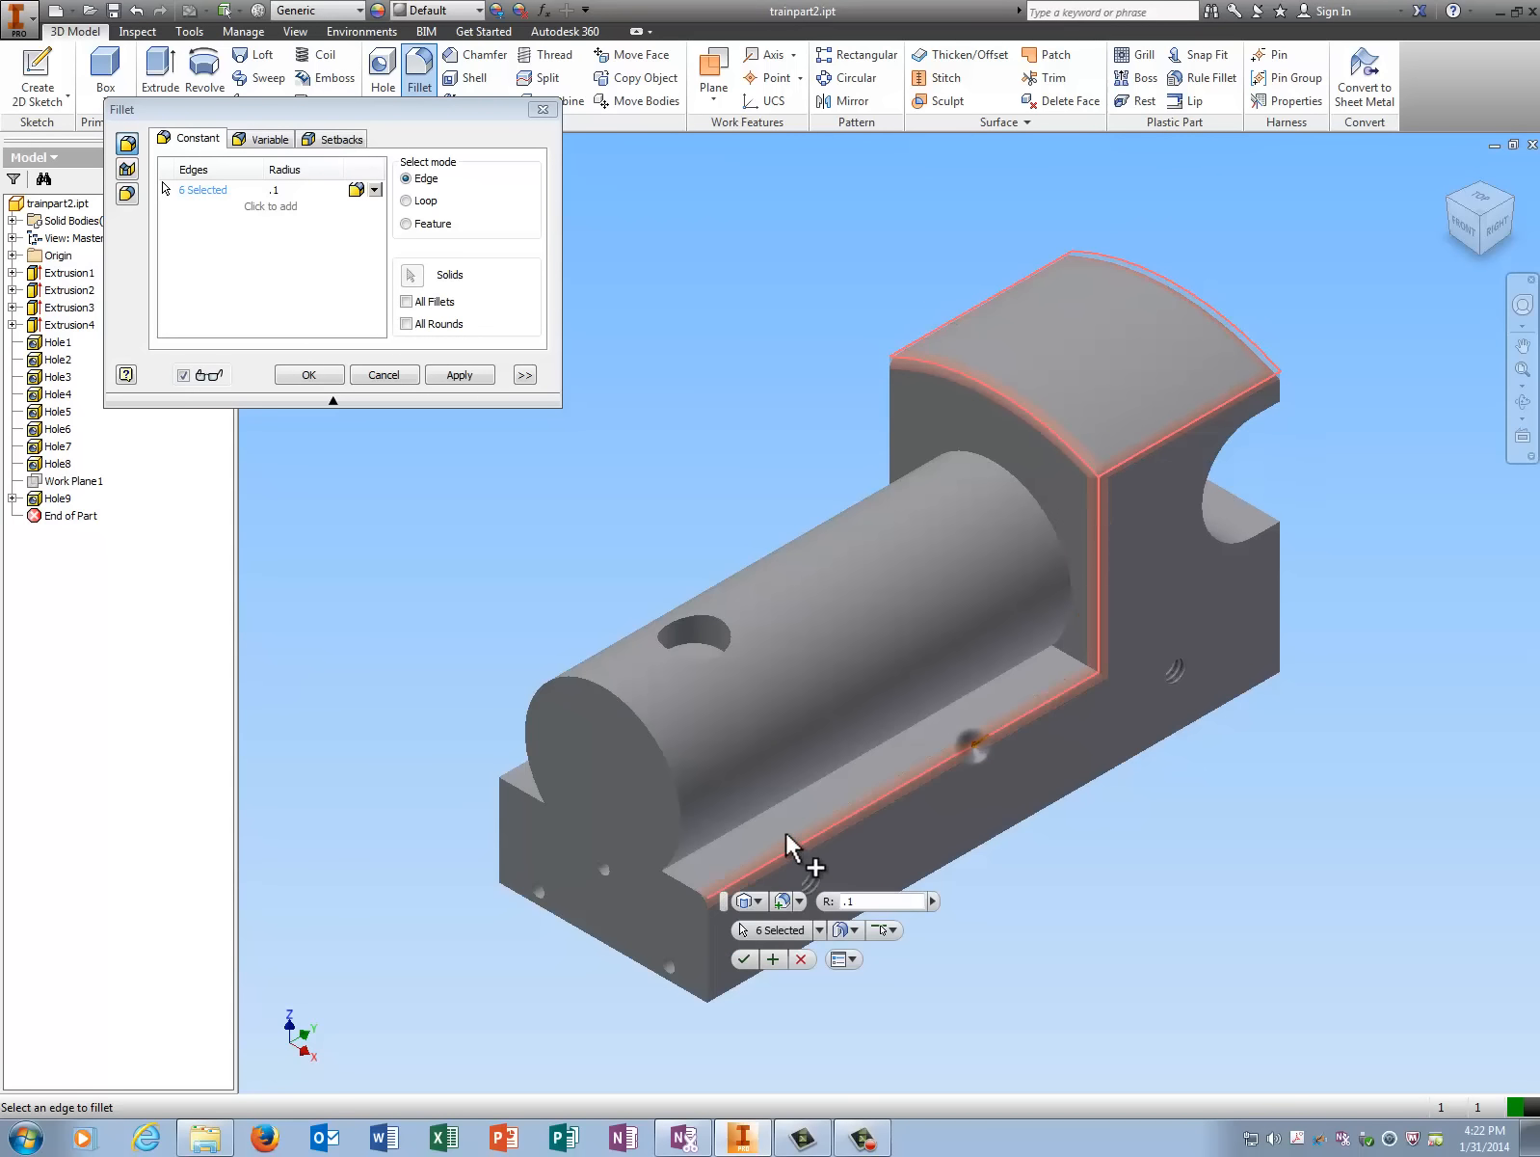
pyautogui.click(683, 888)
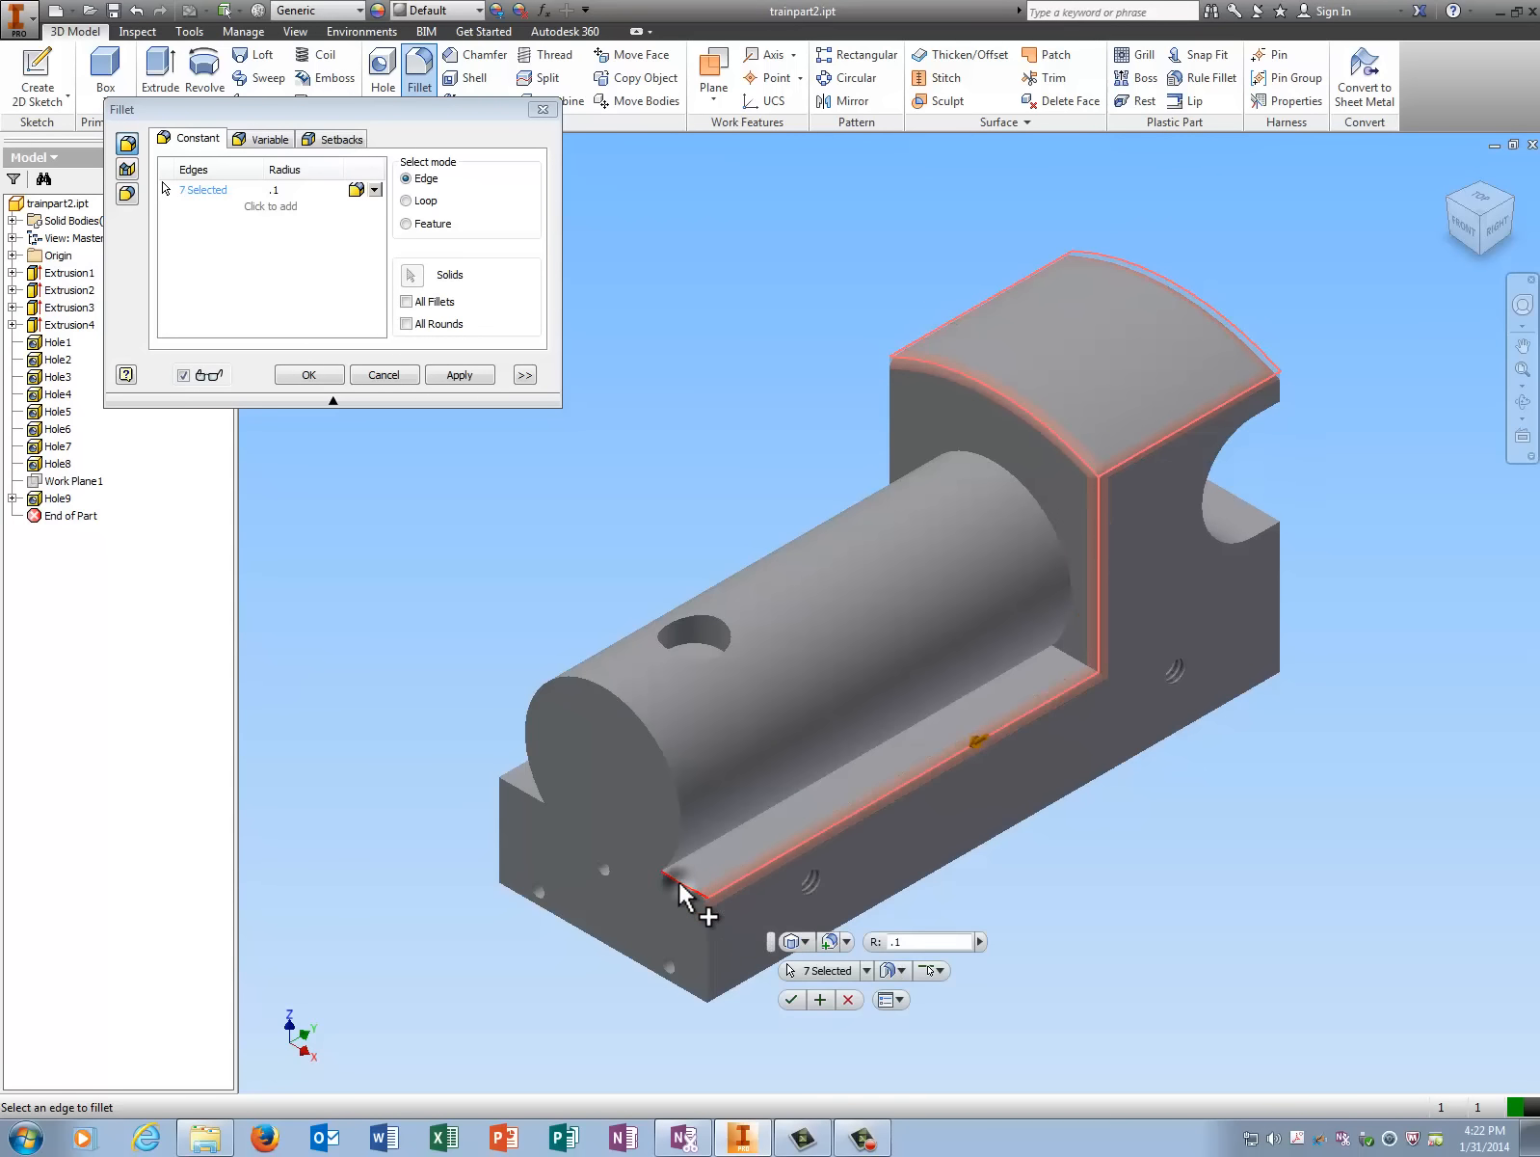
pyautogui.click(516, 784)
pyautogui.click(521, 765)
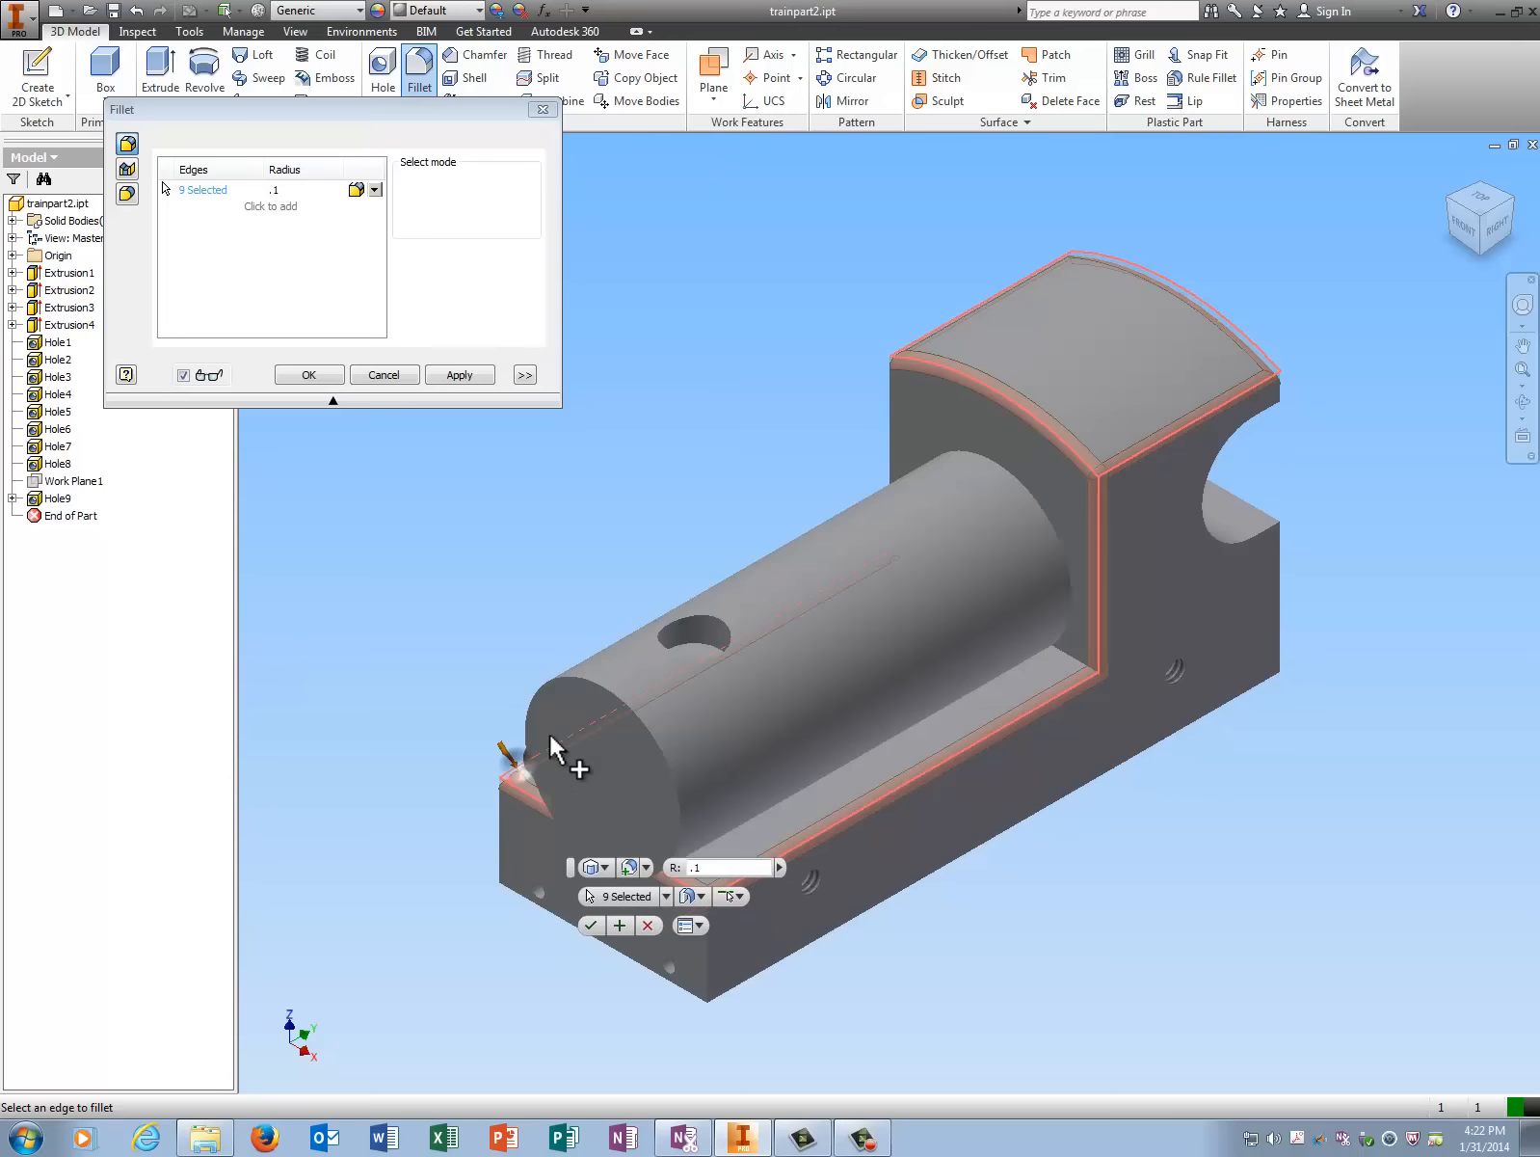
# Add the boiler's front rim, its joint with the cab, and the boiler-to-base and cab-to-base joints on both sides to the fillet
pyautogui.click(599, 694)
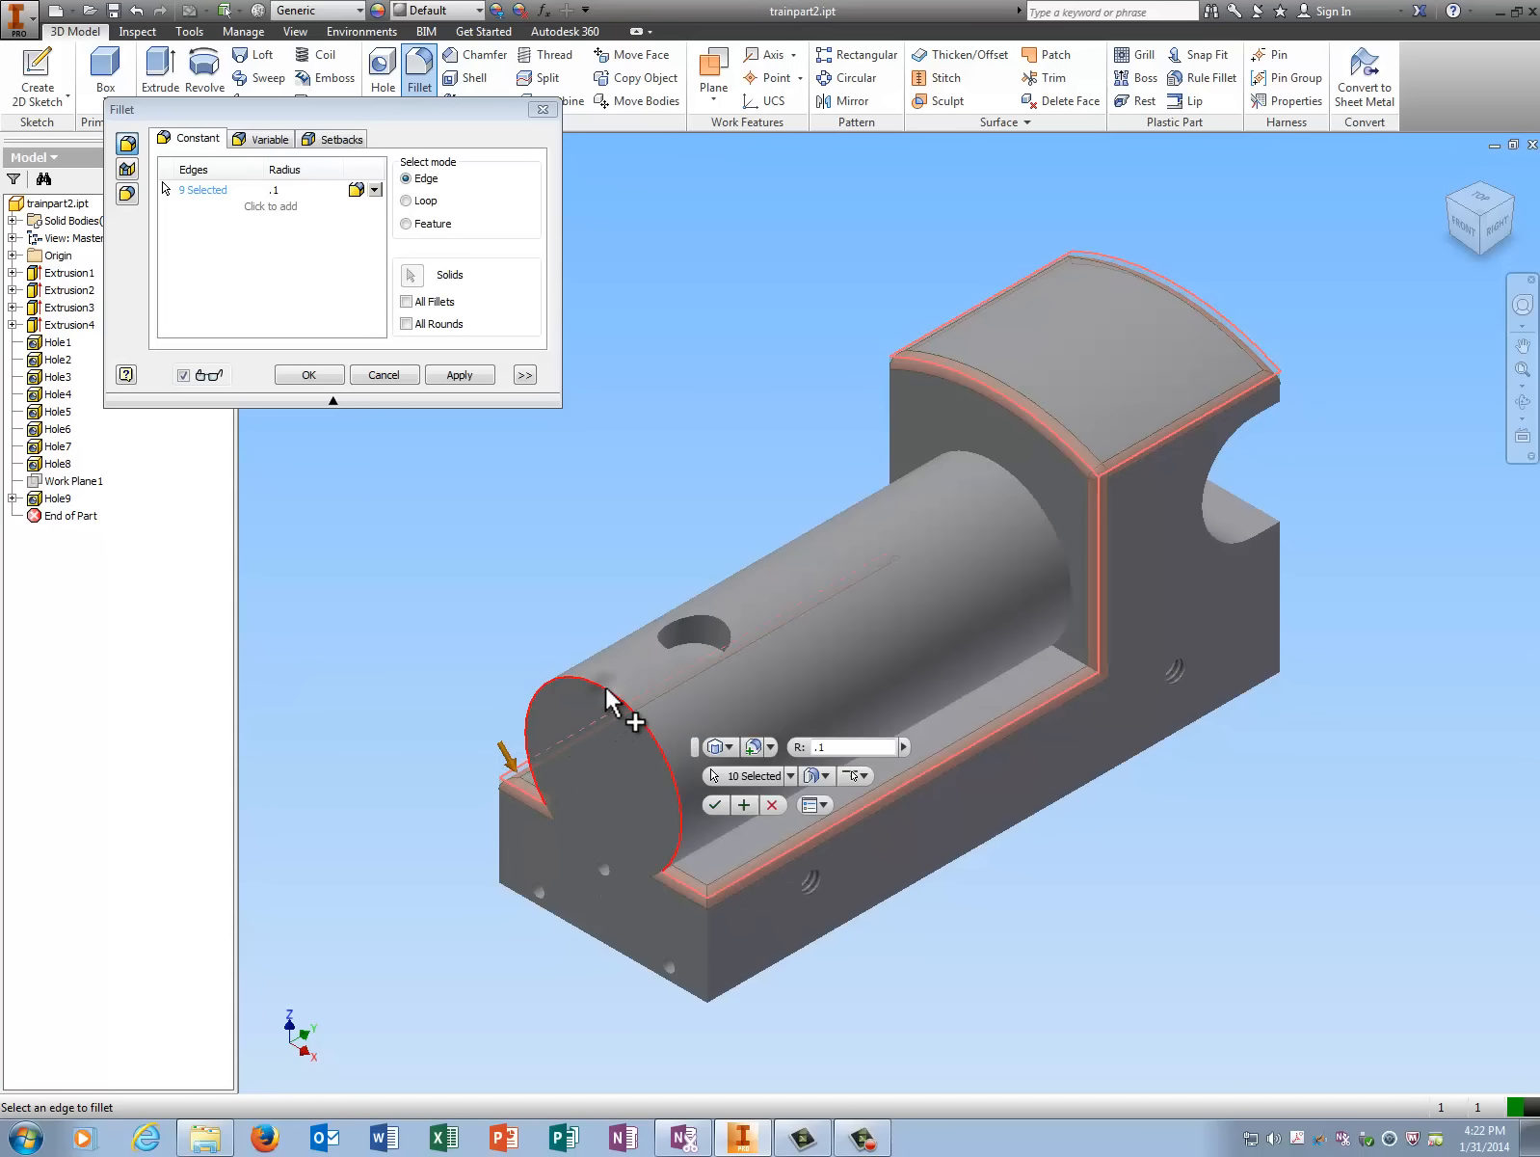
pyautogui.click(1065, 574)
pyautogui.click(1076, 659)
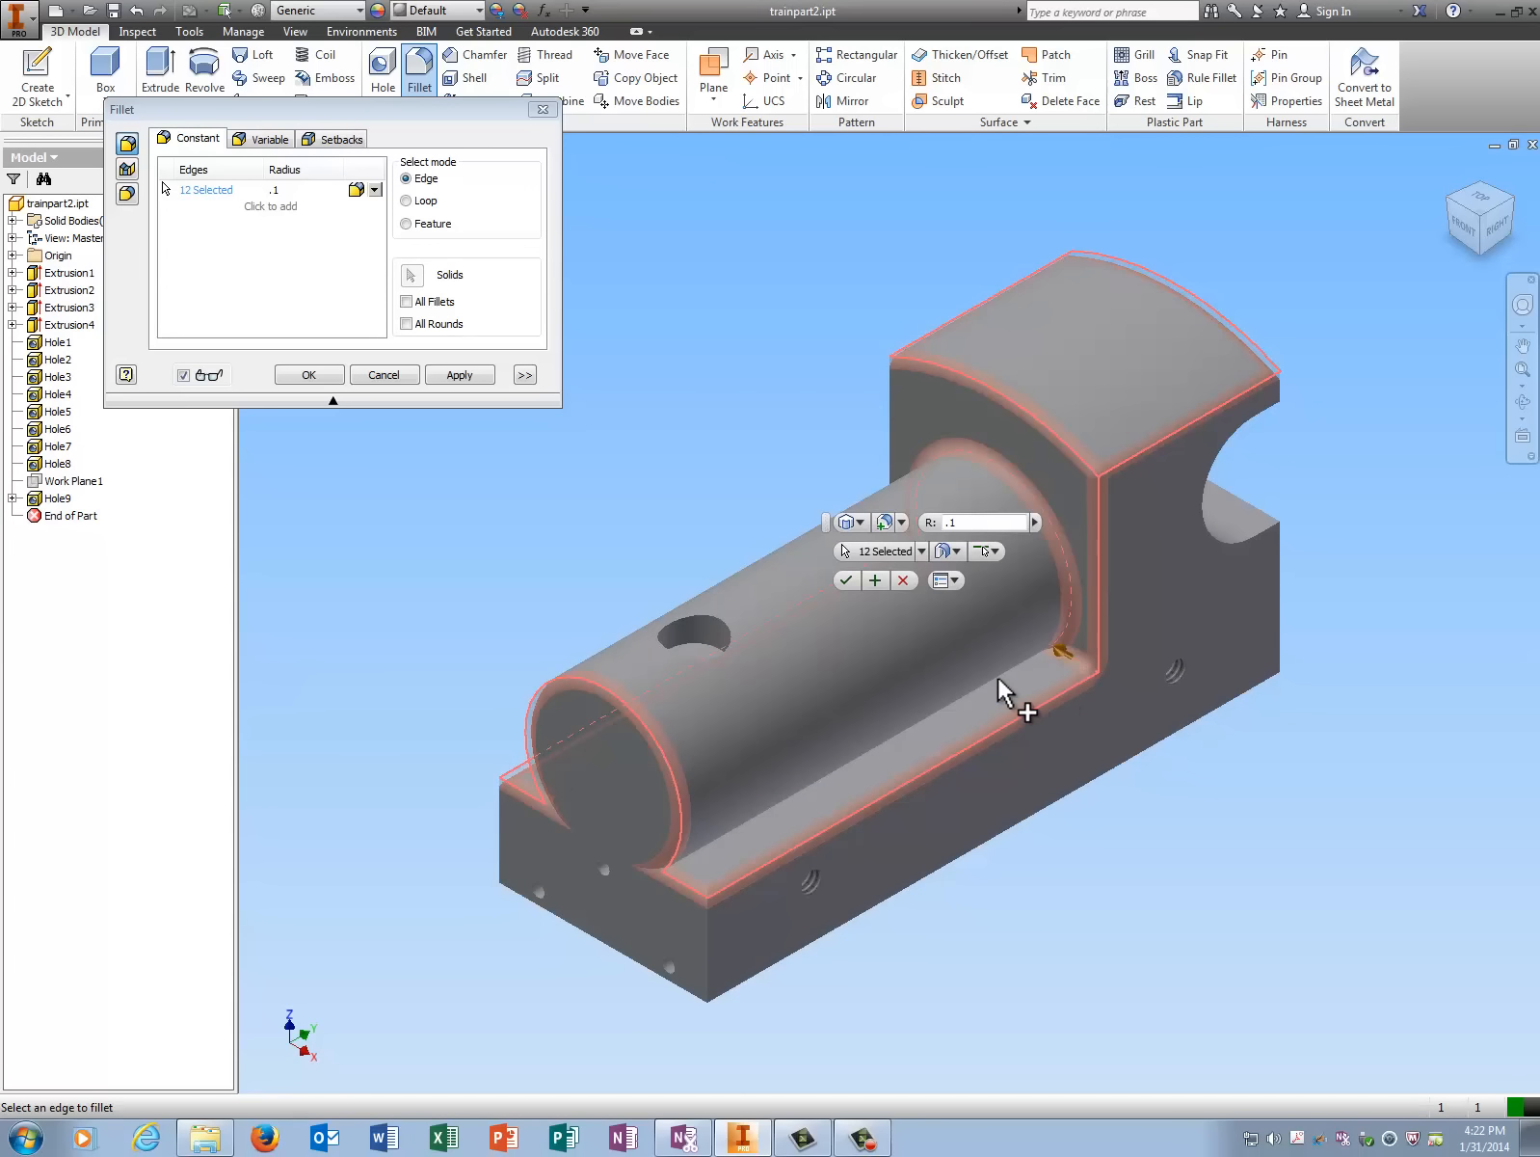
pyautogui.click(971, 684)
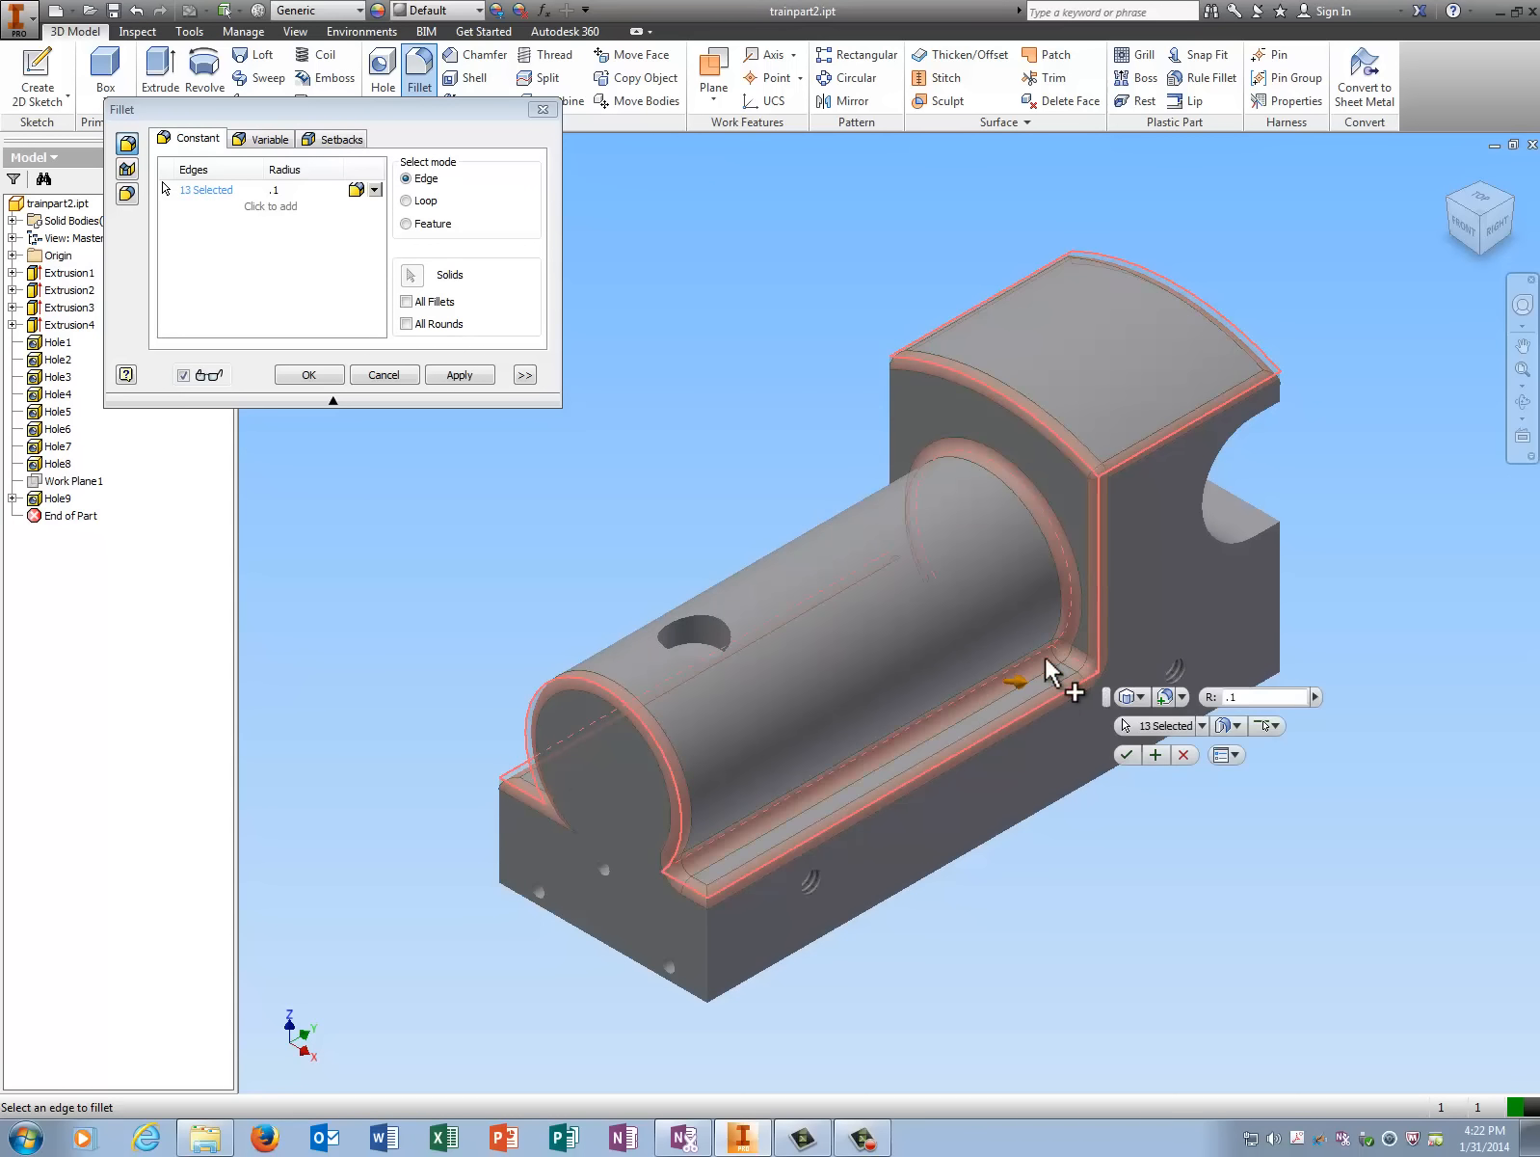
pyautogui.click(1452, 207)
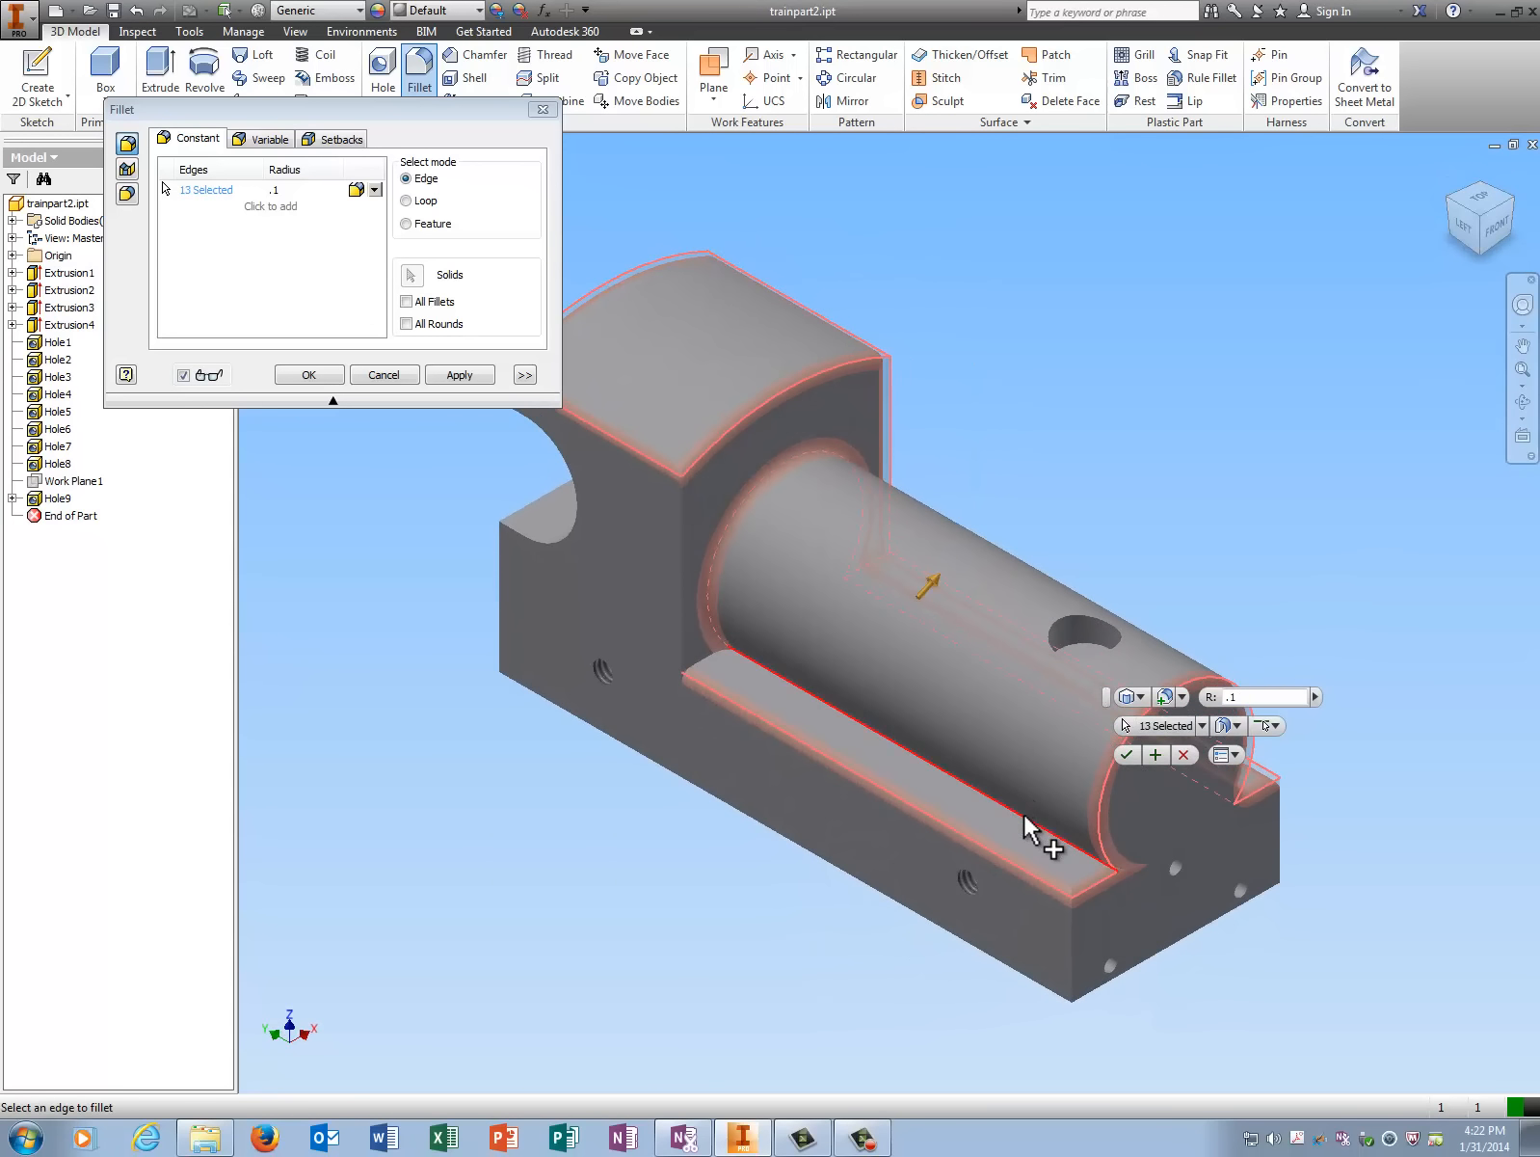
pyautogui.click(1024, 815)
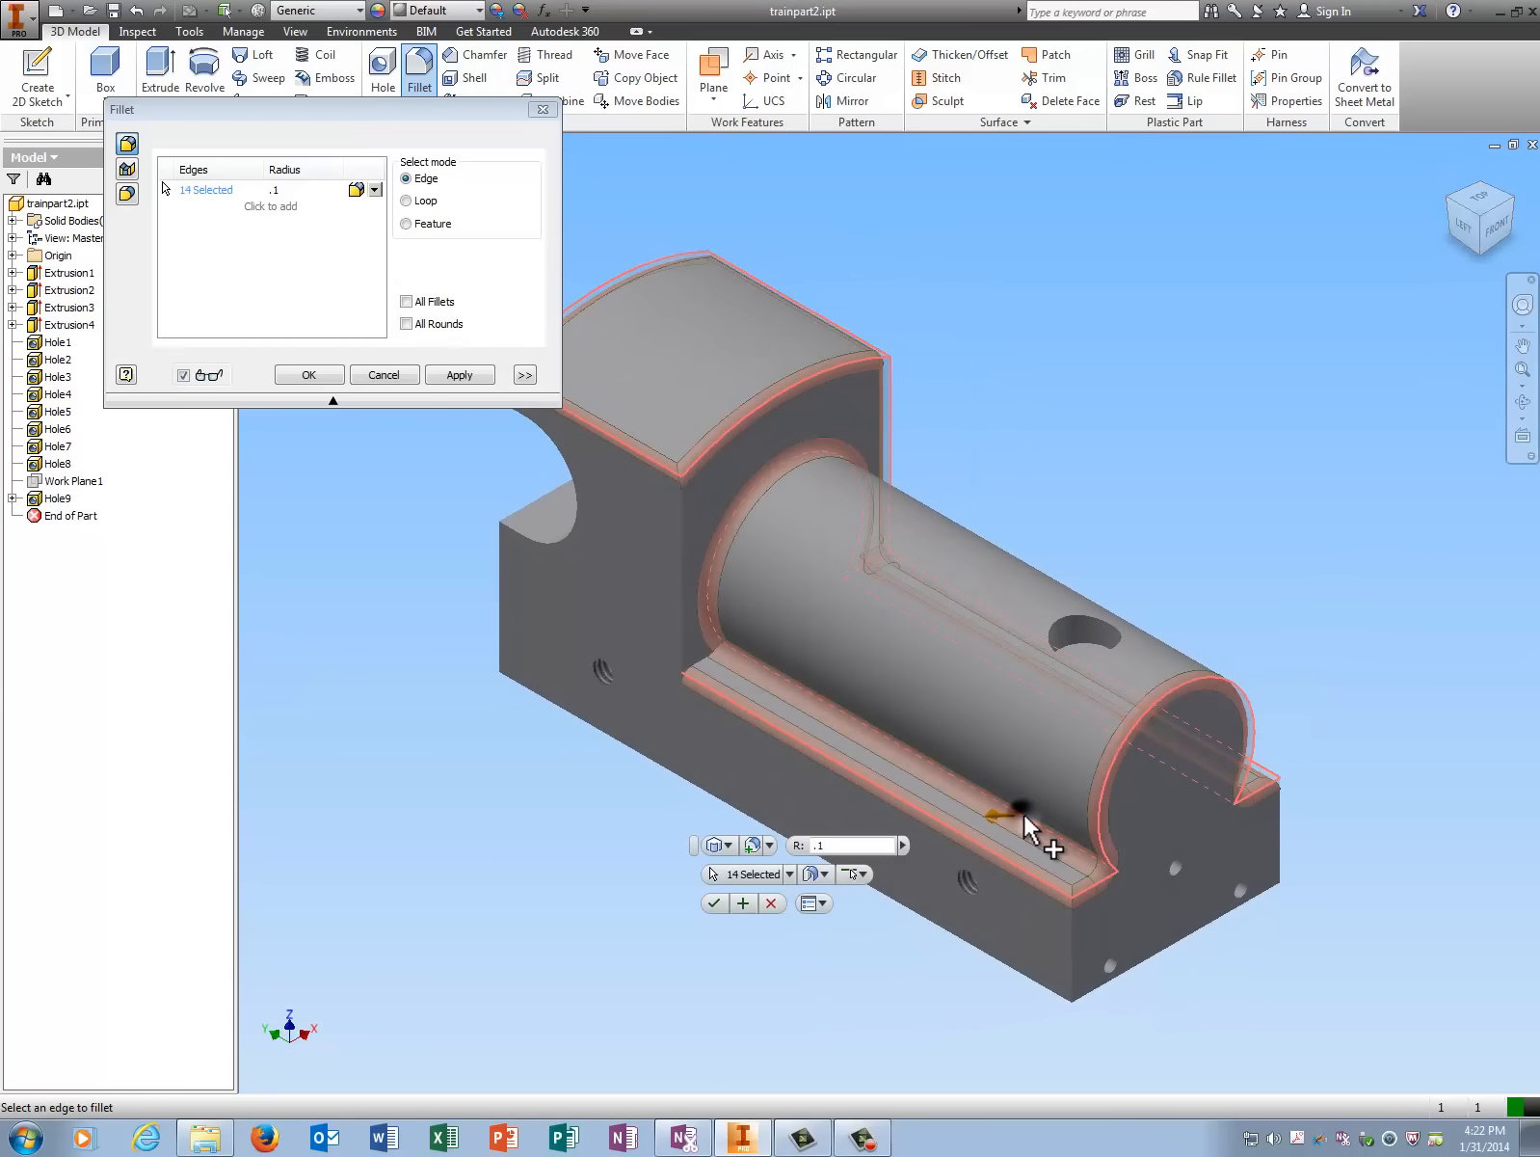
pyautogui.click(707, 665)
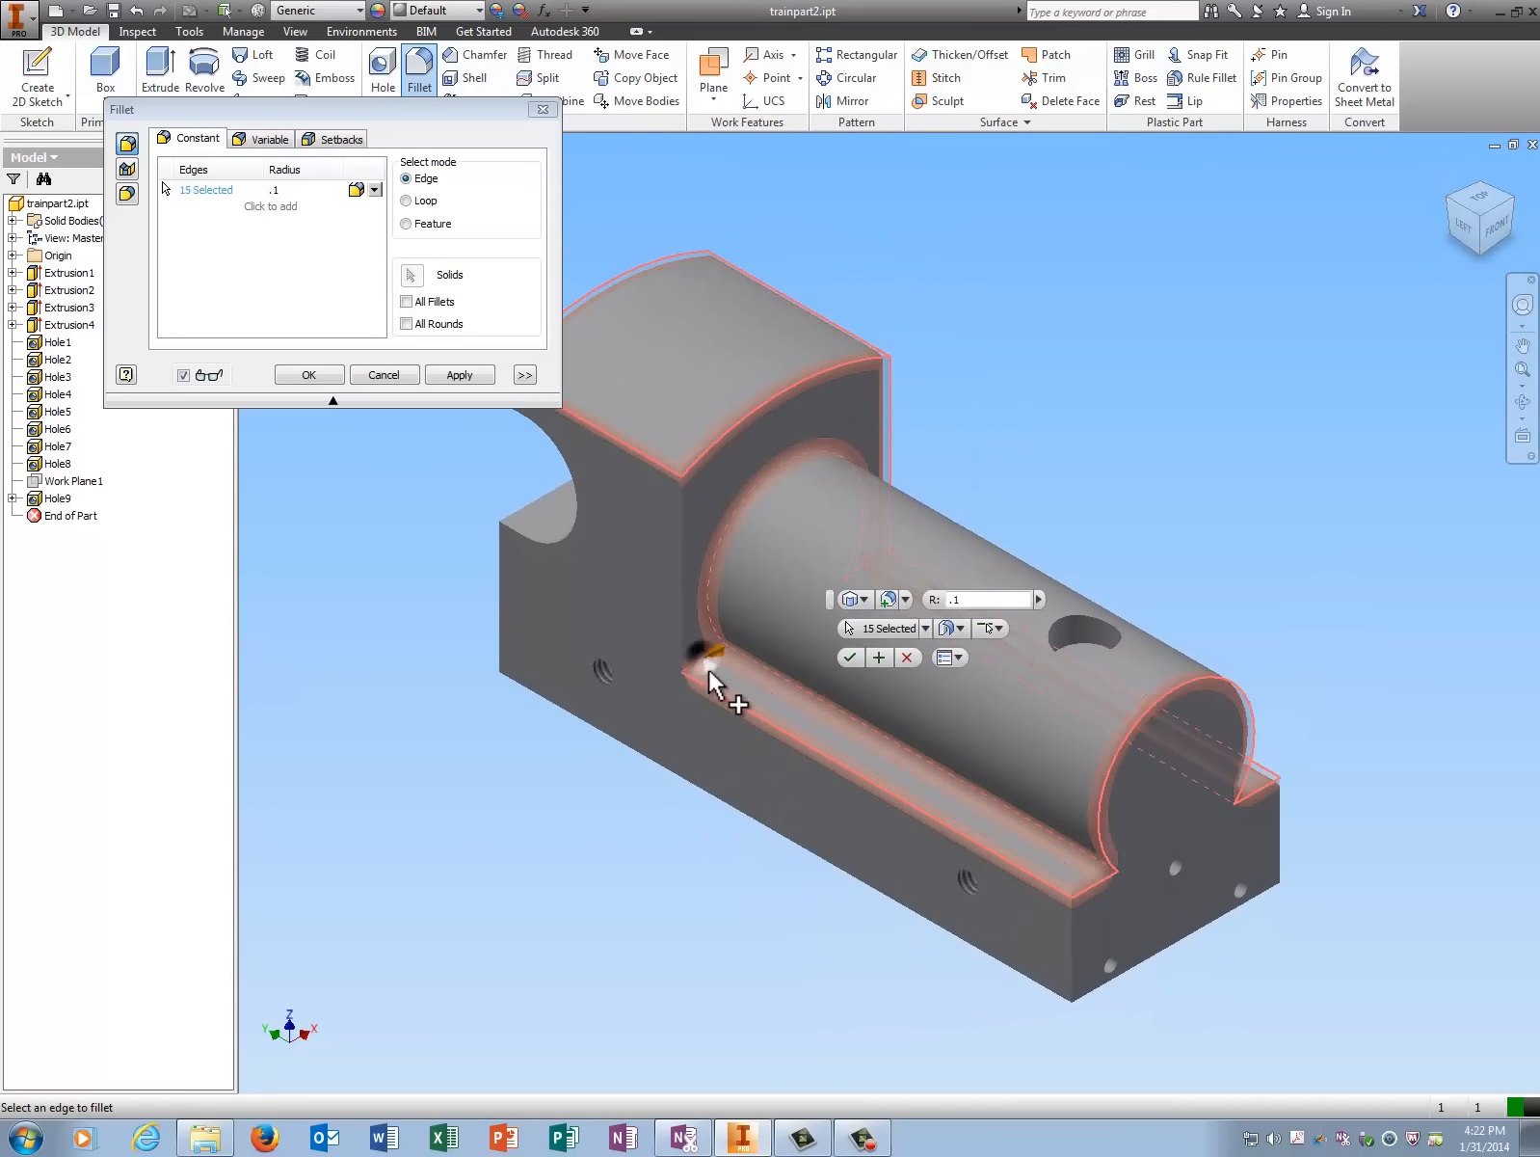
# Add both vertical edges and the bottom edge of the base's front face to the fillet selection
pyautogui.click(1074, 961)
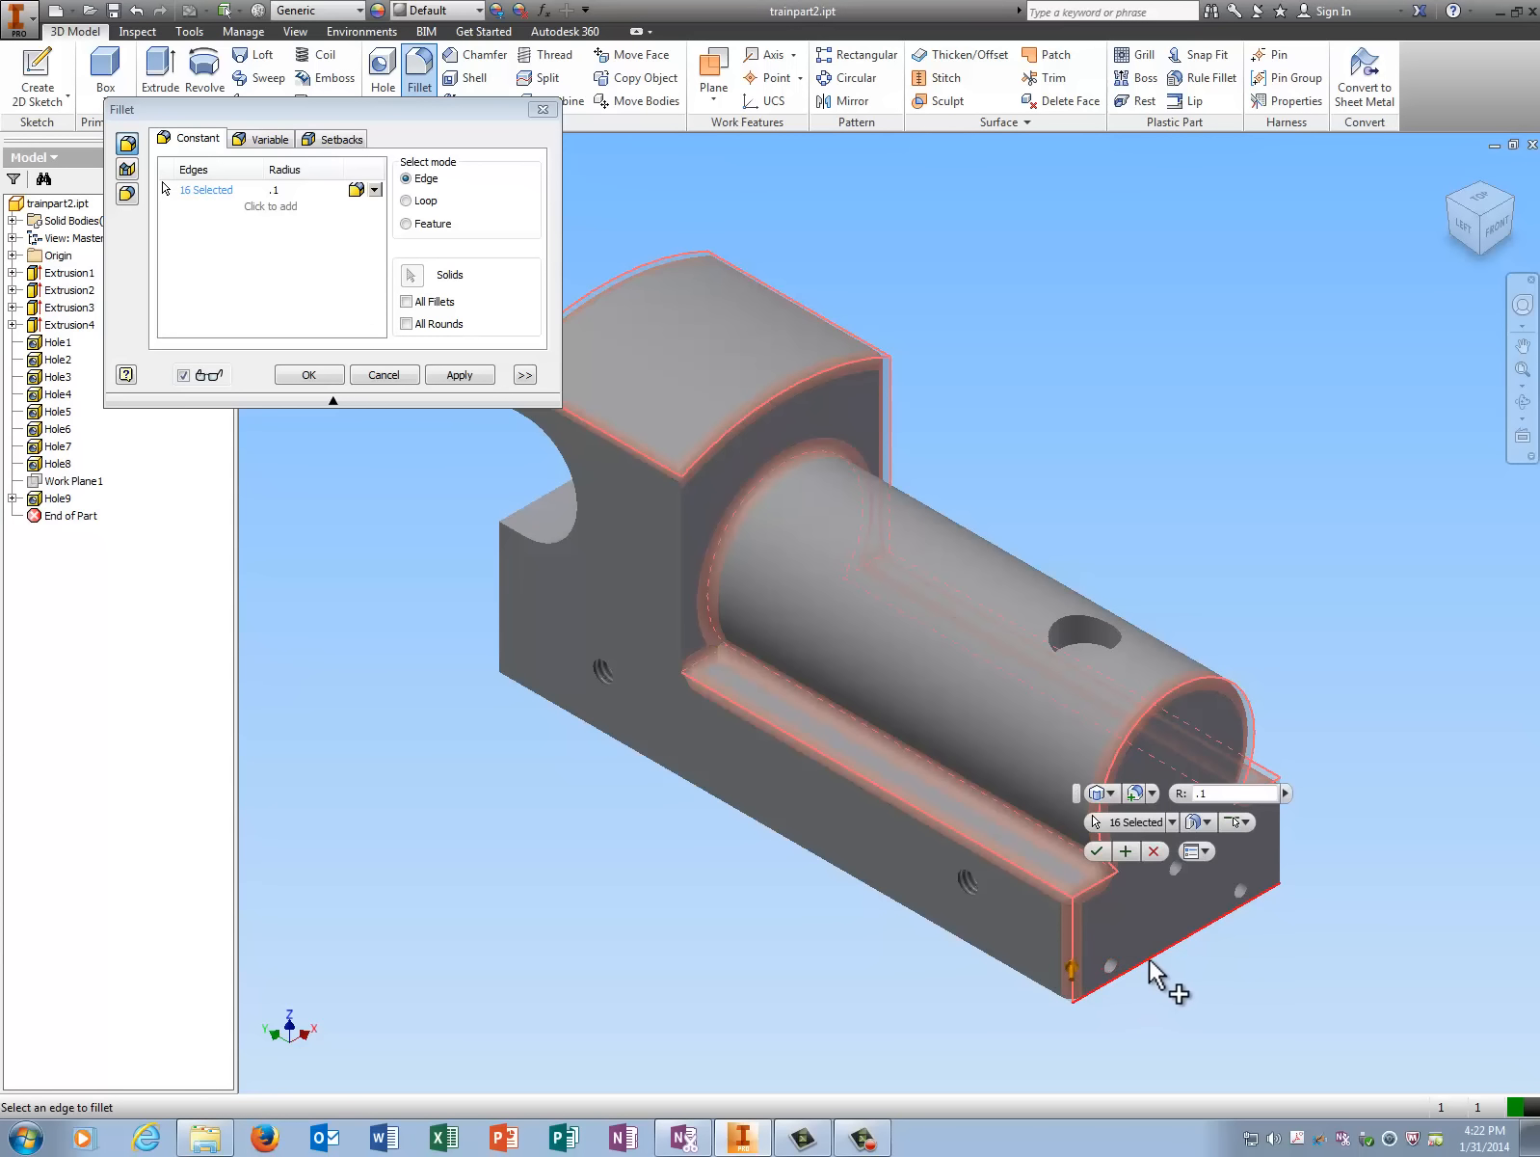
pyautogui.click(1211, 924)
pyautogui.click(1279, 836)
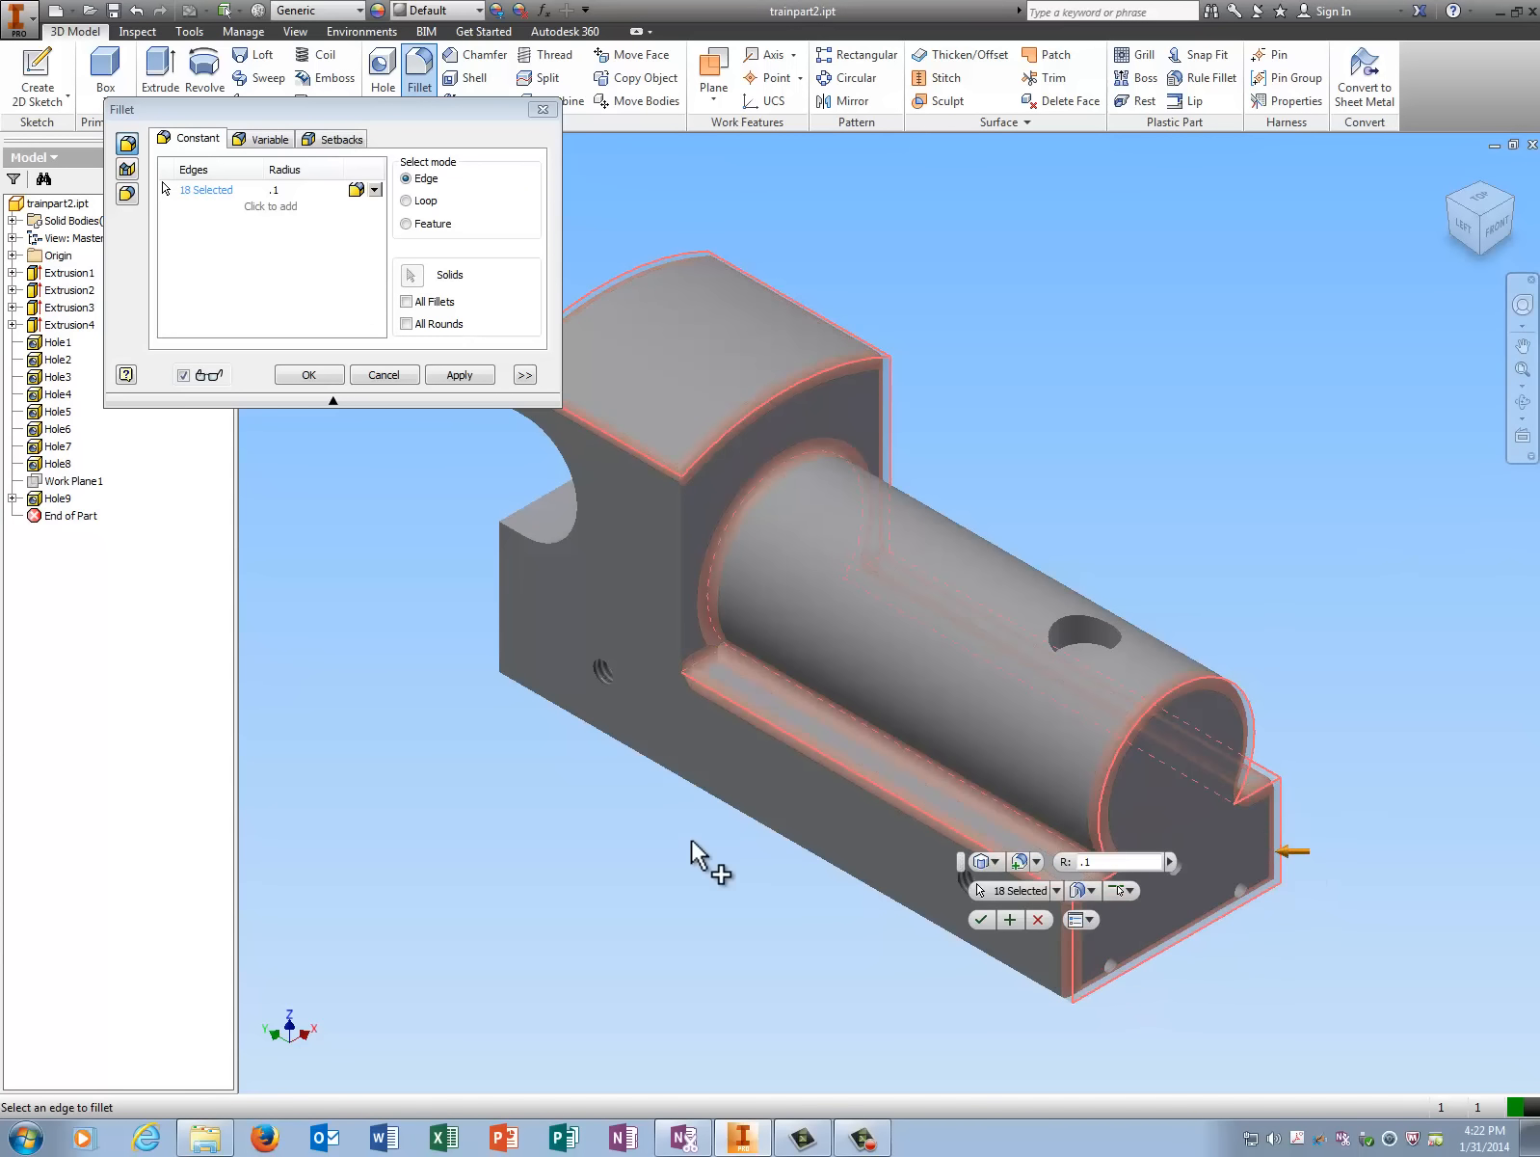
# Add the left side's long bottom edge, rear vertical edge and curved cab cutout edge, plus the cutout's lower rear edge, to the fillet
pyautogui.click(756, 827)
pyautogui.click(506, 611)
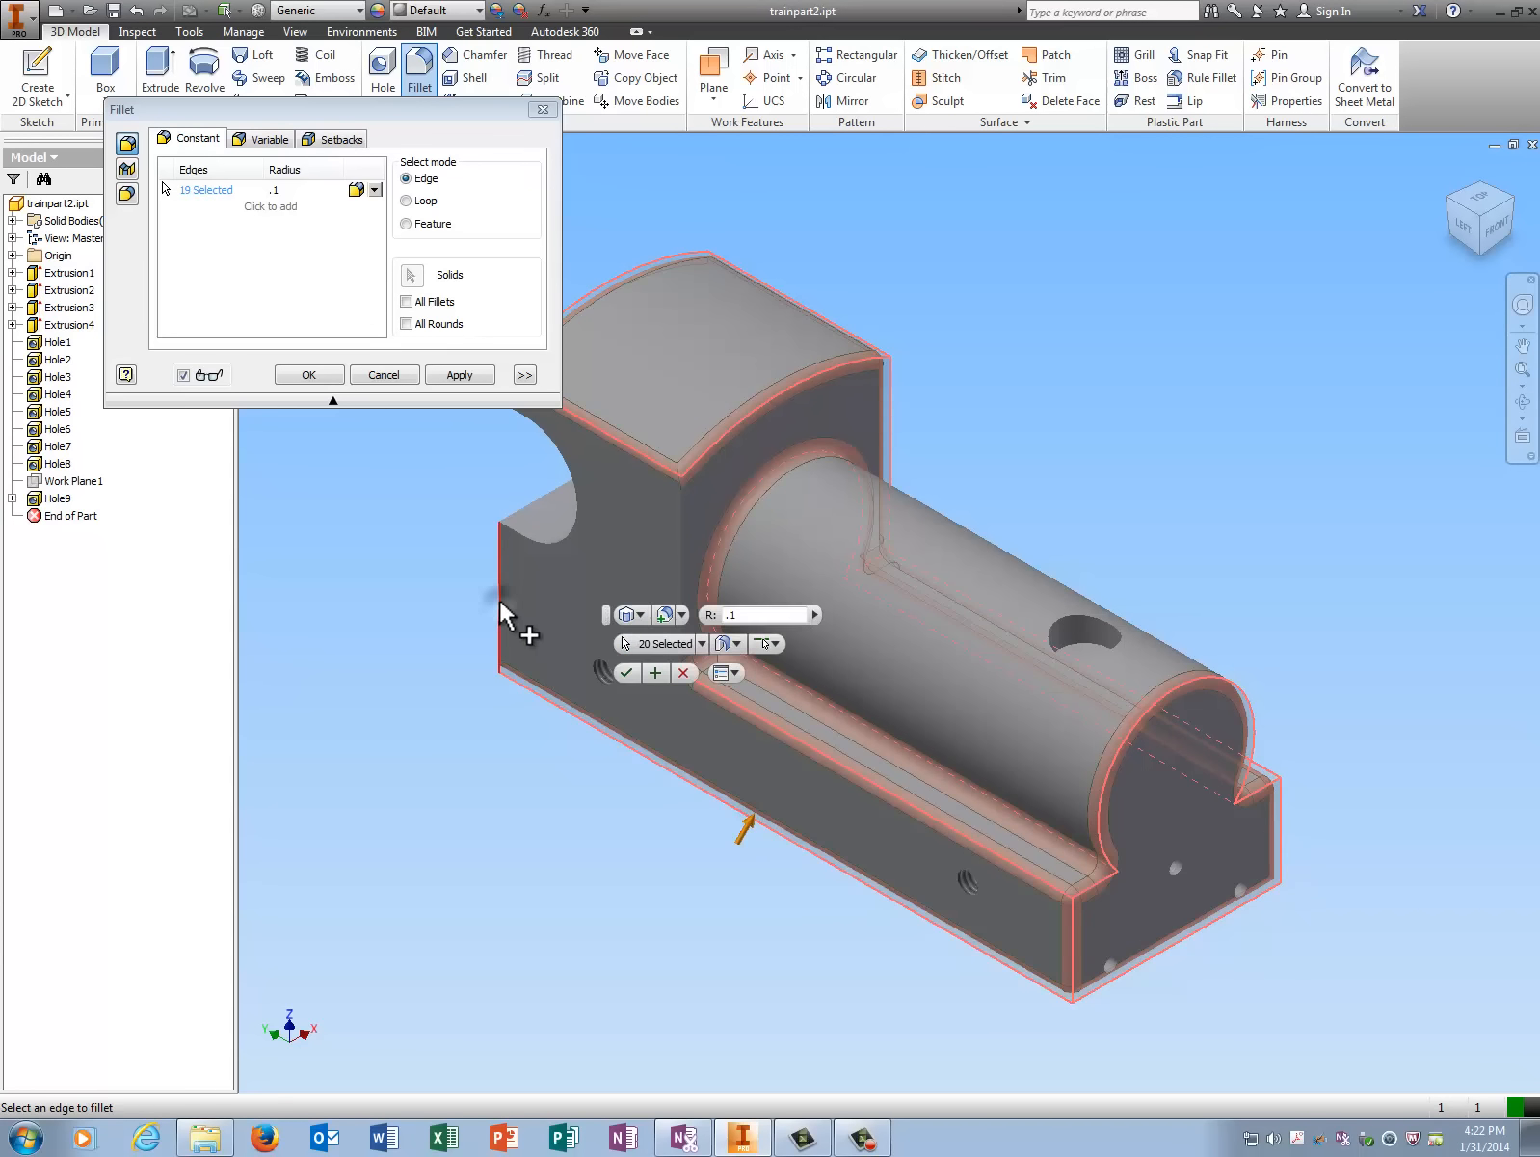
pyautogui.click(530, 542)
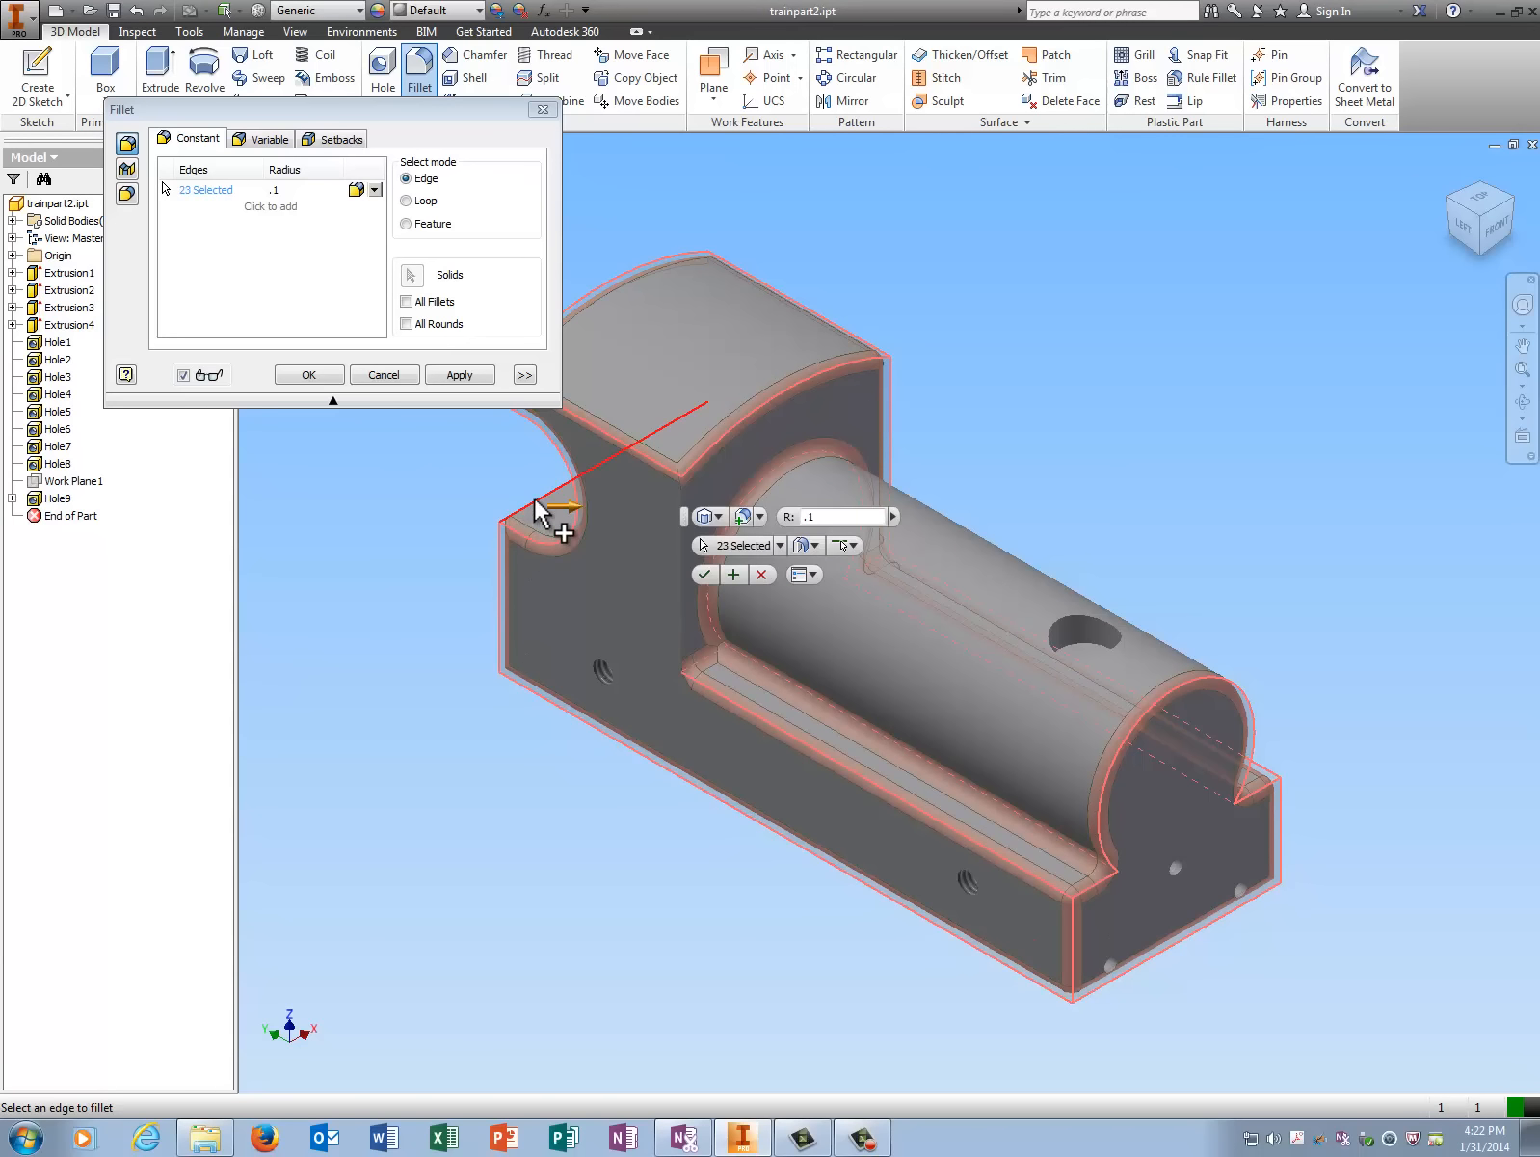
pyautogui.click(536, 502)
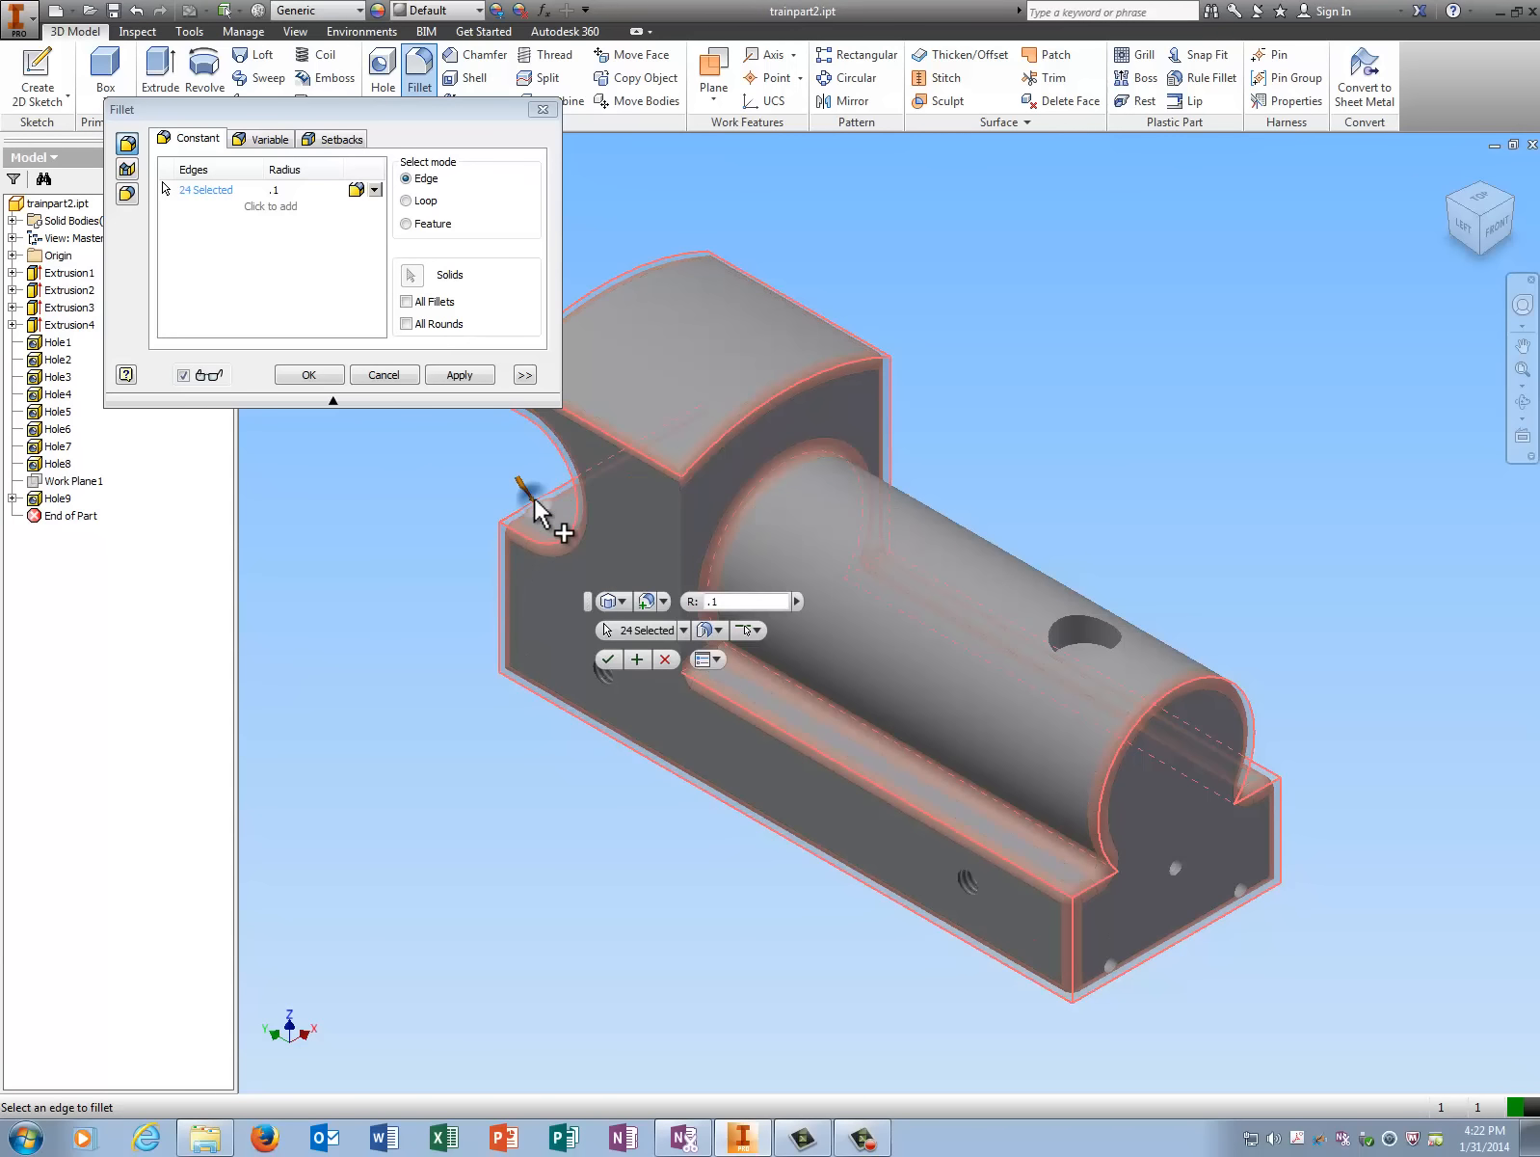
# Add the right-side cutout curve, the roof overhang's lower rear edge and its two short rear vertical edges to the fillet
pyautogui.click(1483, 183)
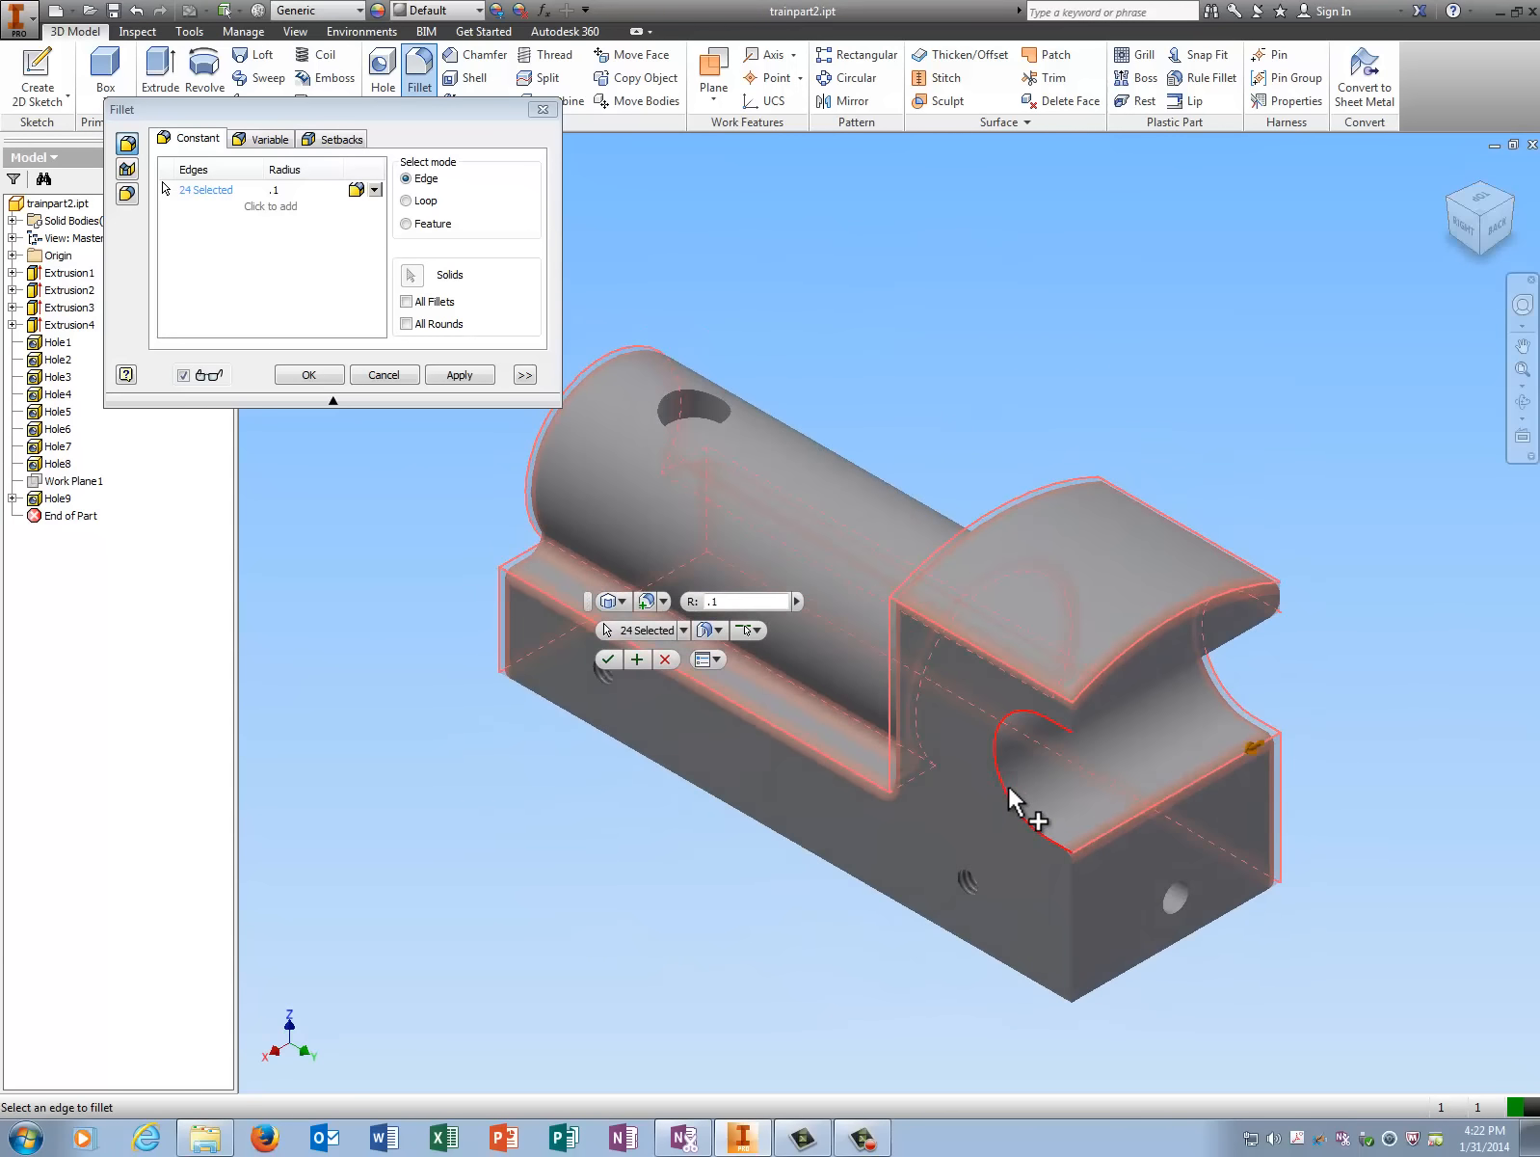
pyautogui.click(1009, 799)
pyautogui.click(1077, 731)
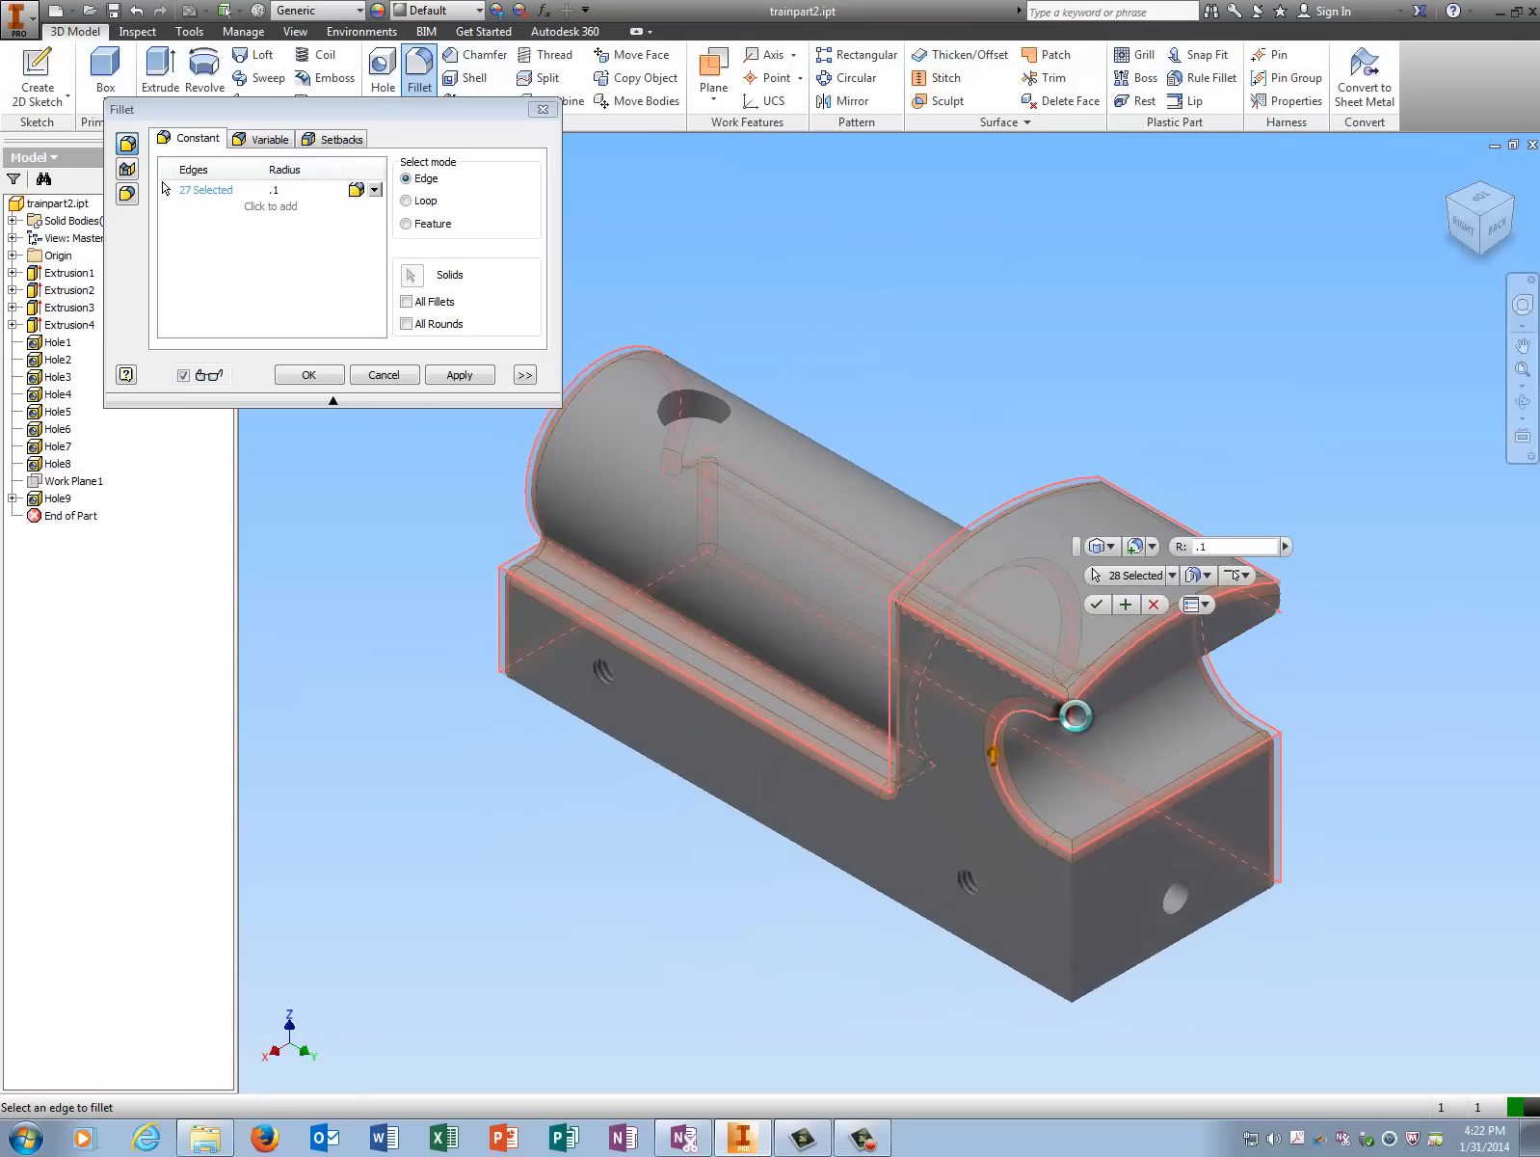
pyautogui.click(1145, 694)
pyautogui.click(1280, 599)
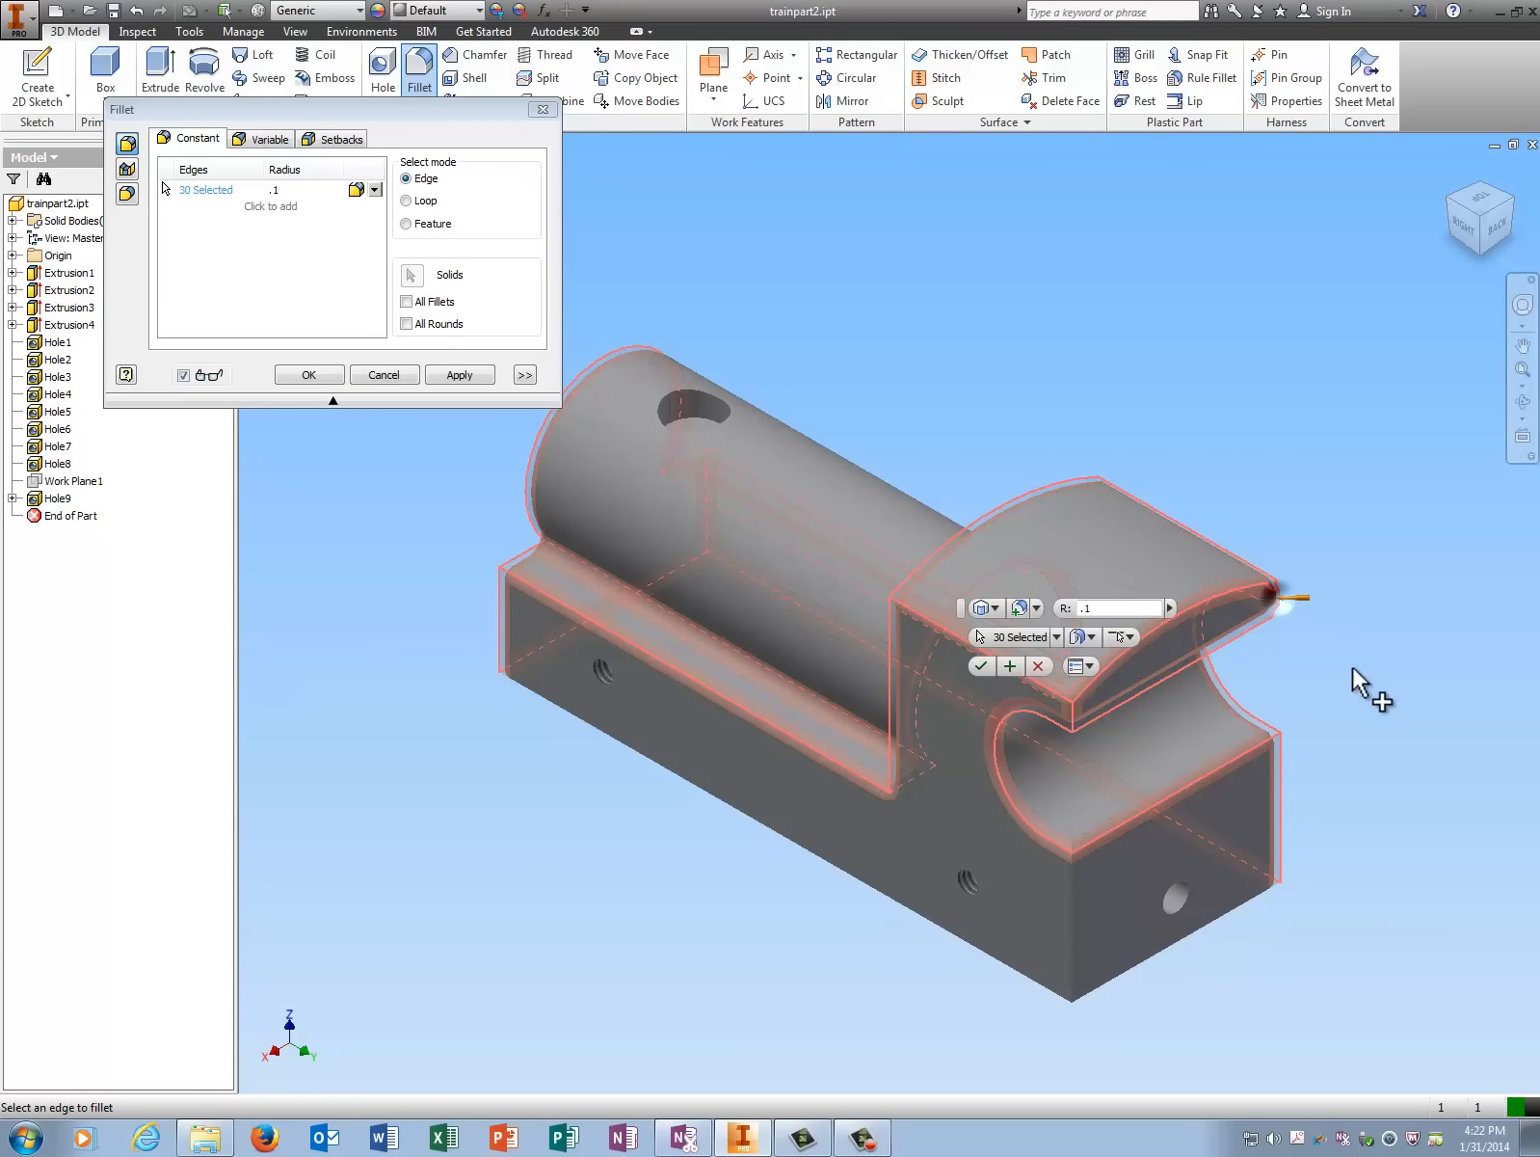
# Add the right rear vertical edge and the rear bottom edge of the base to the fillet selection
pyautogui.click(1493, 228)
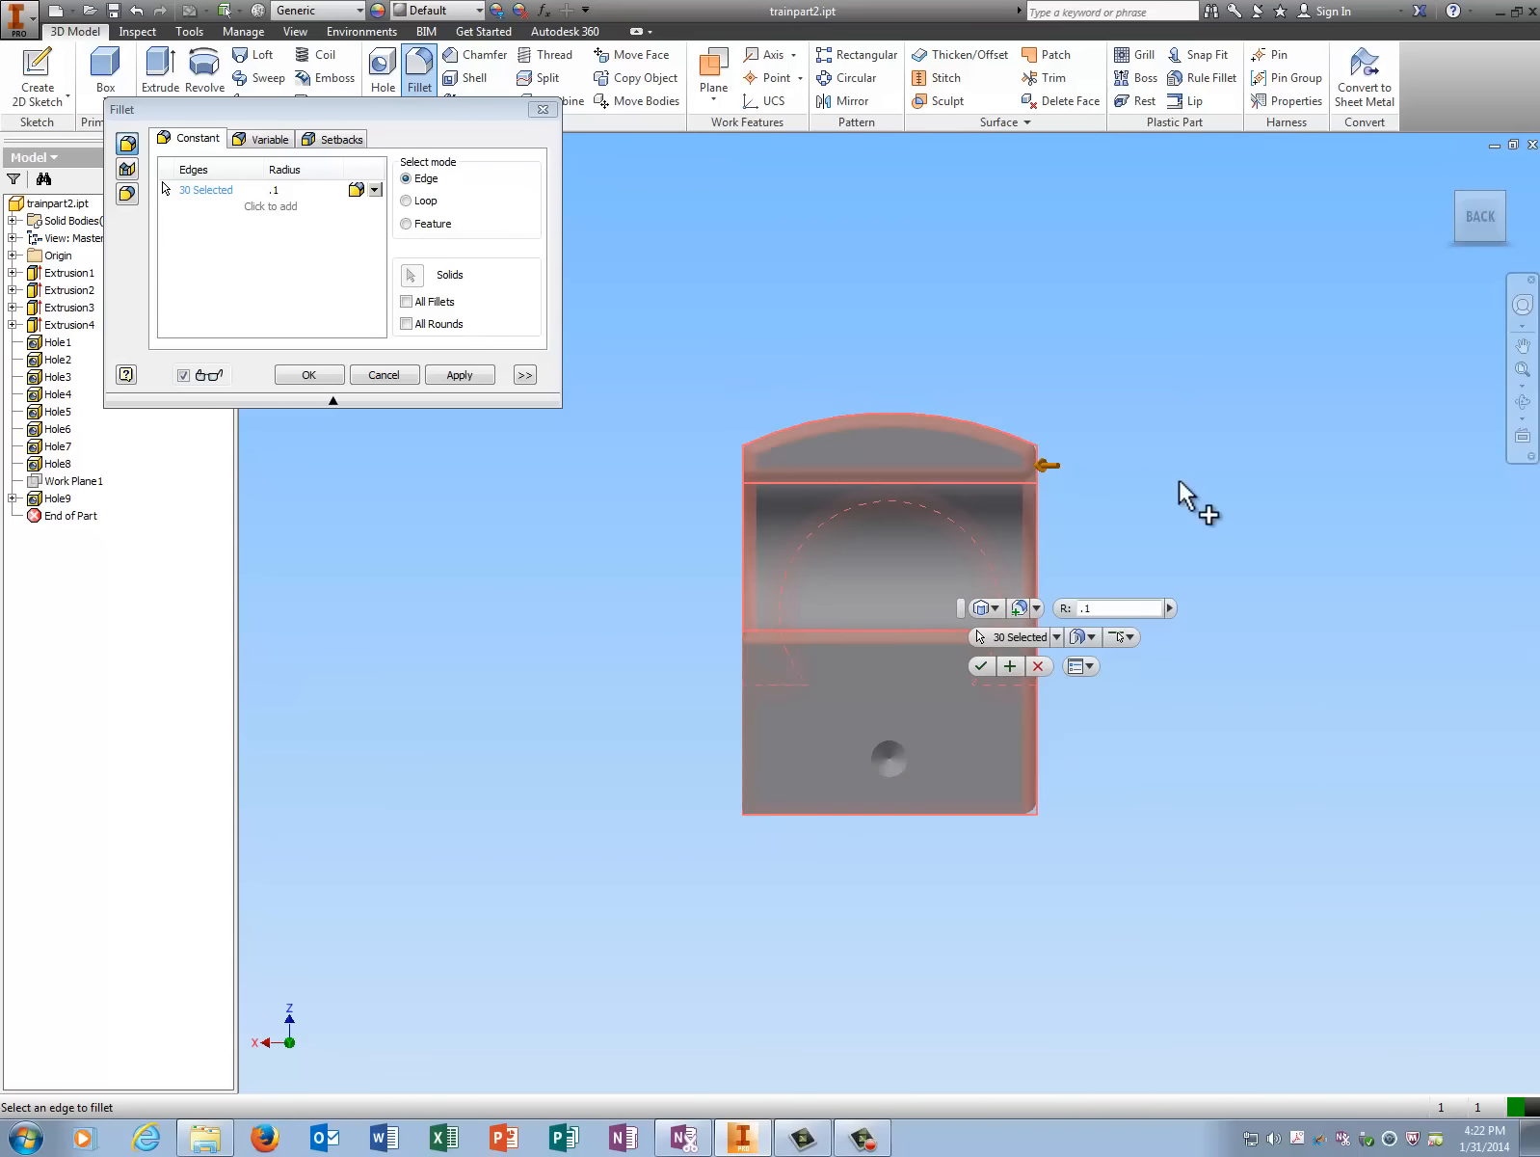
pyautogui.moveTo(1512, 255)
pyautogui.click(1503, 194)
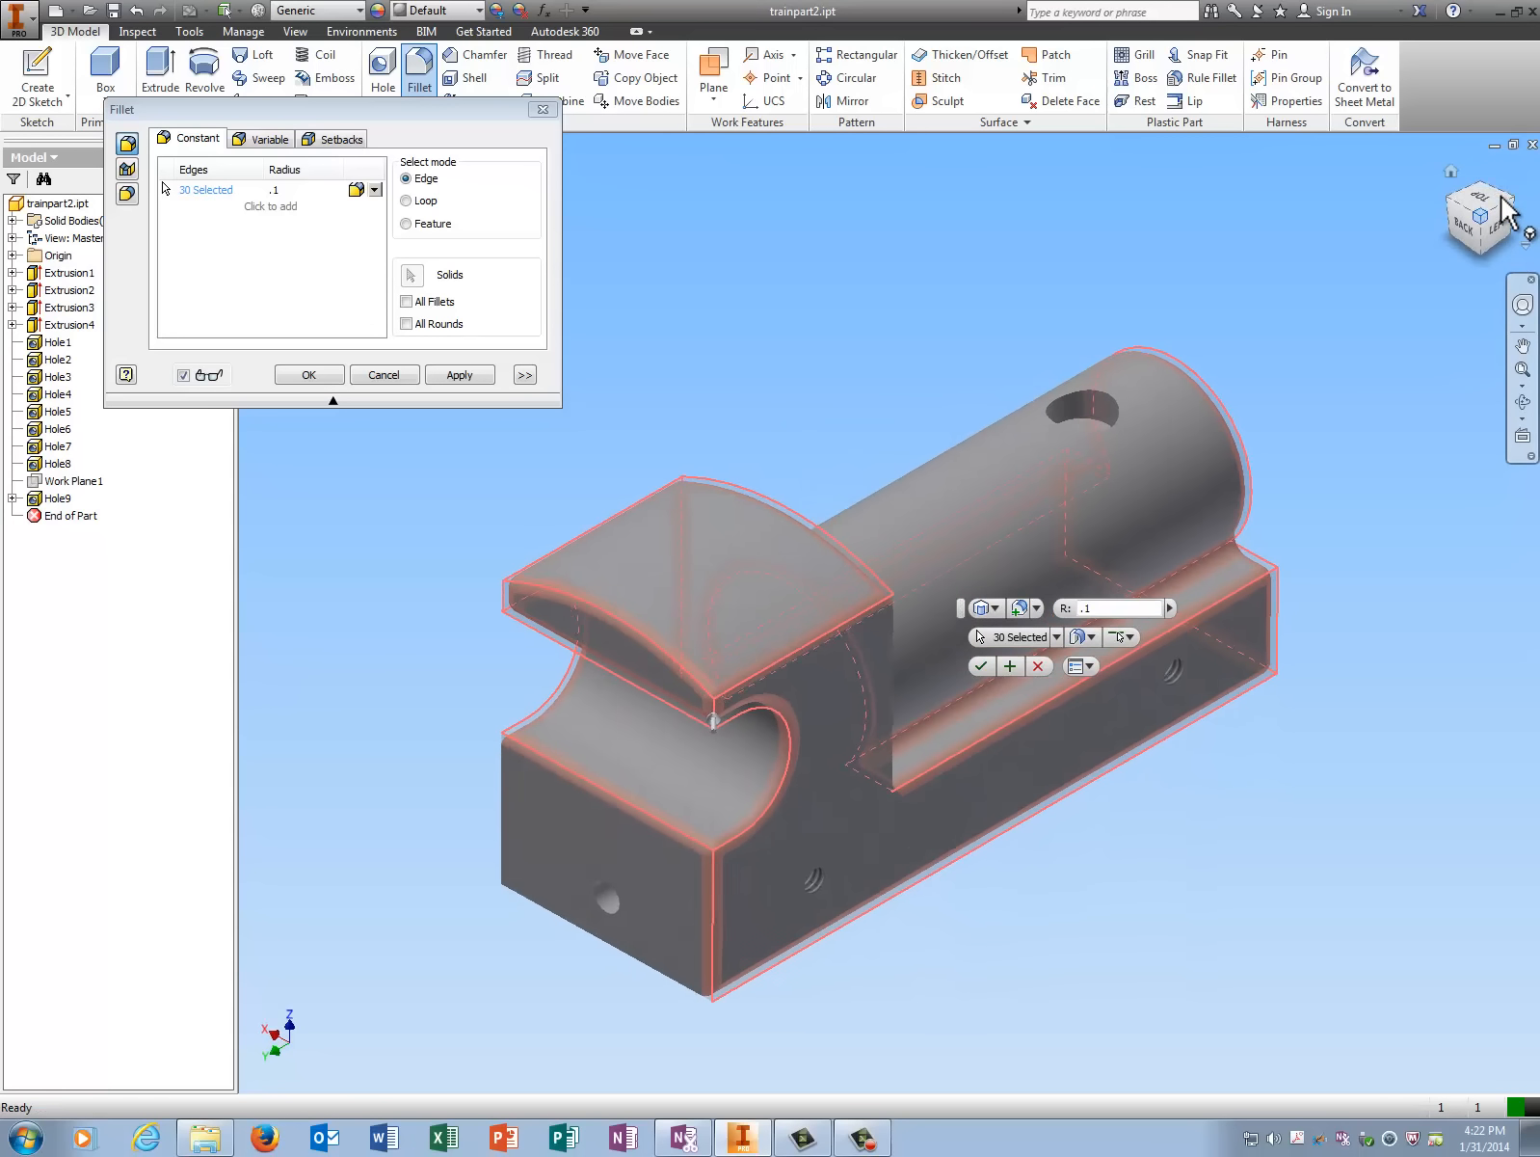
pyautogui.click(502, 815)
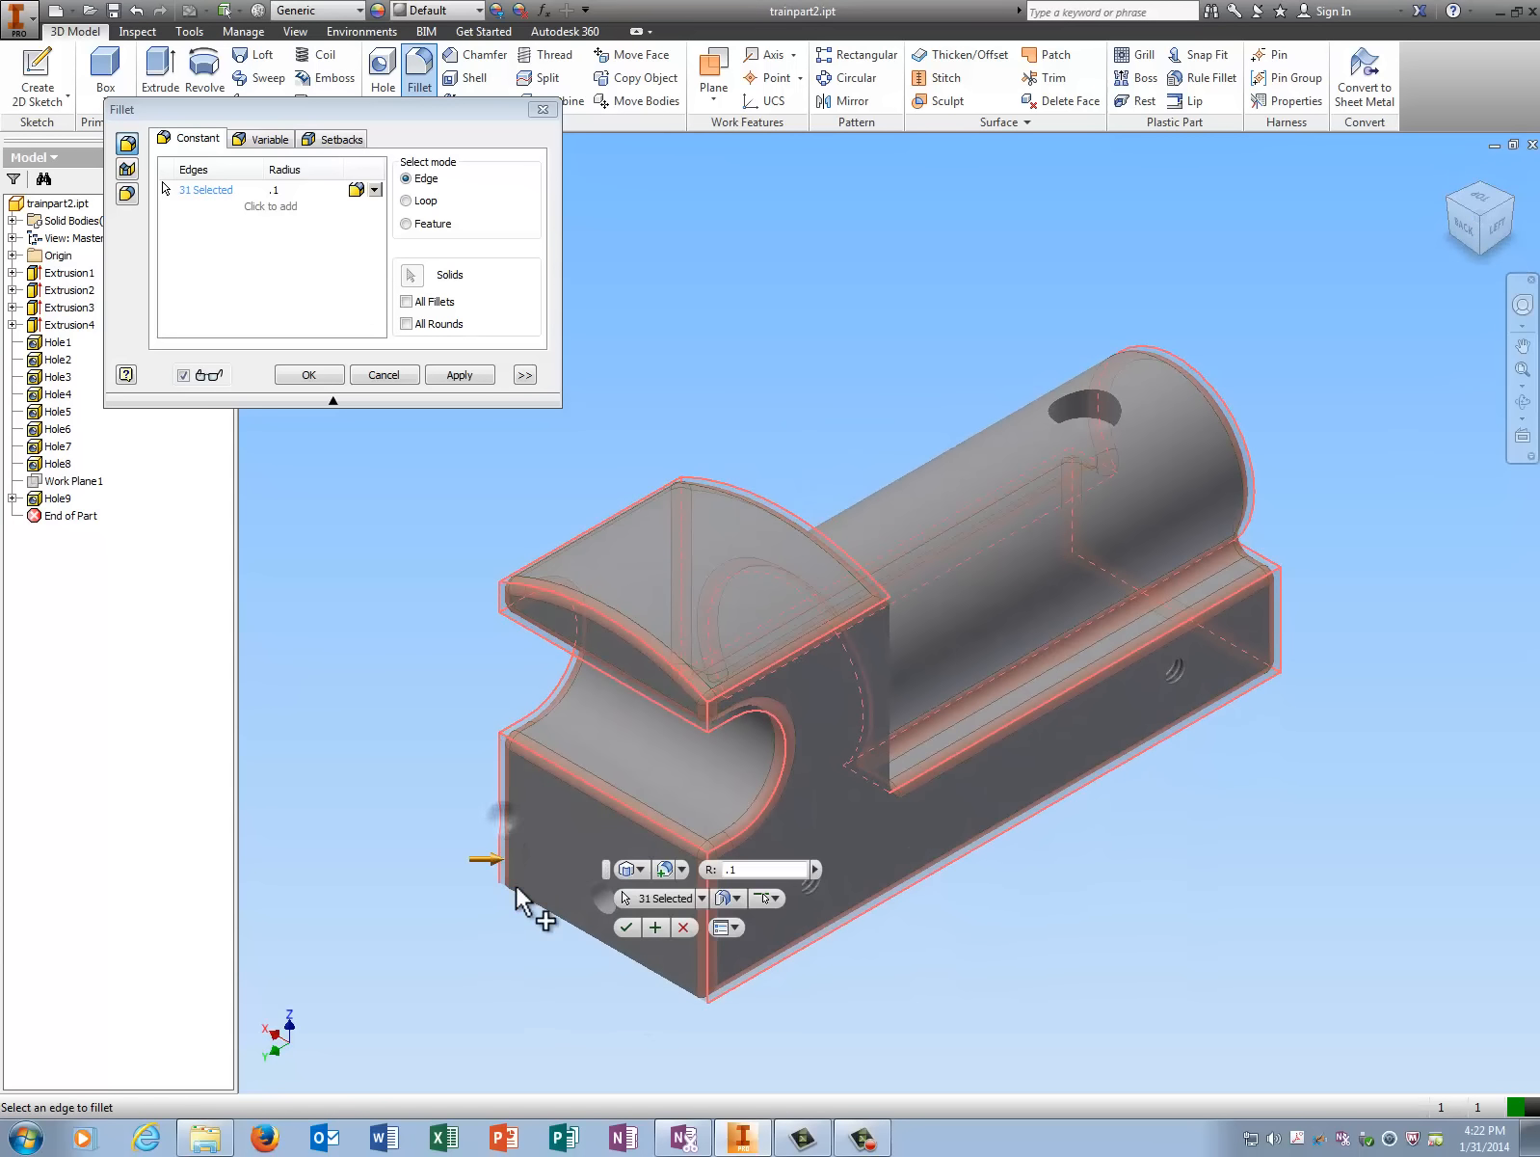
pyautogui.click(628, 954)
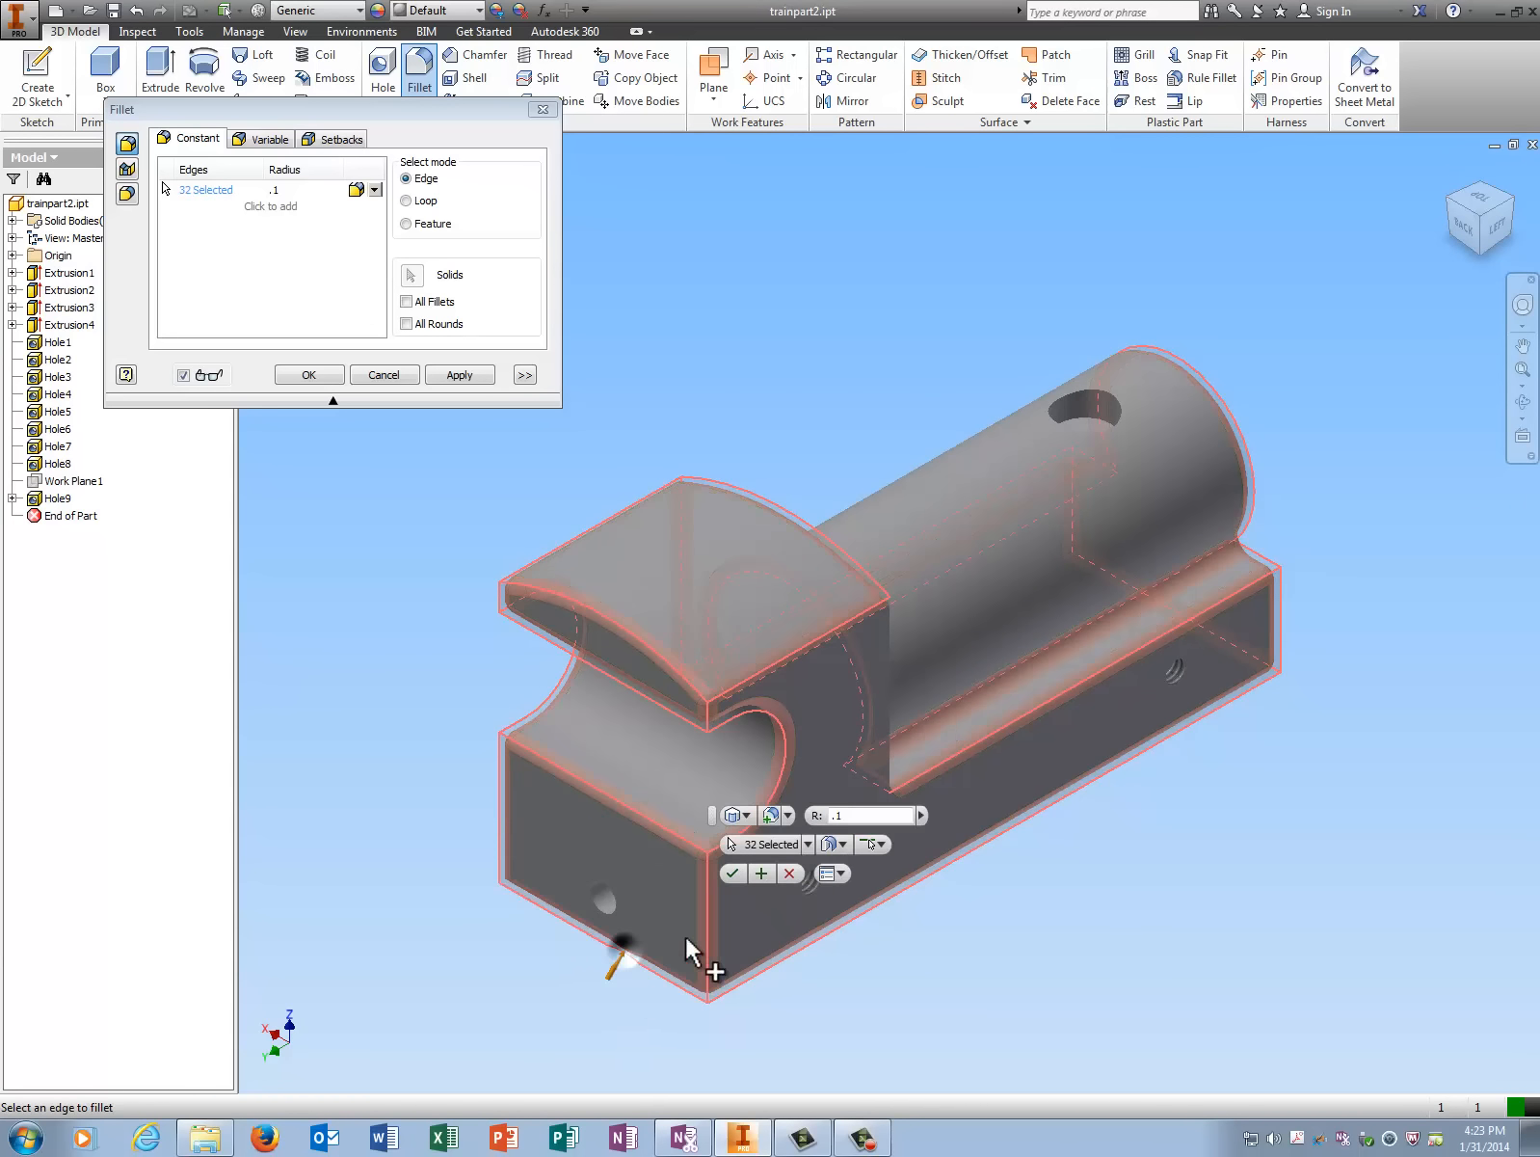
# Add the right side's long bottom edge to the selection and create the 0.1 fillet on all selected edges
pyautogui.click(1477, 247)
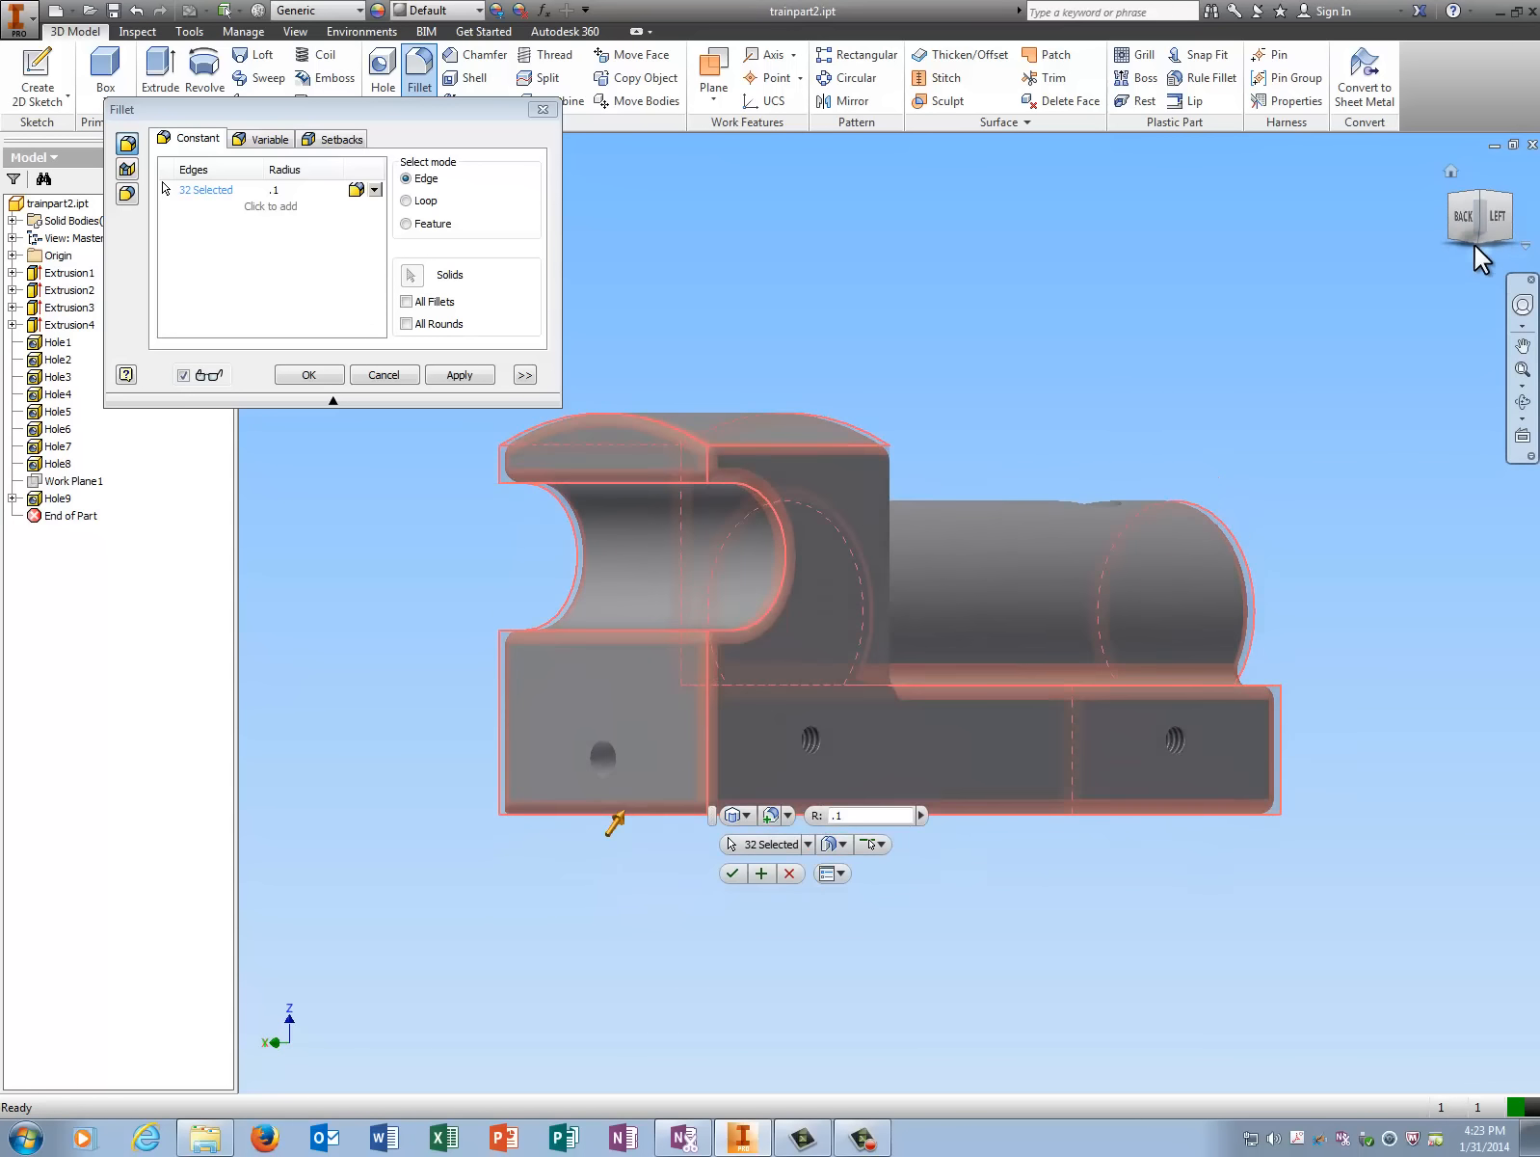
pyautogui.click(1479, 241)
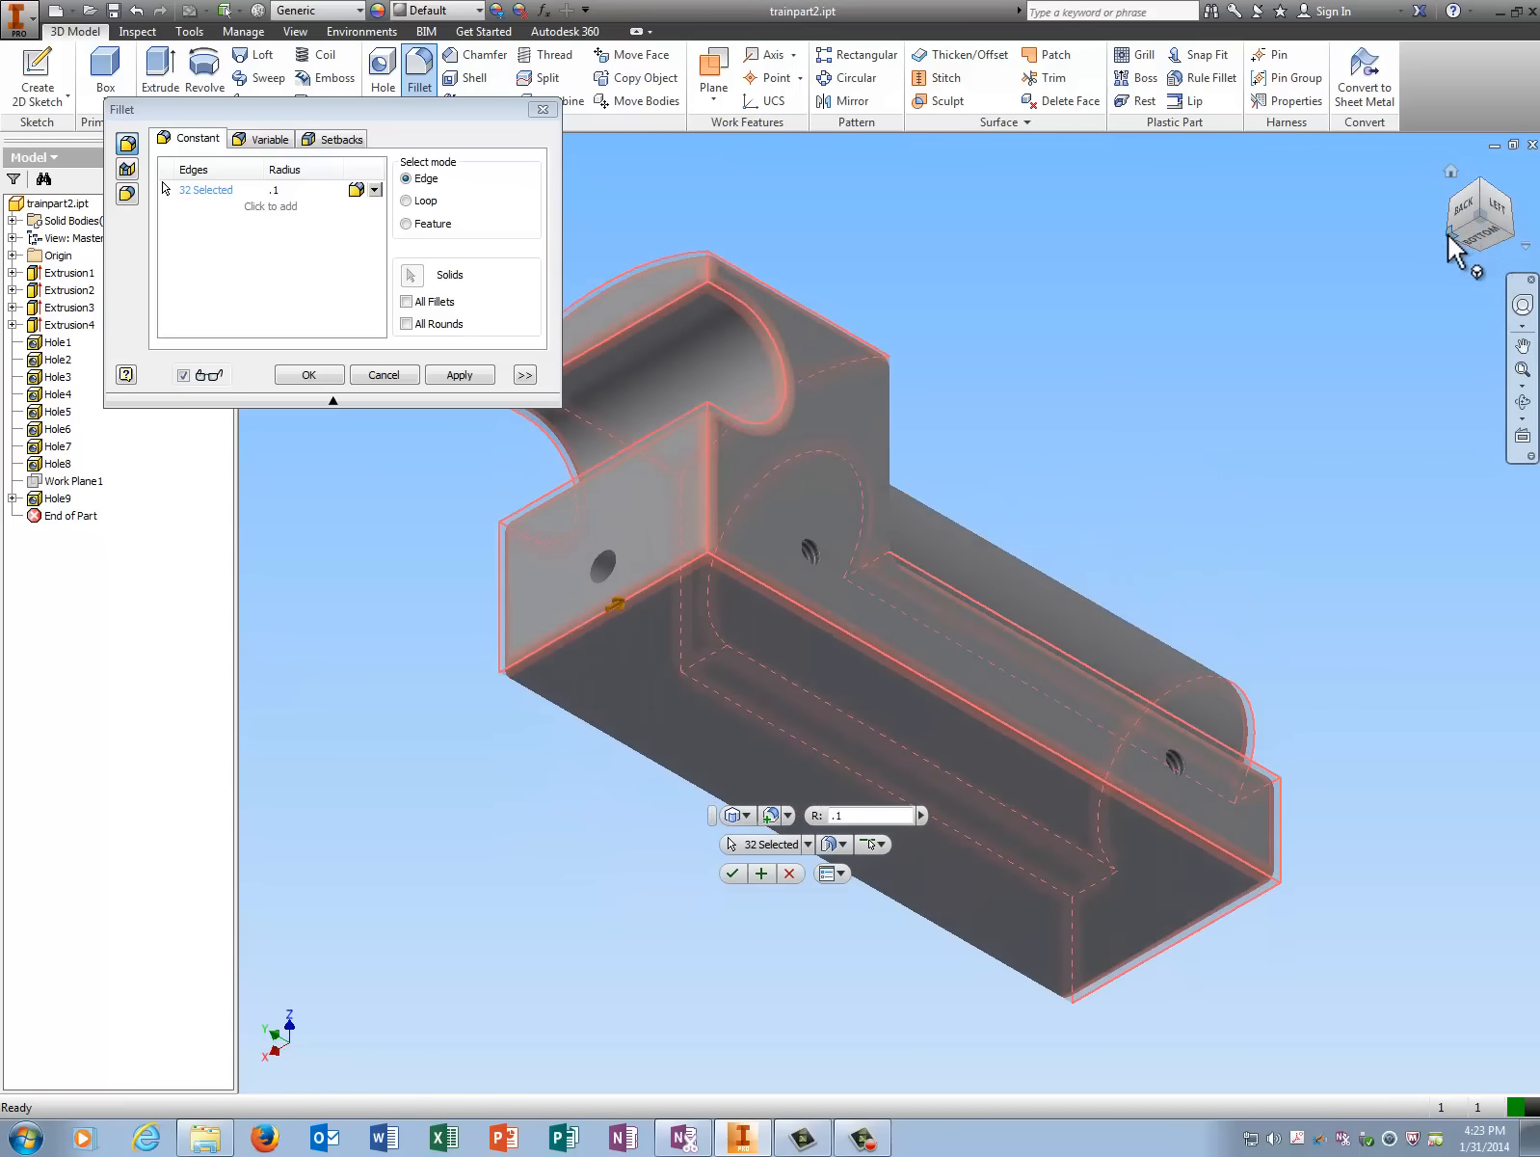
pyautogui.click(1450, 238)
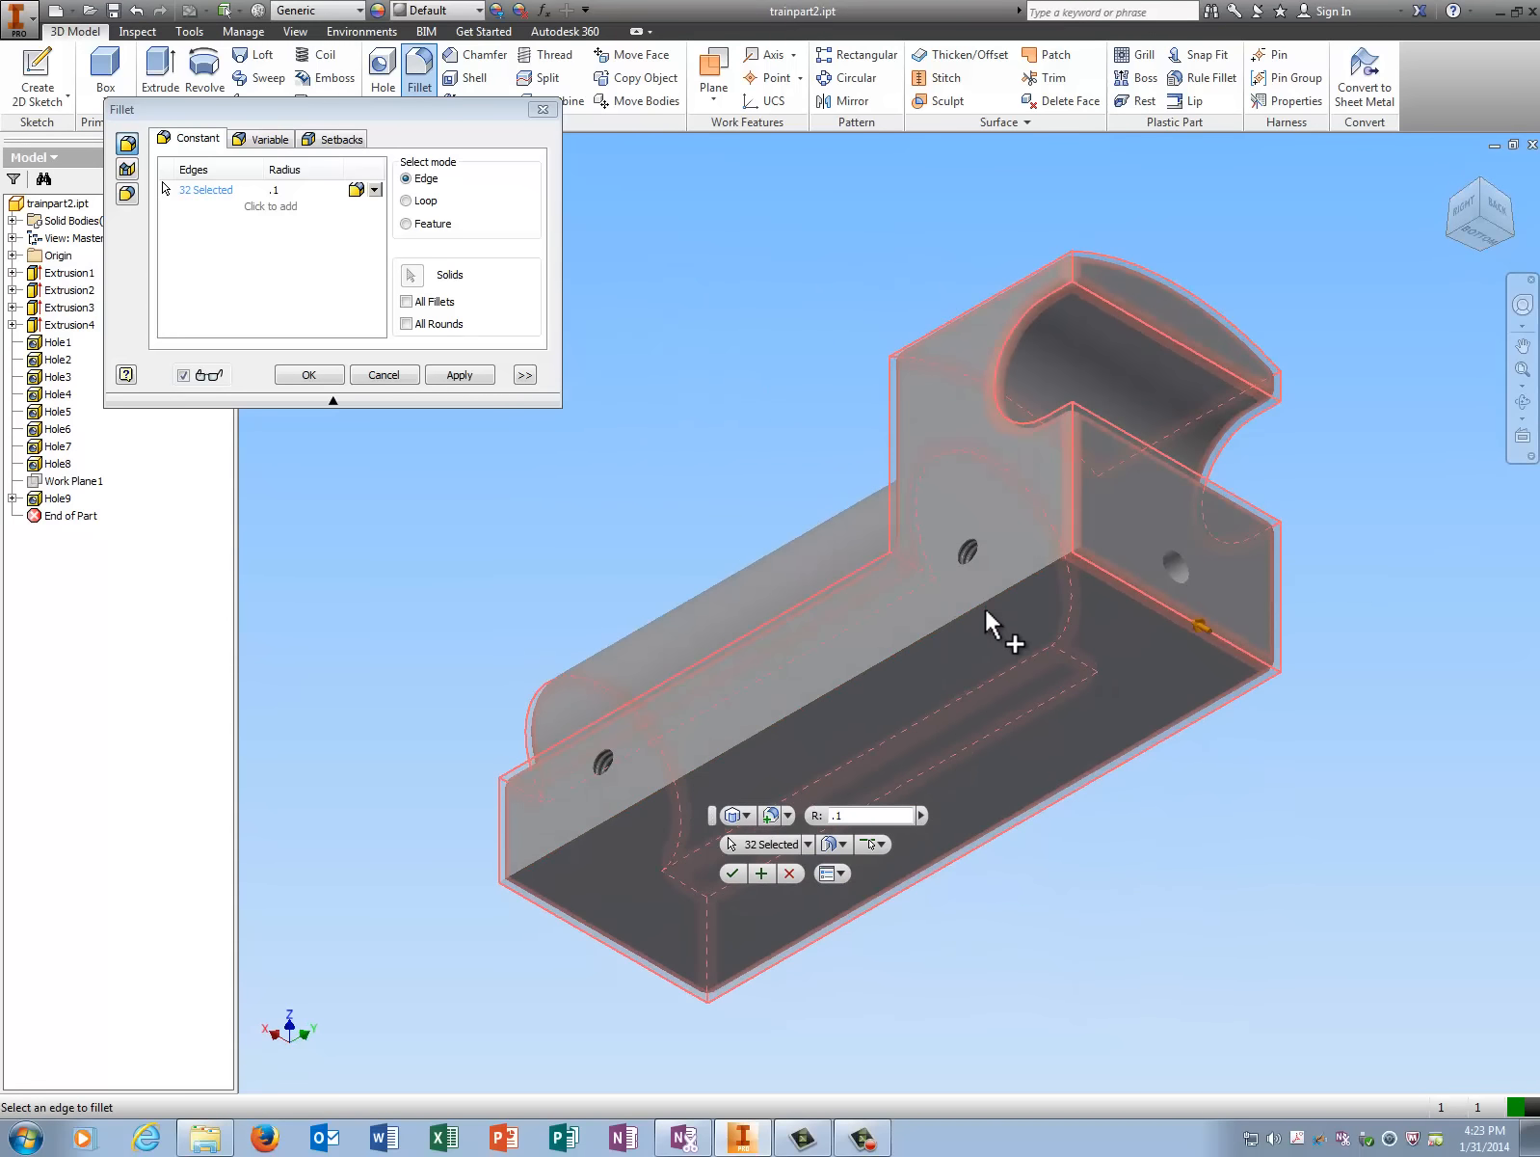
pyautogui.click(985, 607)
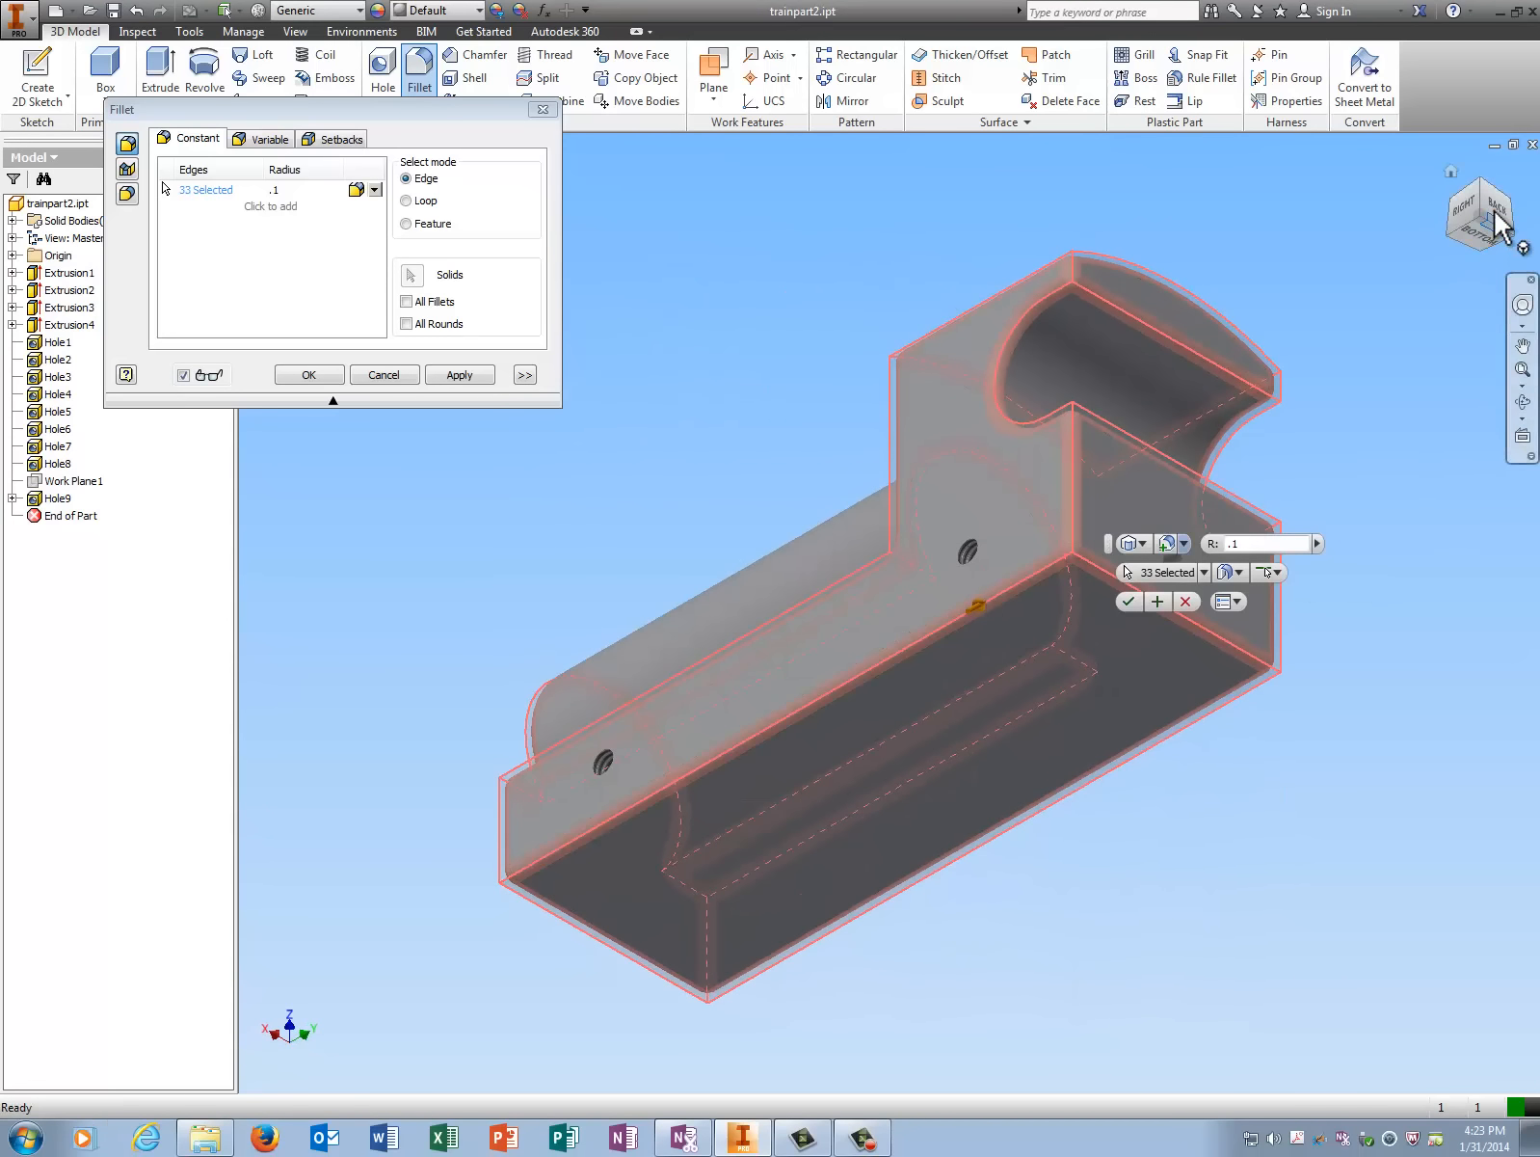
pyautogui.click(458, 376)
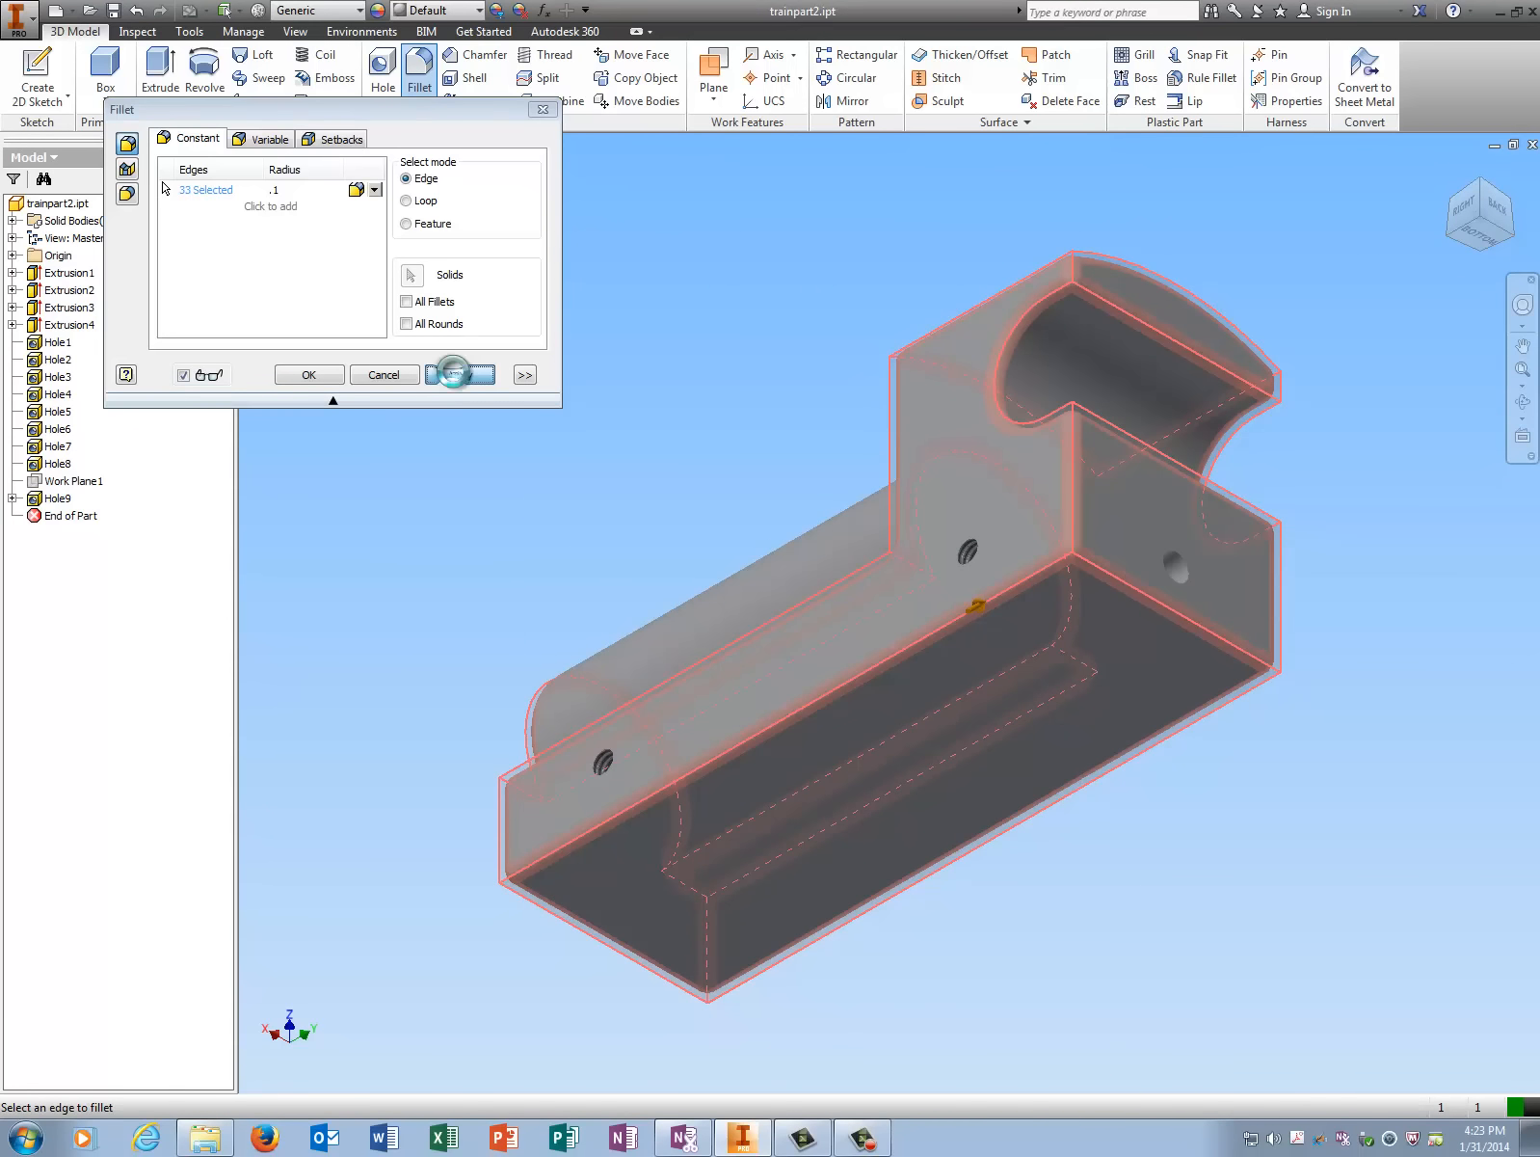
pyautogui.click(542, 111)
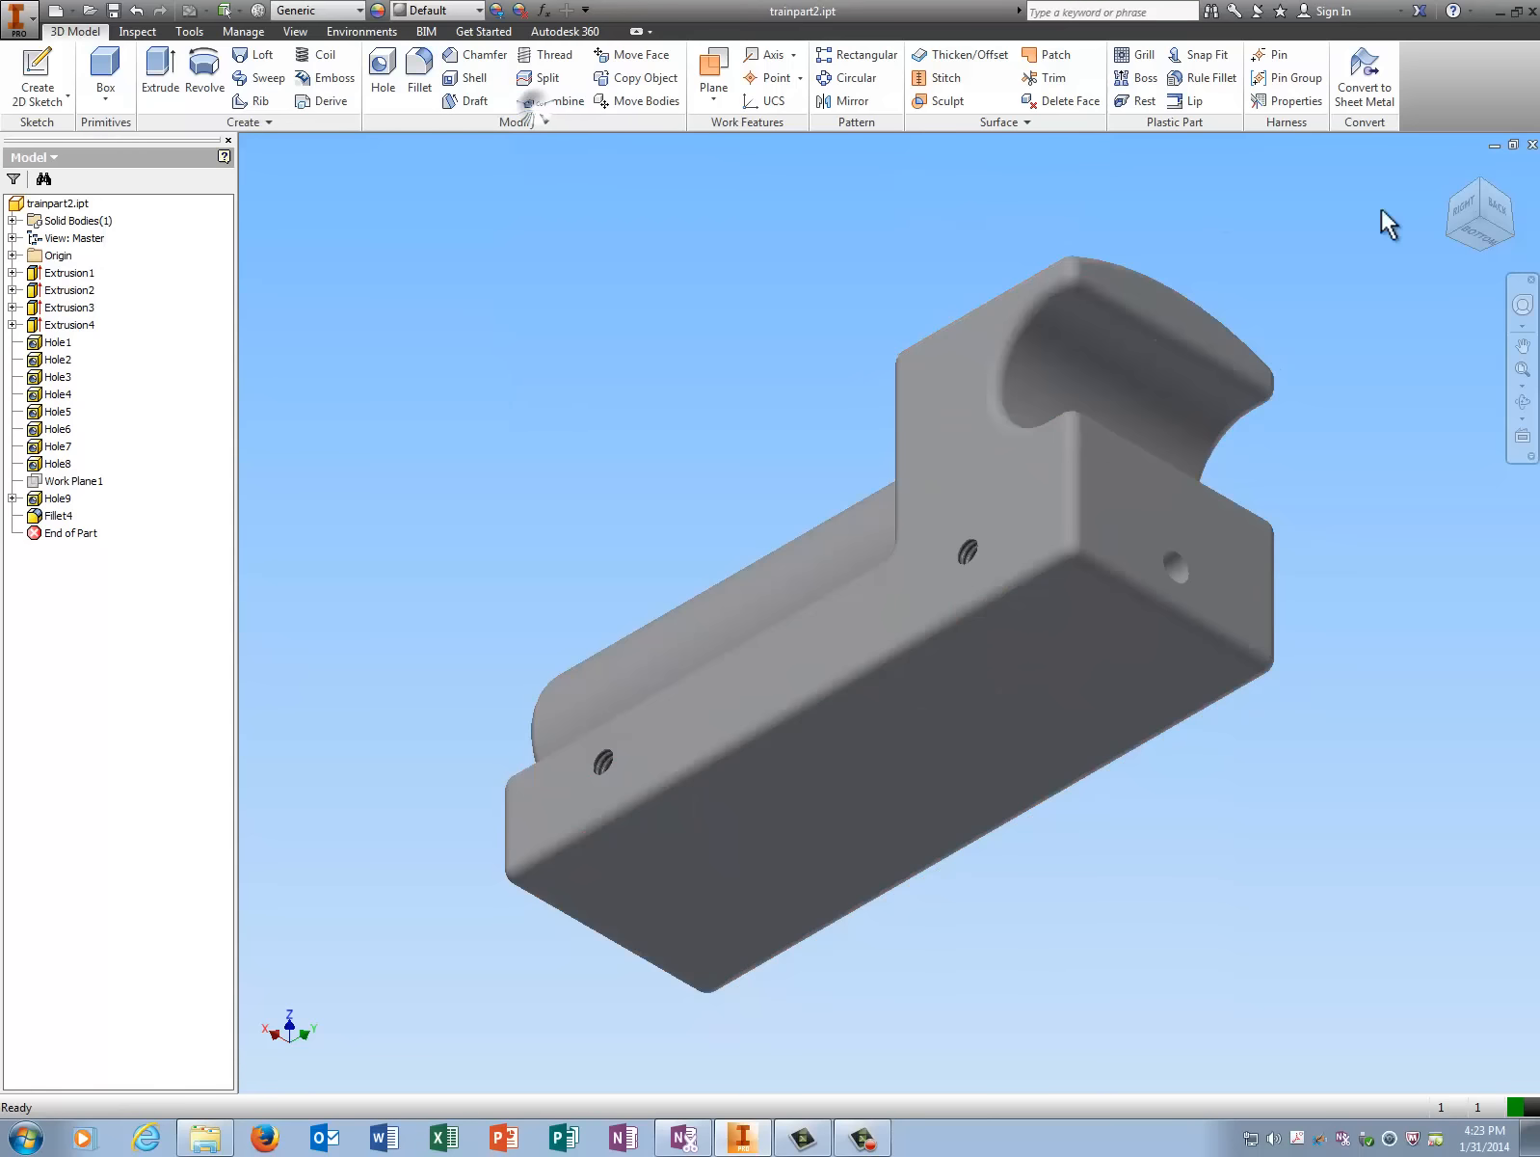
# Fillet the missed vertical edge at the left front of the cab with a 0.1 radius
pyautogui.click(1461, 179)
pyautogui.click(1451, 166)
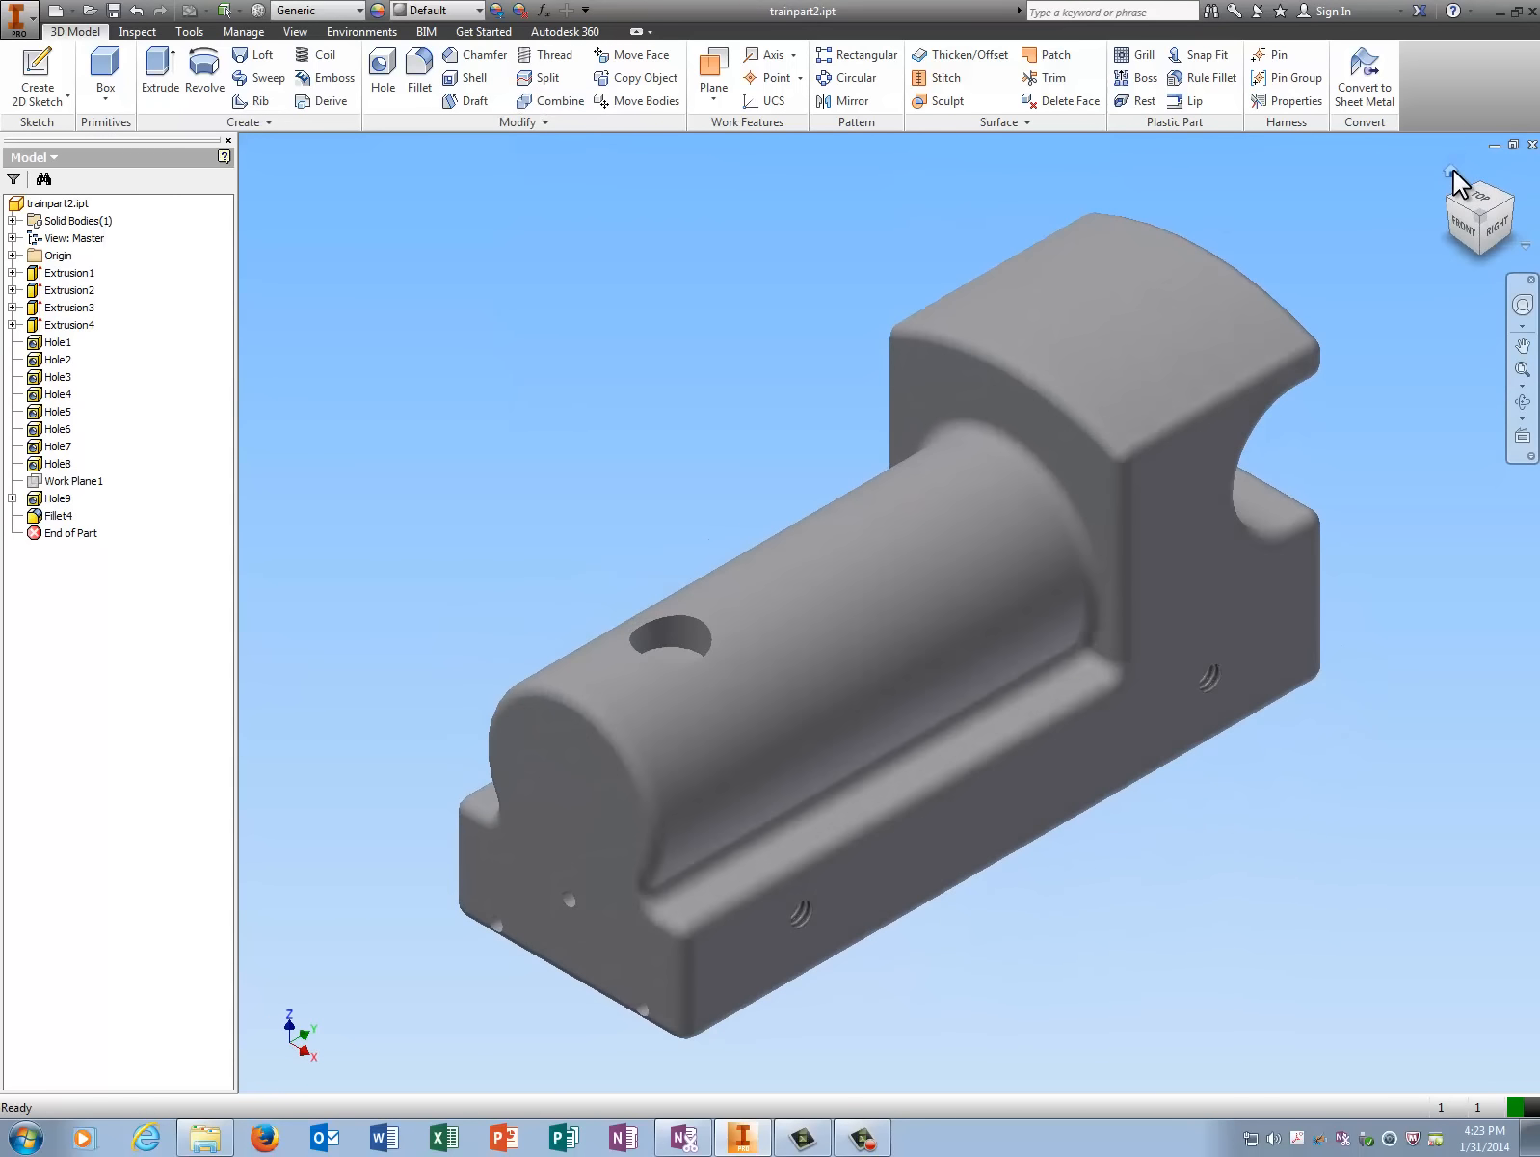
pyautogui.click(1449, 206)
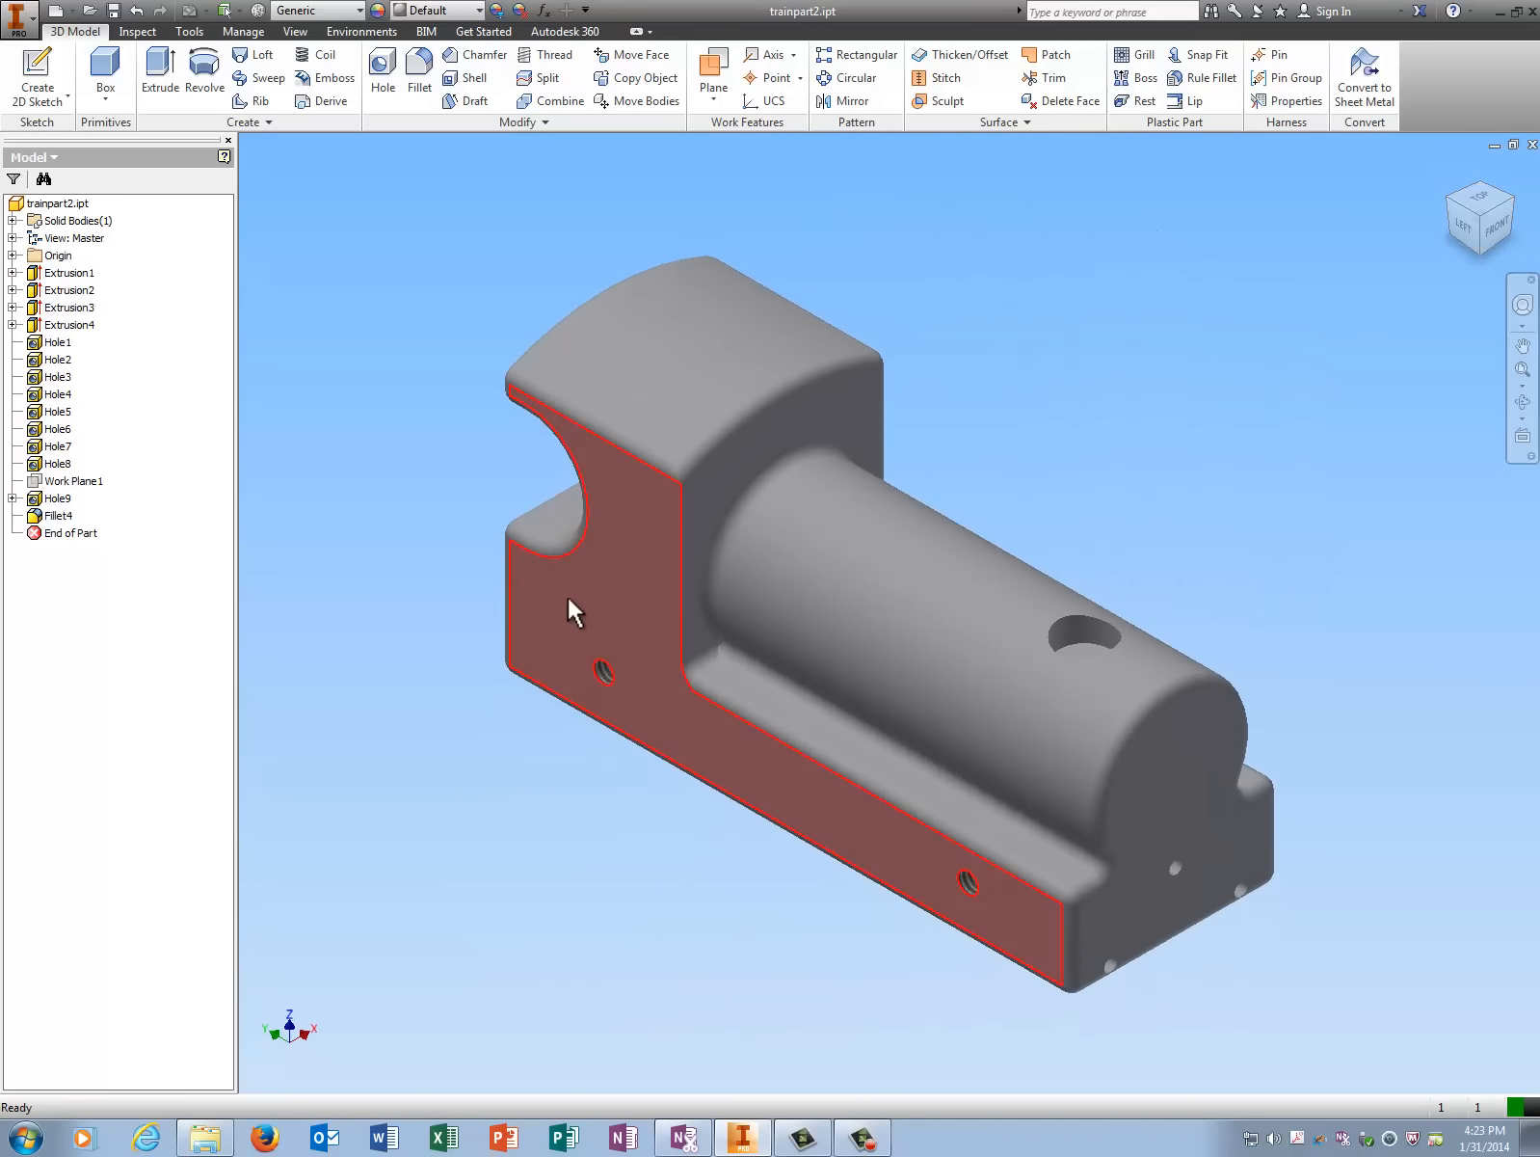
pyautogui.click(413, 69)
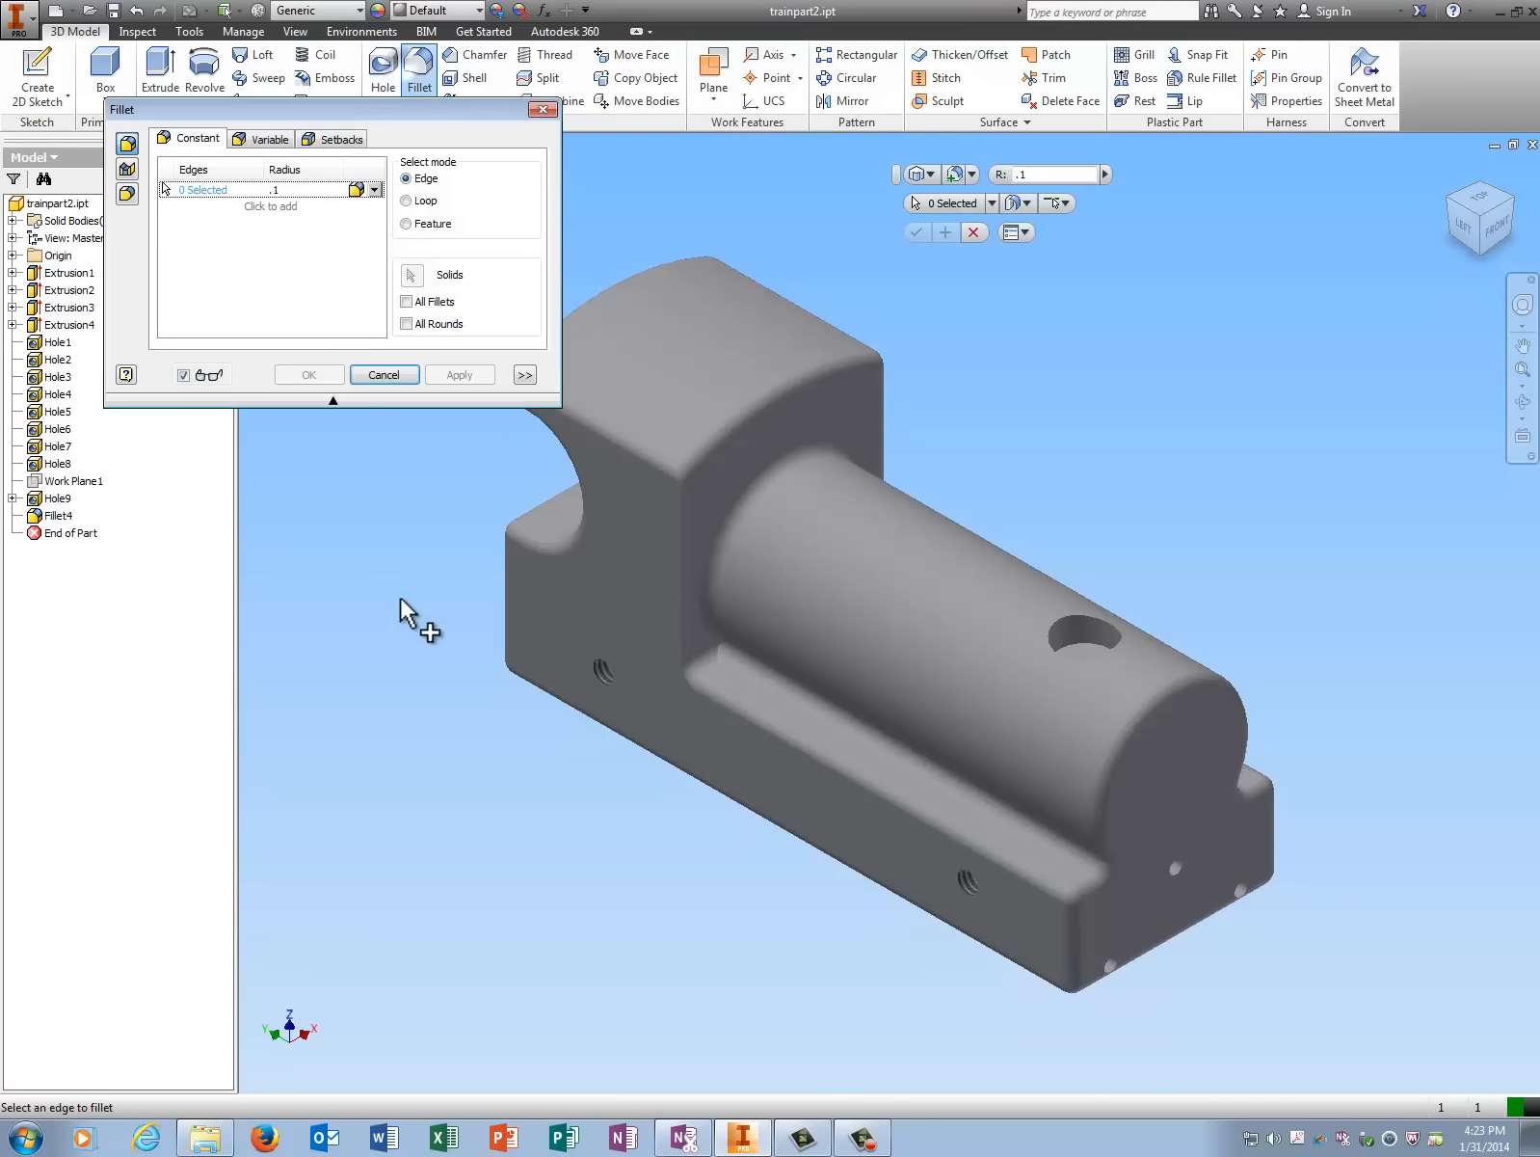
pyautogui.click(678, 597)
pyautogui.click(461, 375)
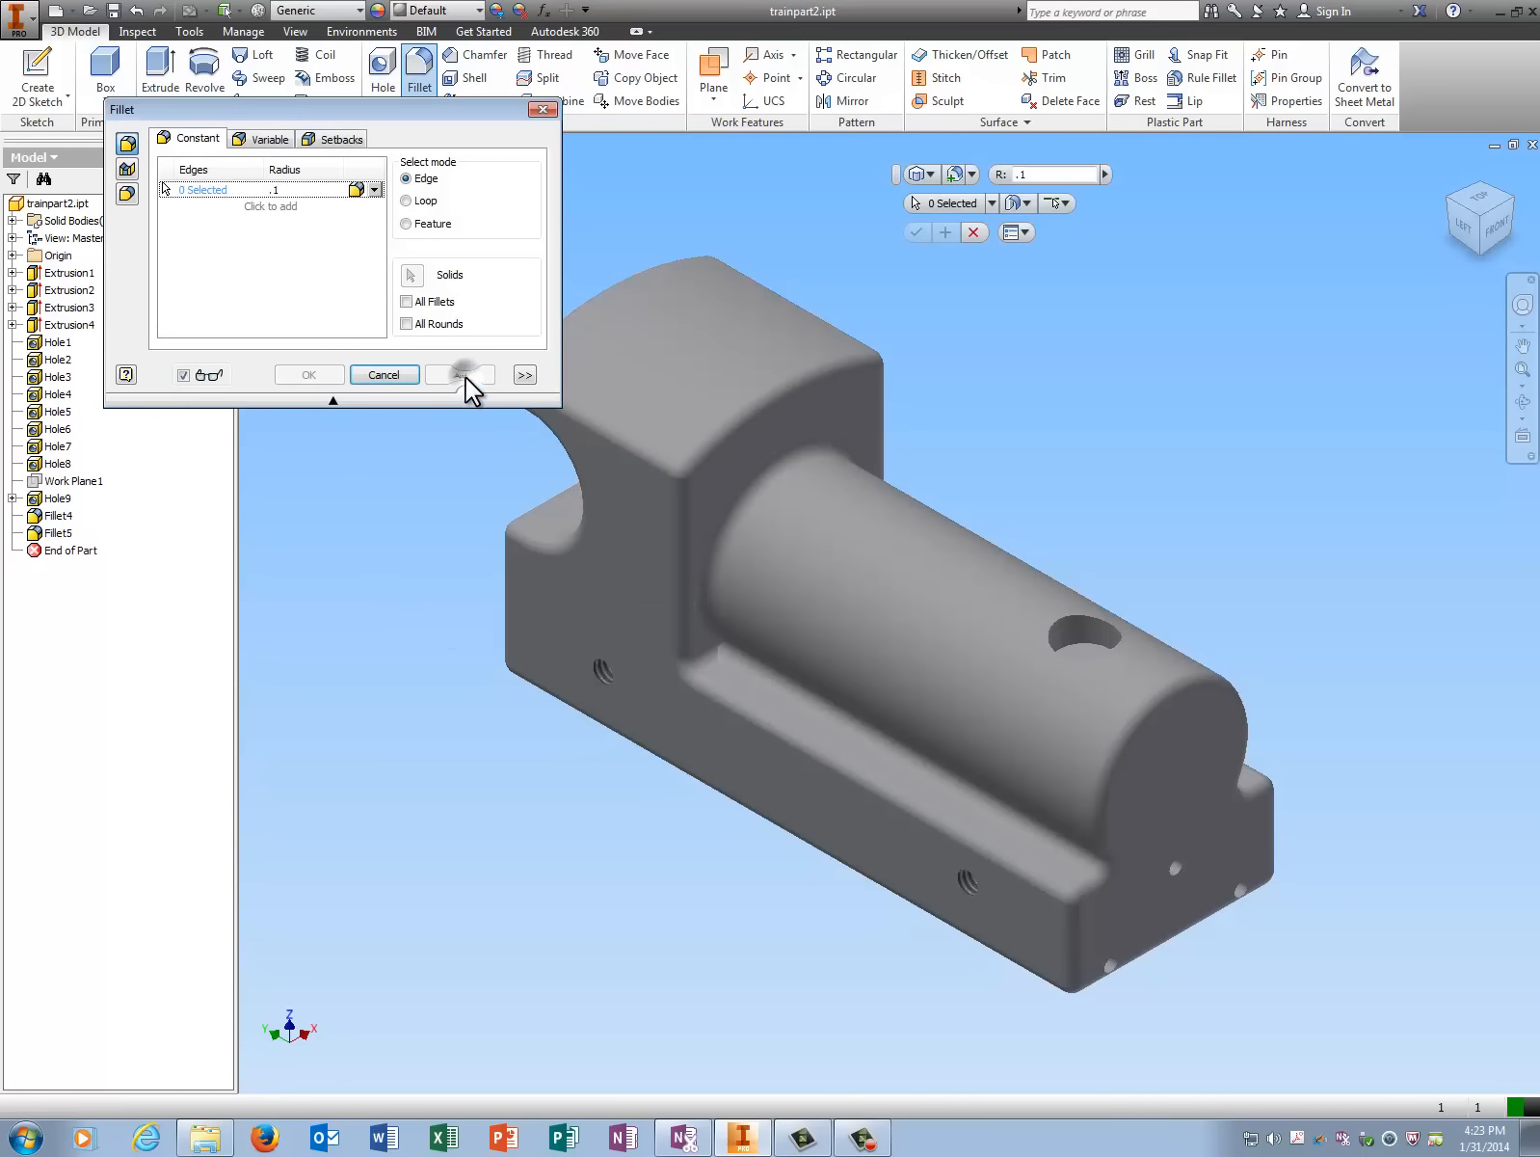
pyautogui.click(542, 109)
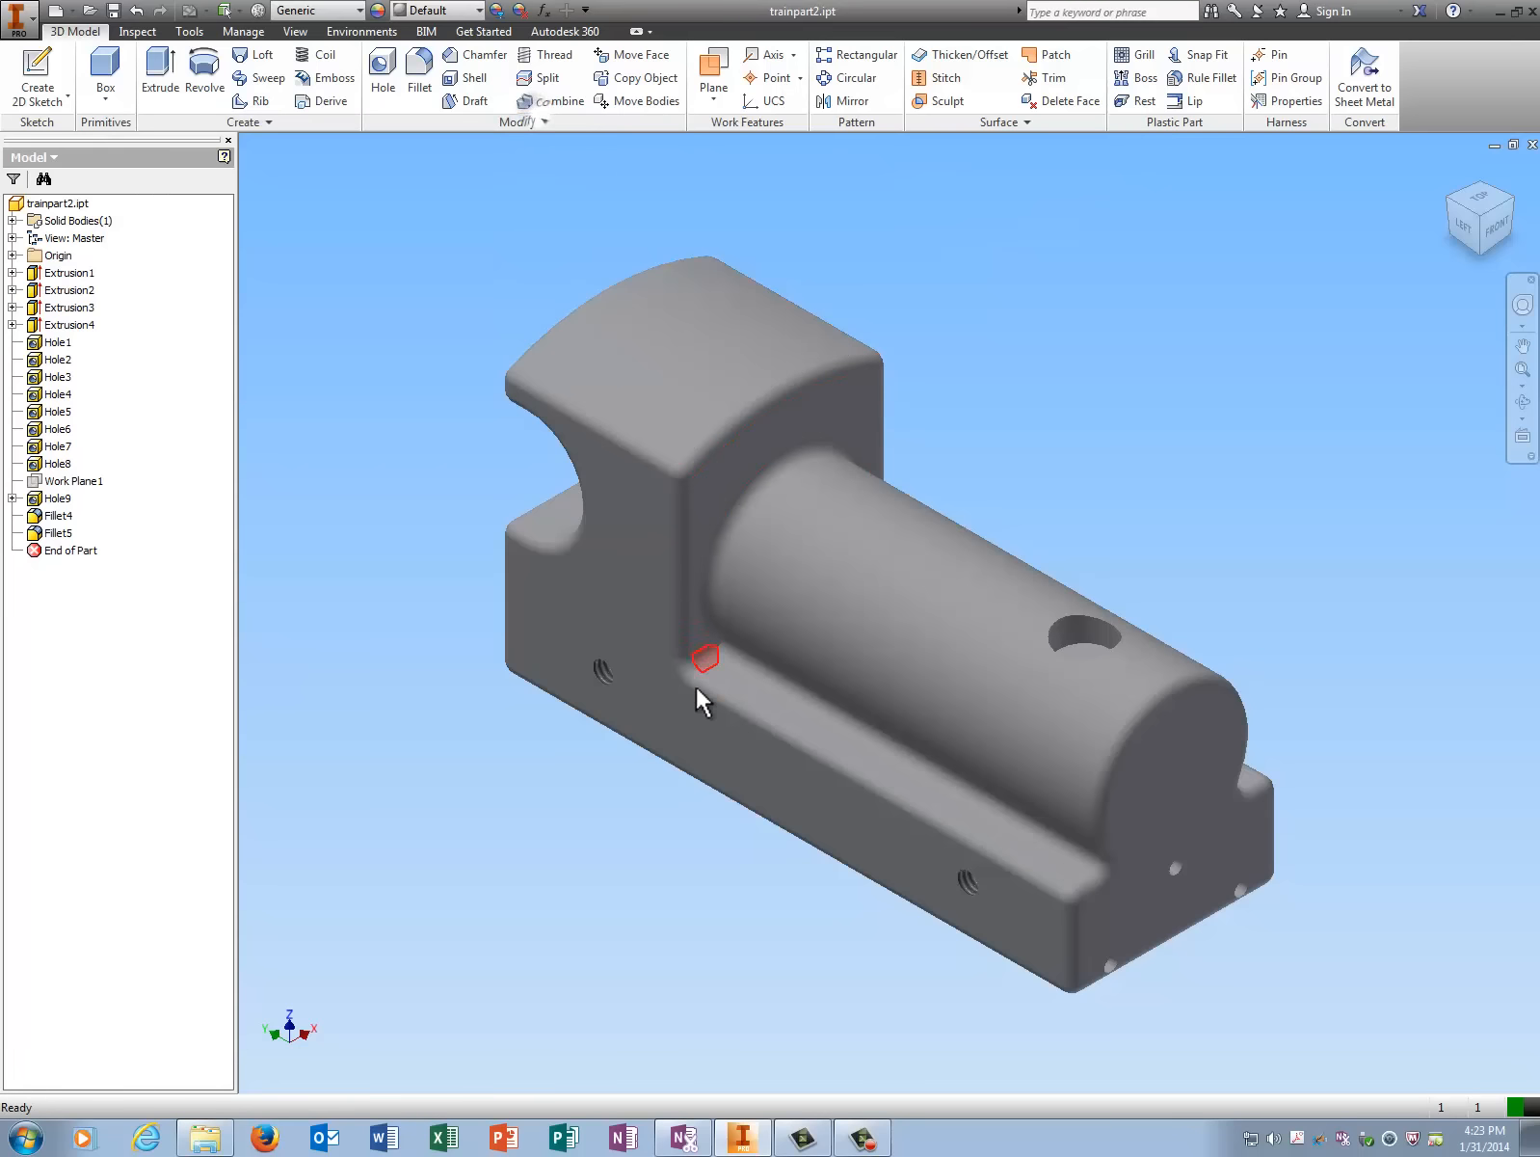
# Inspect the finished fillets on the train body from the front, the rear and both front isometric sides
pyautogui.click(1502, 234)
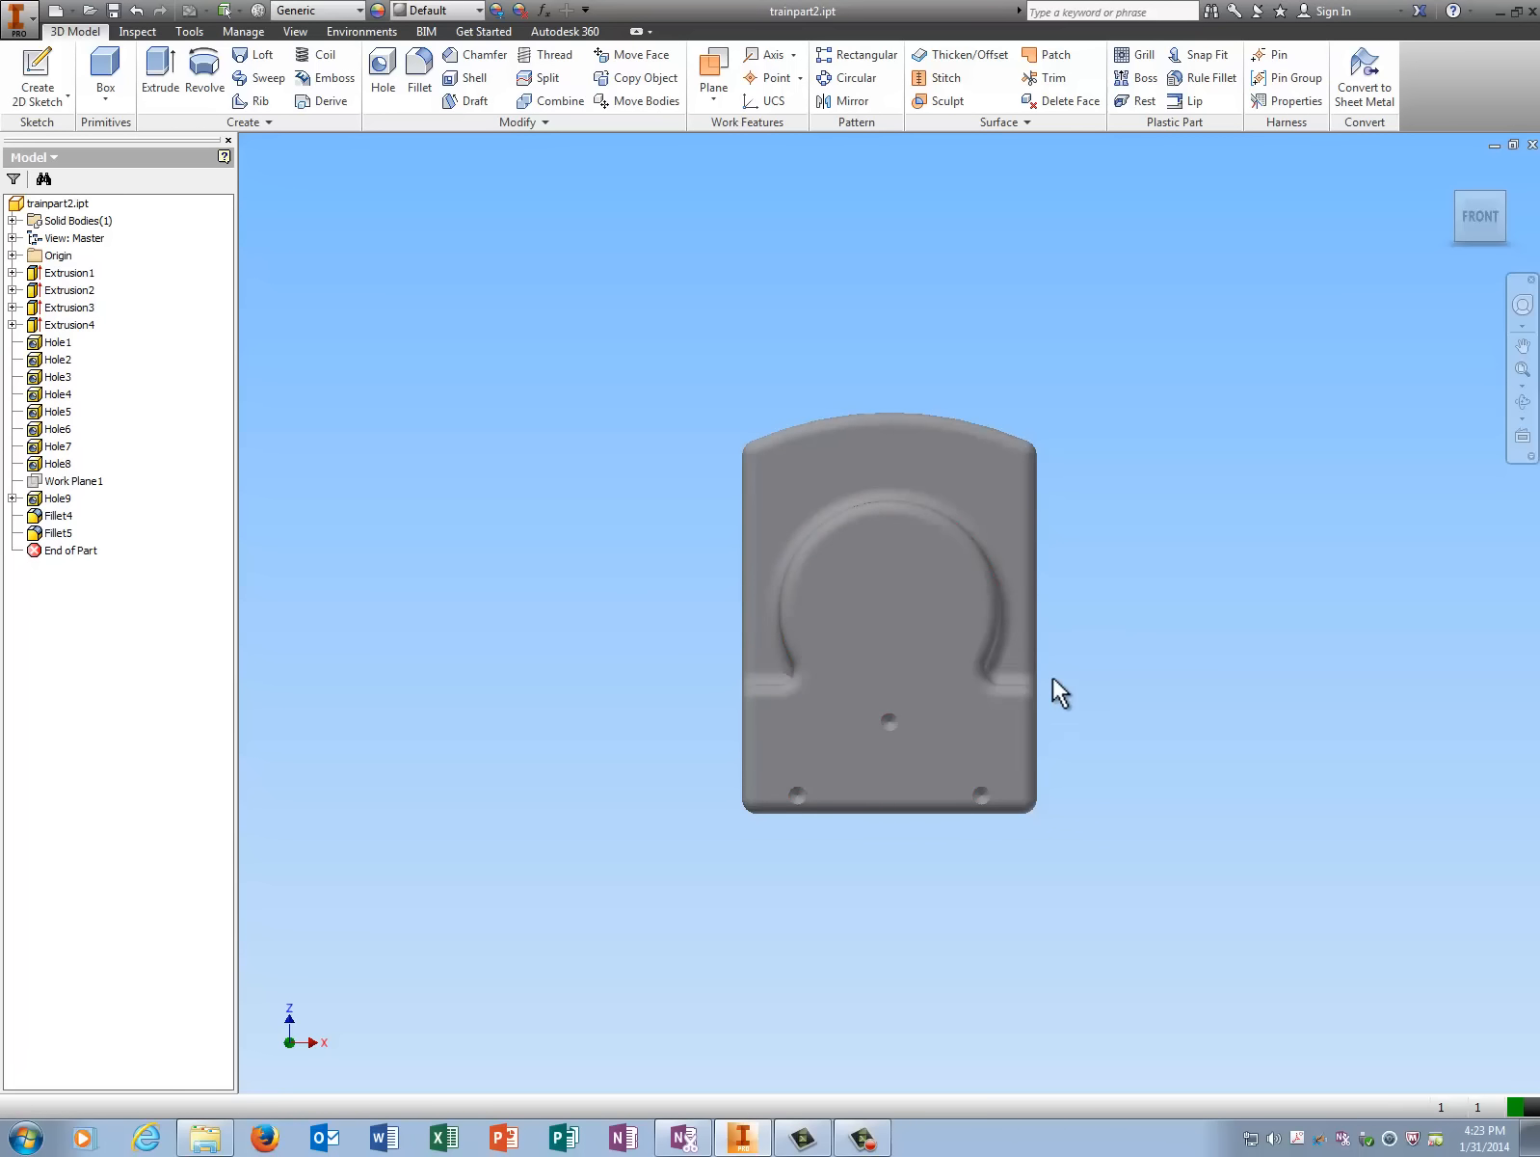
pyautogui.moveTo(1489, 204)
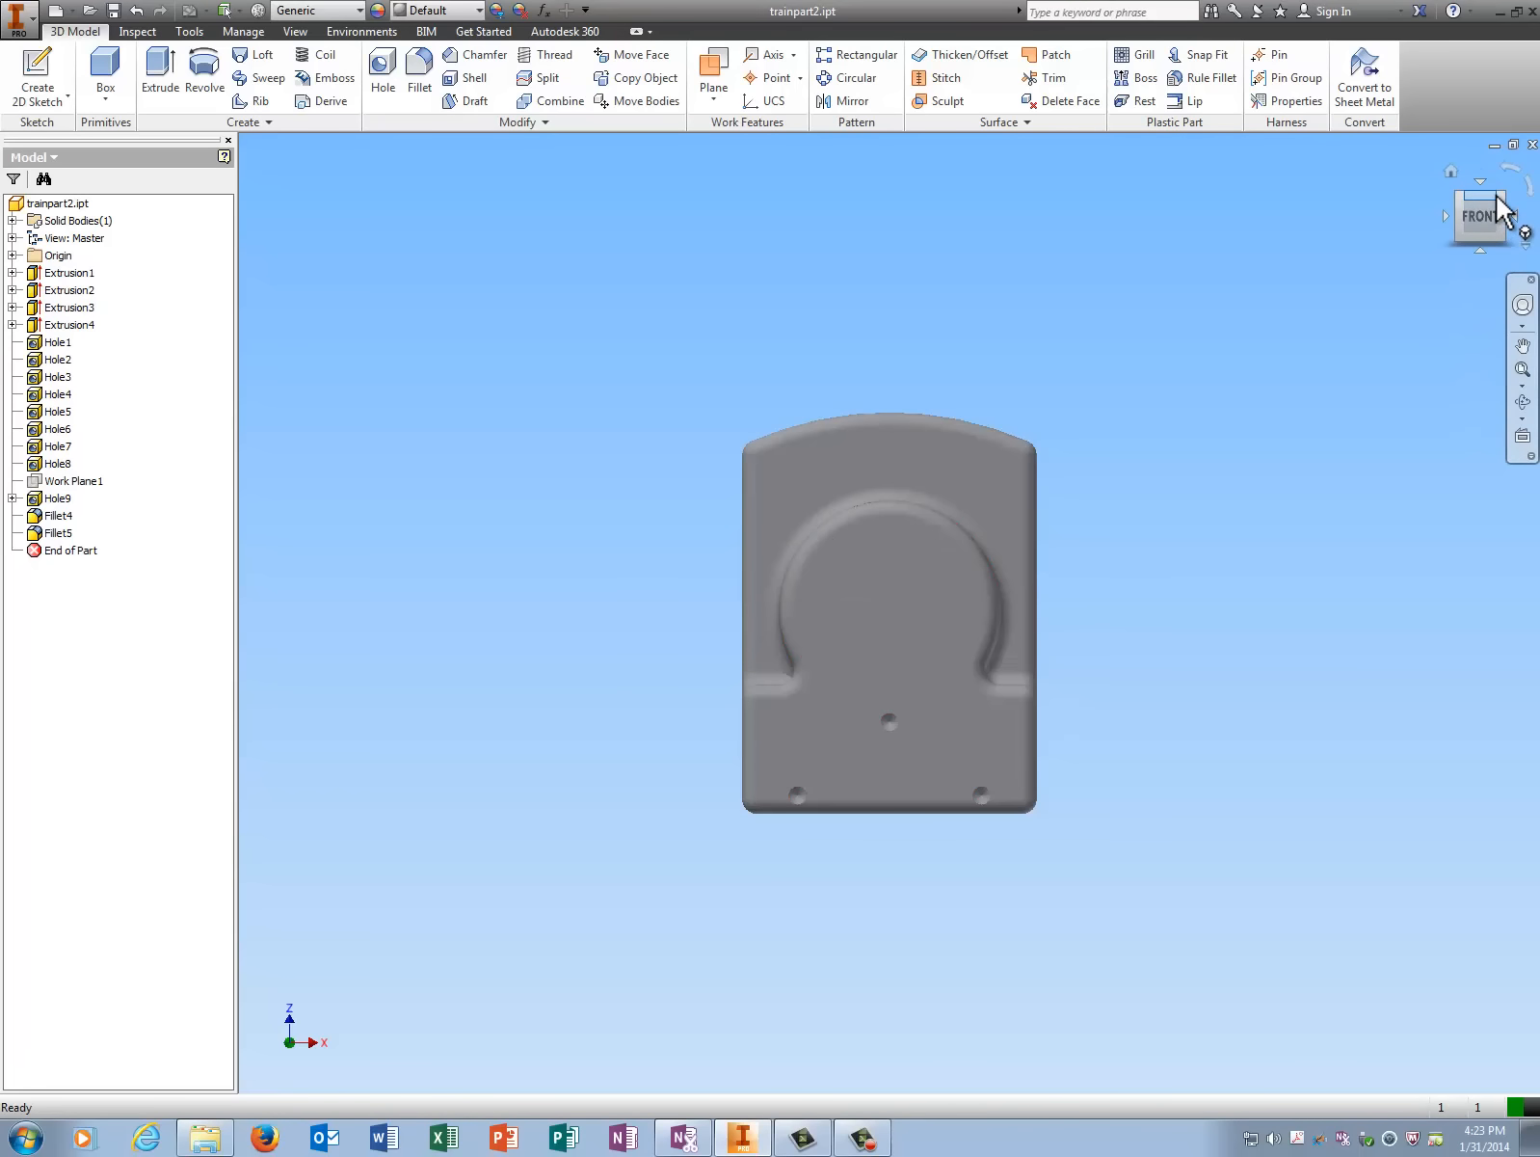
pyautogui.click(1507, 206)
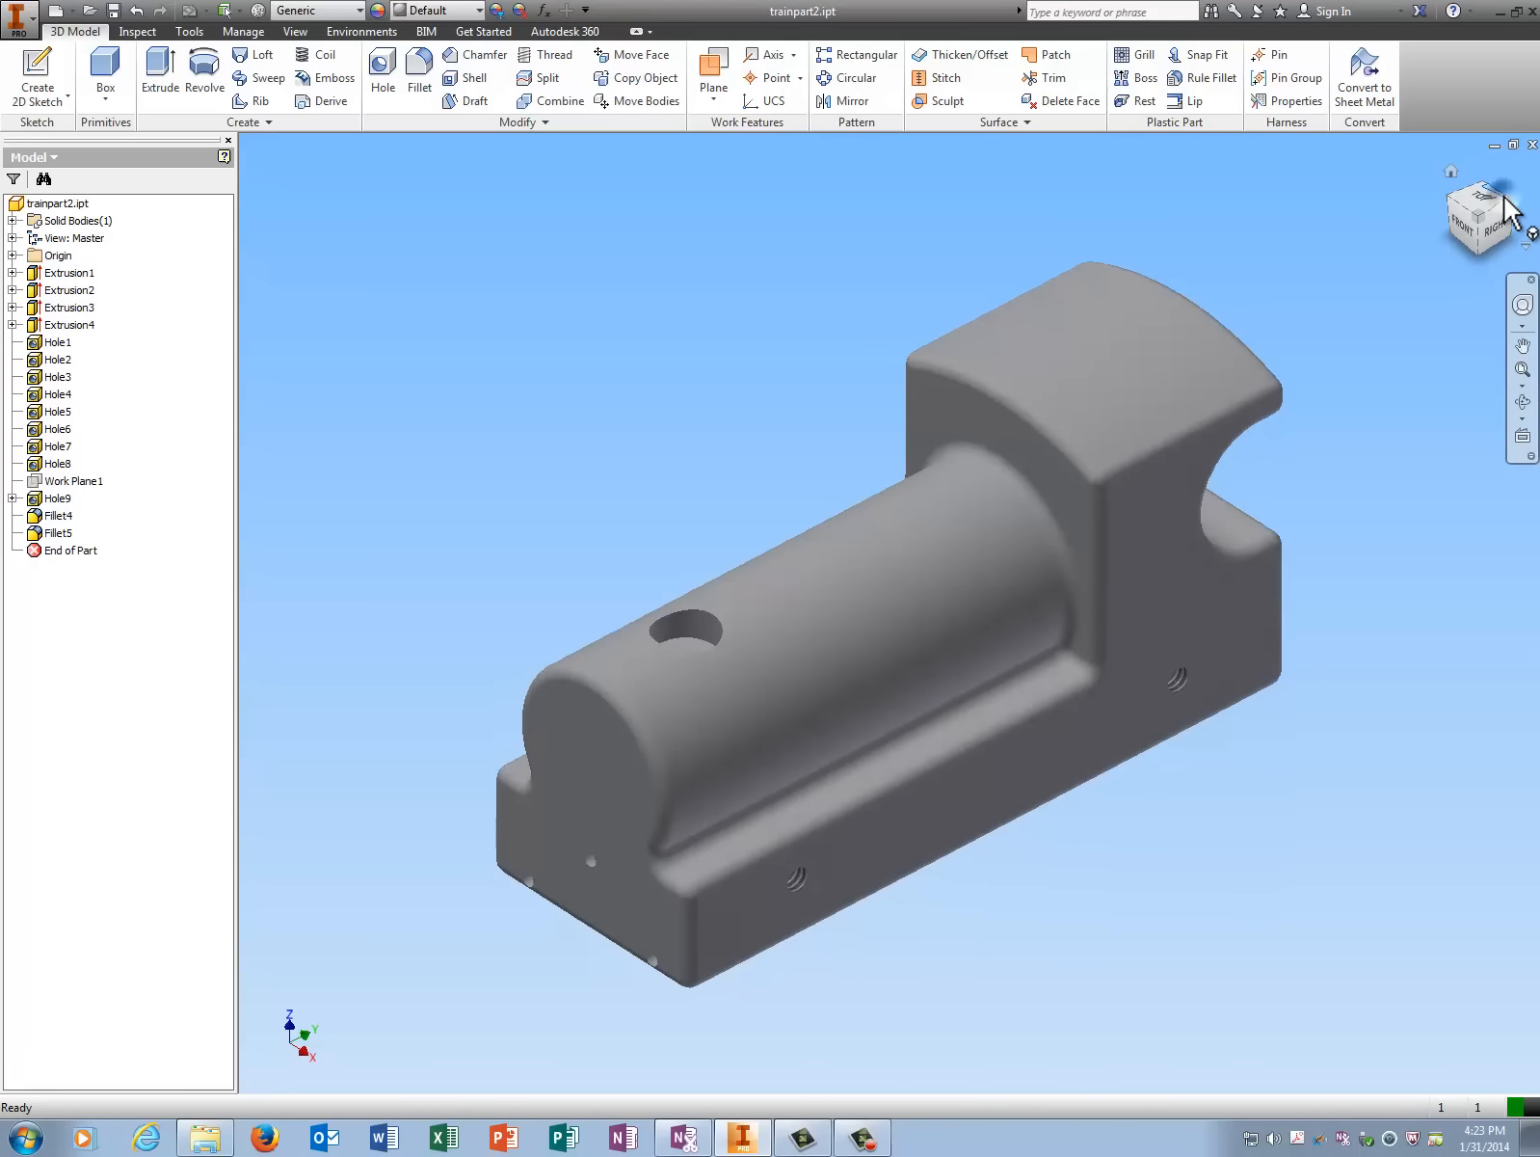
pyautogui.click(1506, 208)
pyautogui.click(1494, 236)
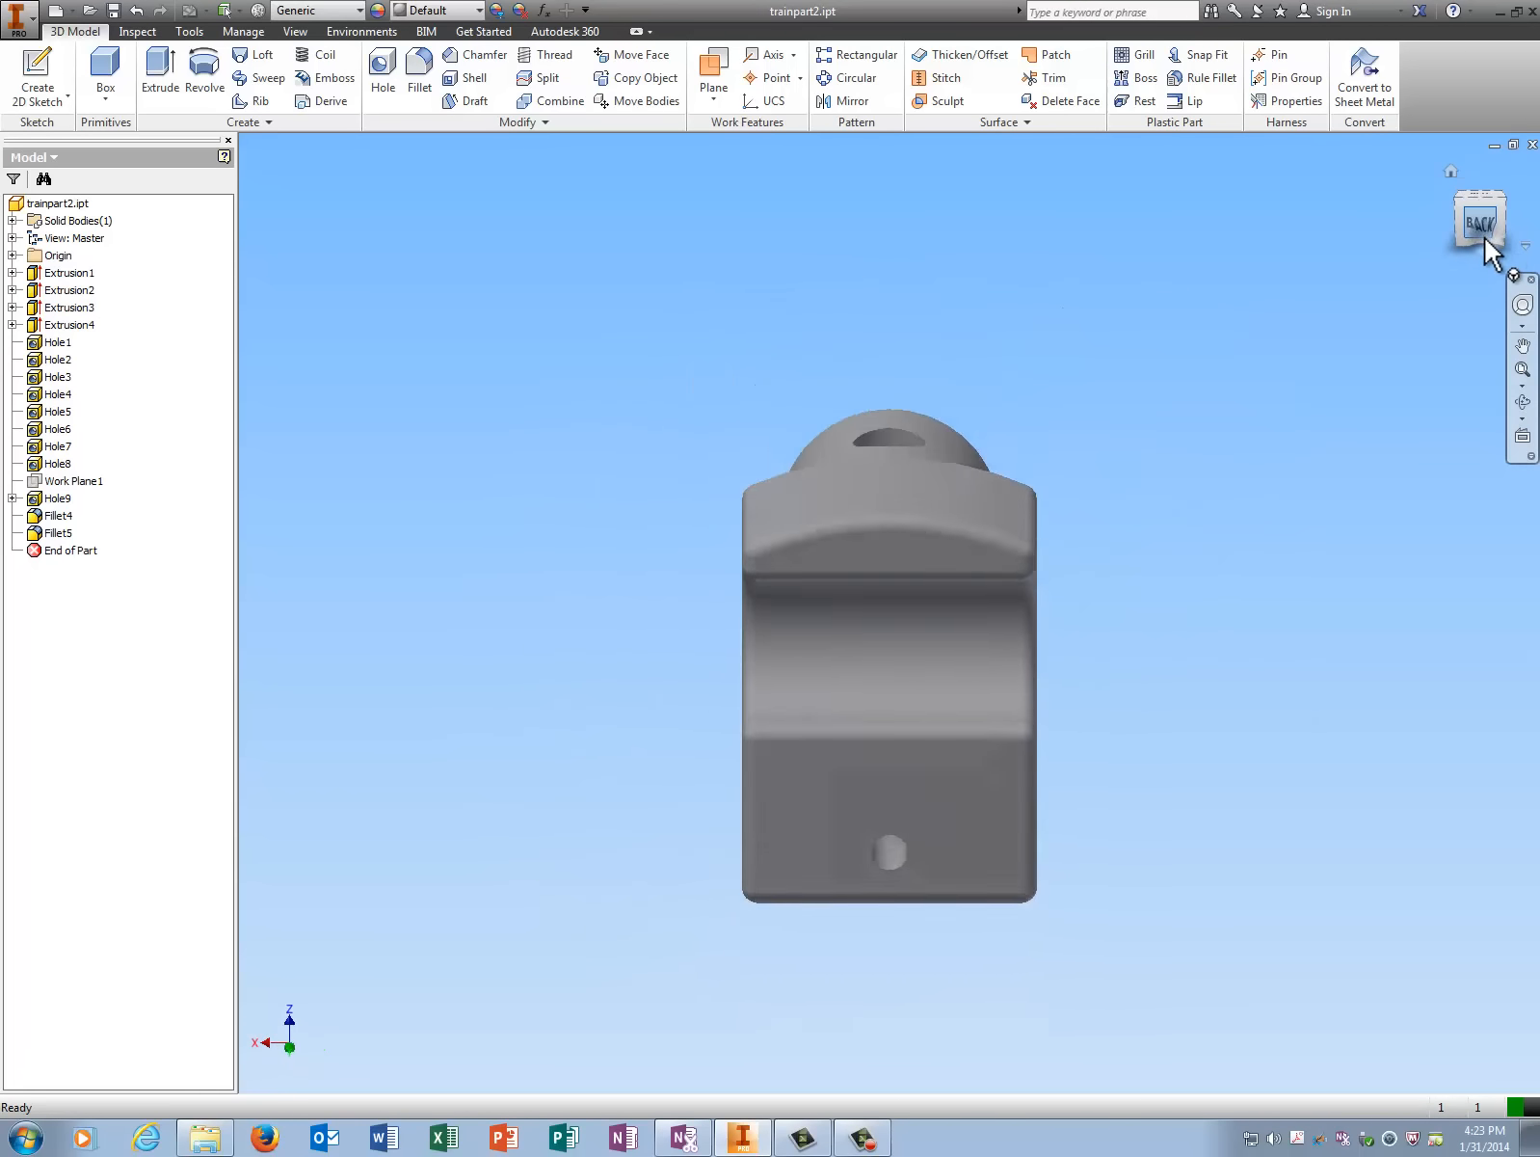
pyautogui.click(1501, 201)
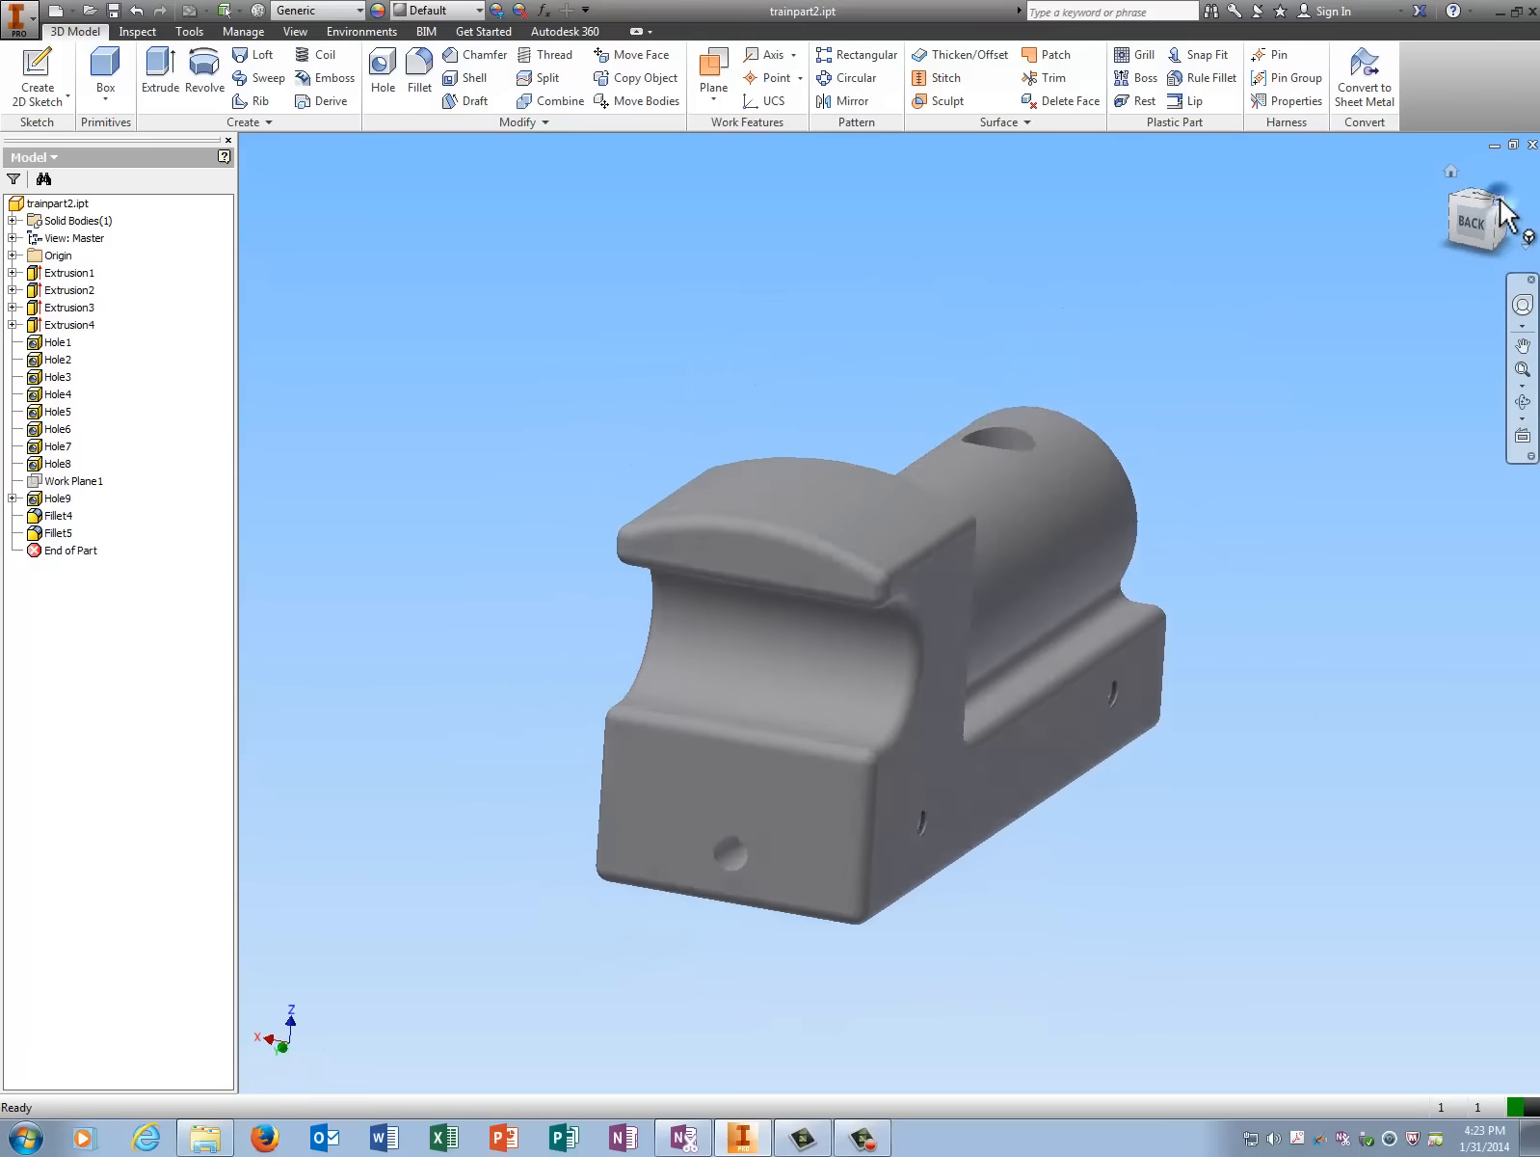
pyautogui.click(1452, 171)
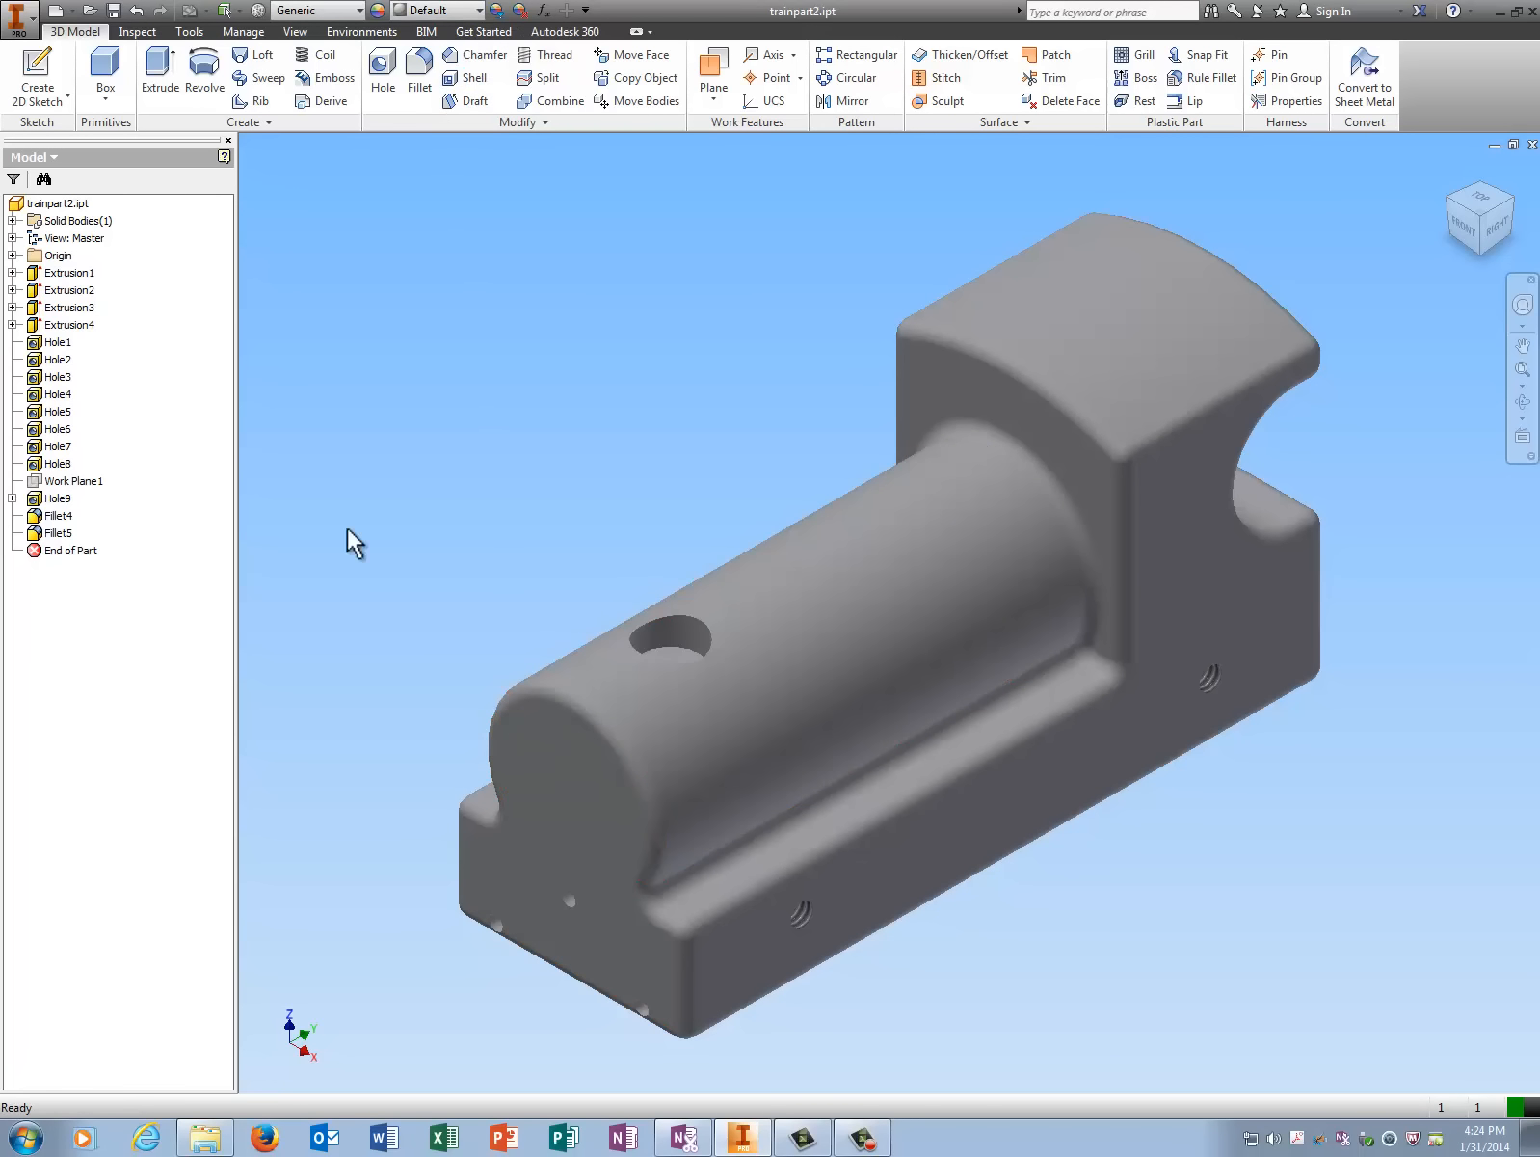
# Set the feature appearance of the main train body extrusion (Extrusion1) to Violet
pyautogui.rightClick(65, 276)
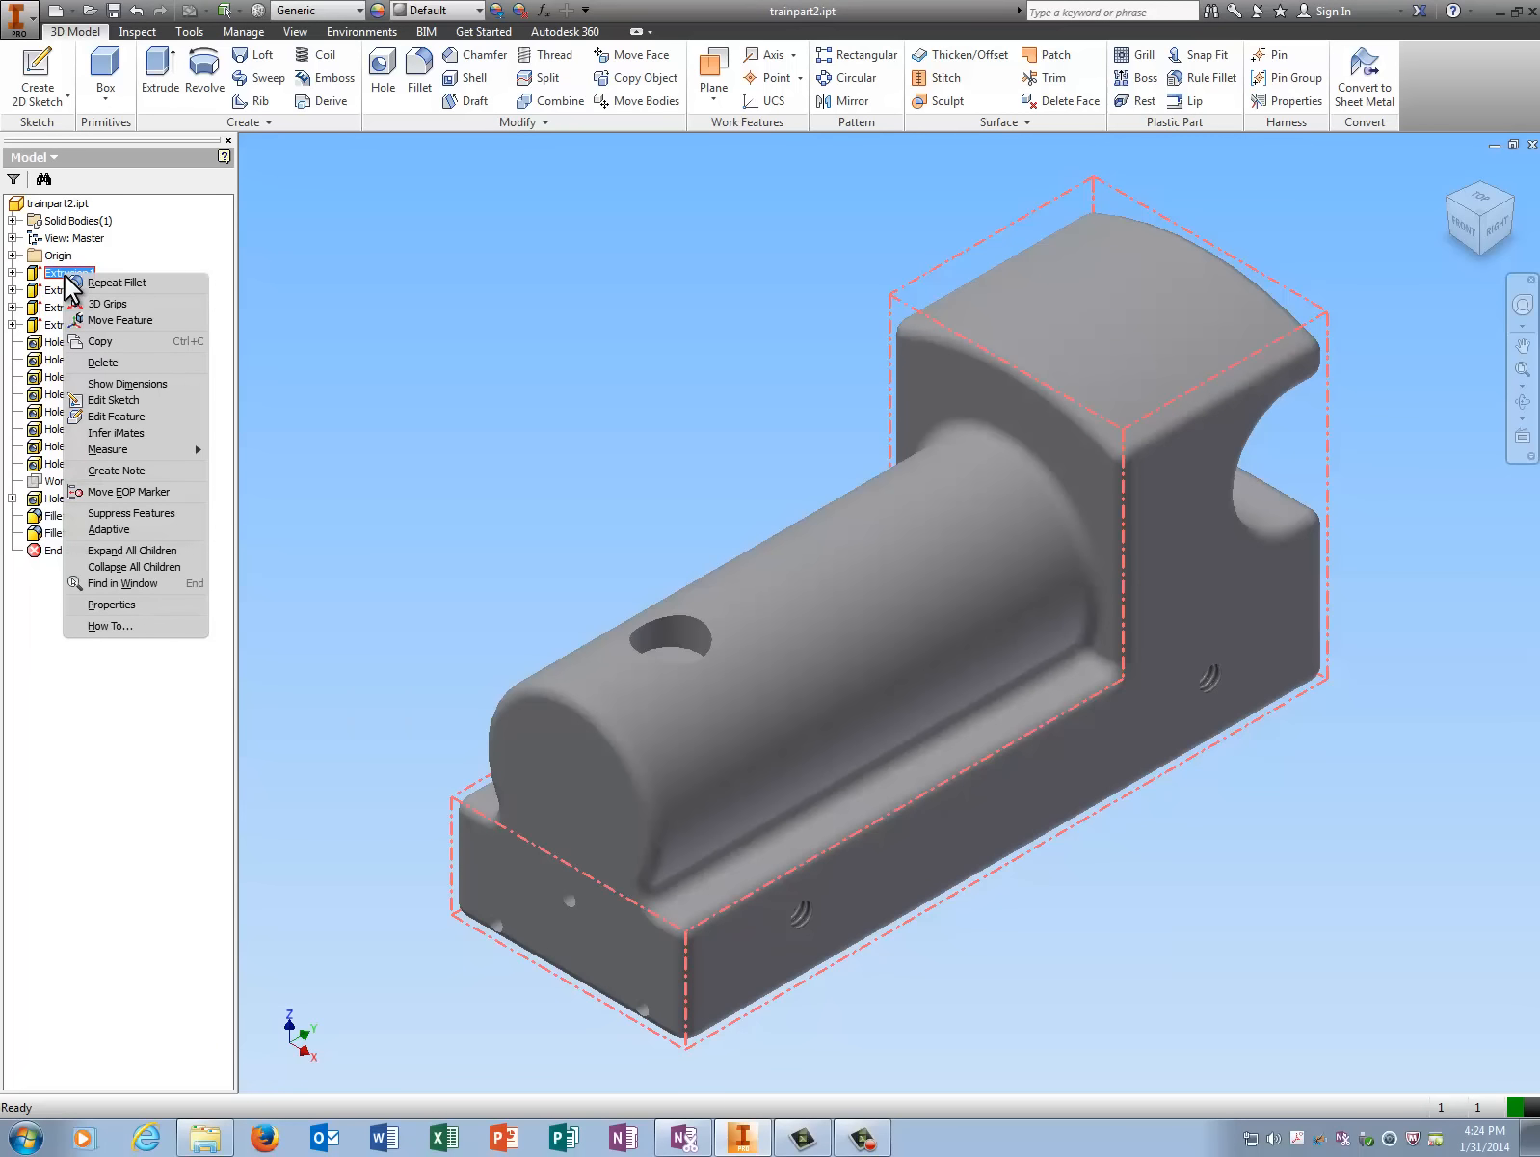
pyautogui.click(111, 604)
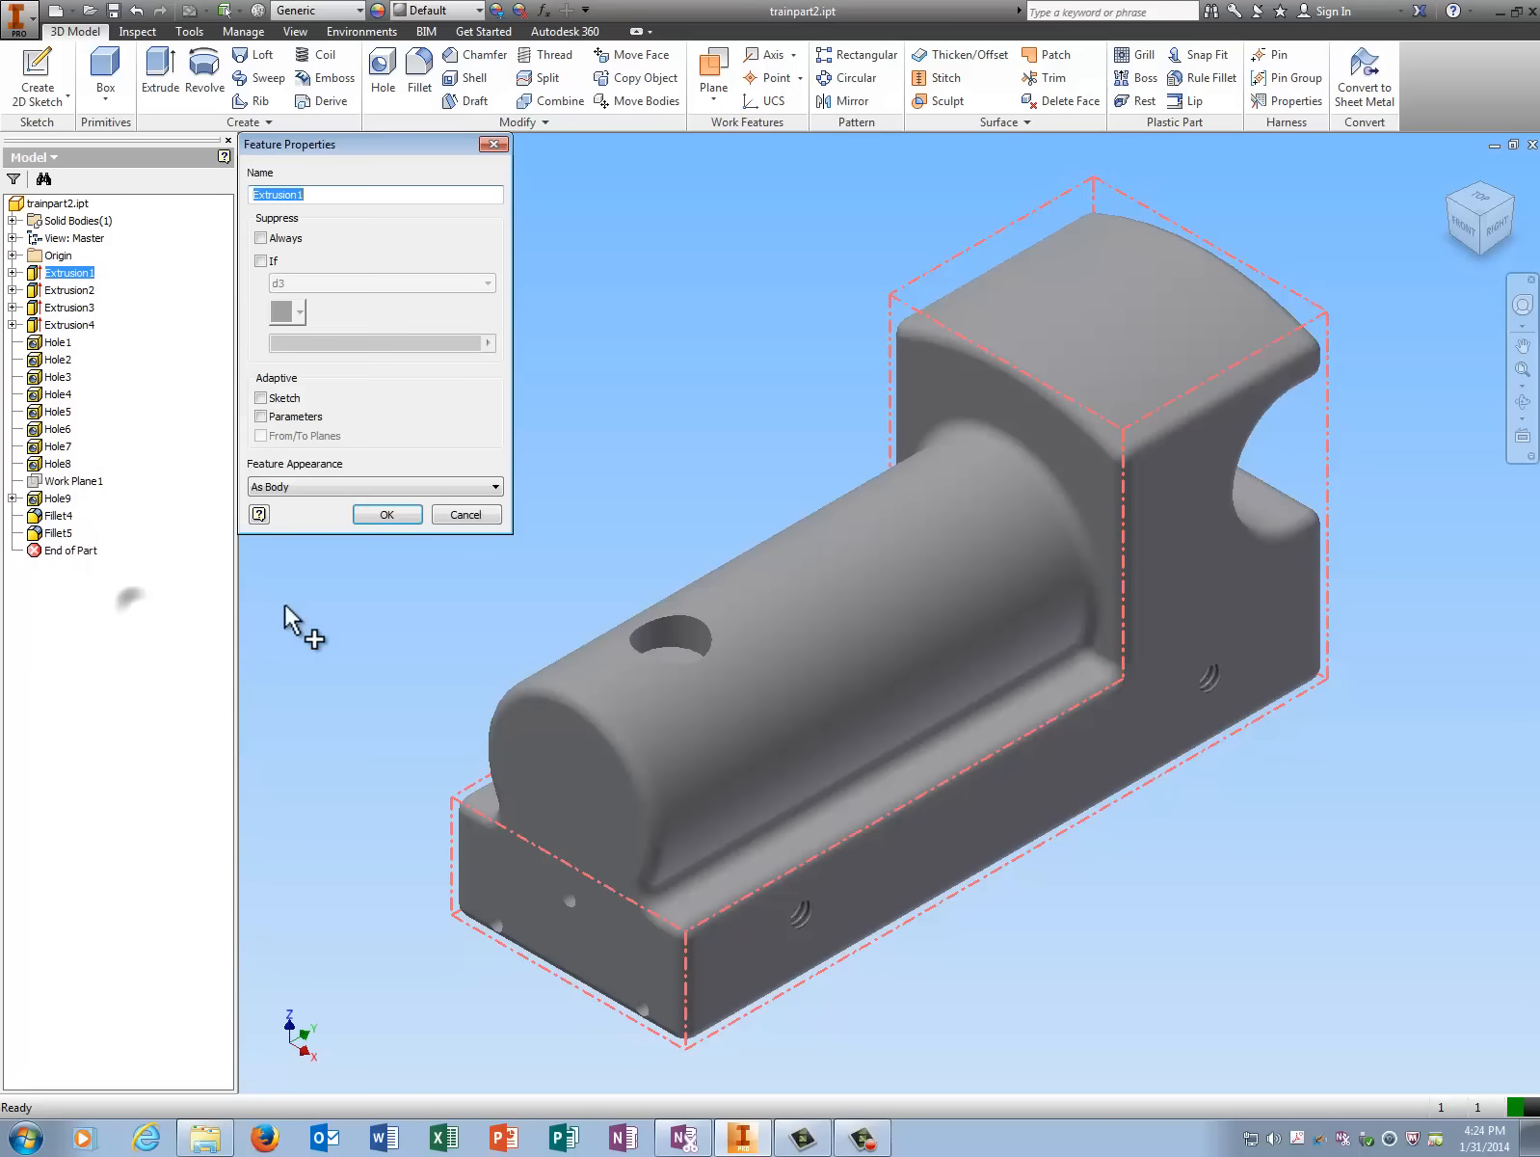
pyautogui.click(371, 487)
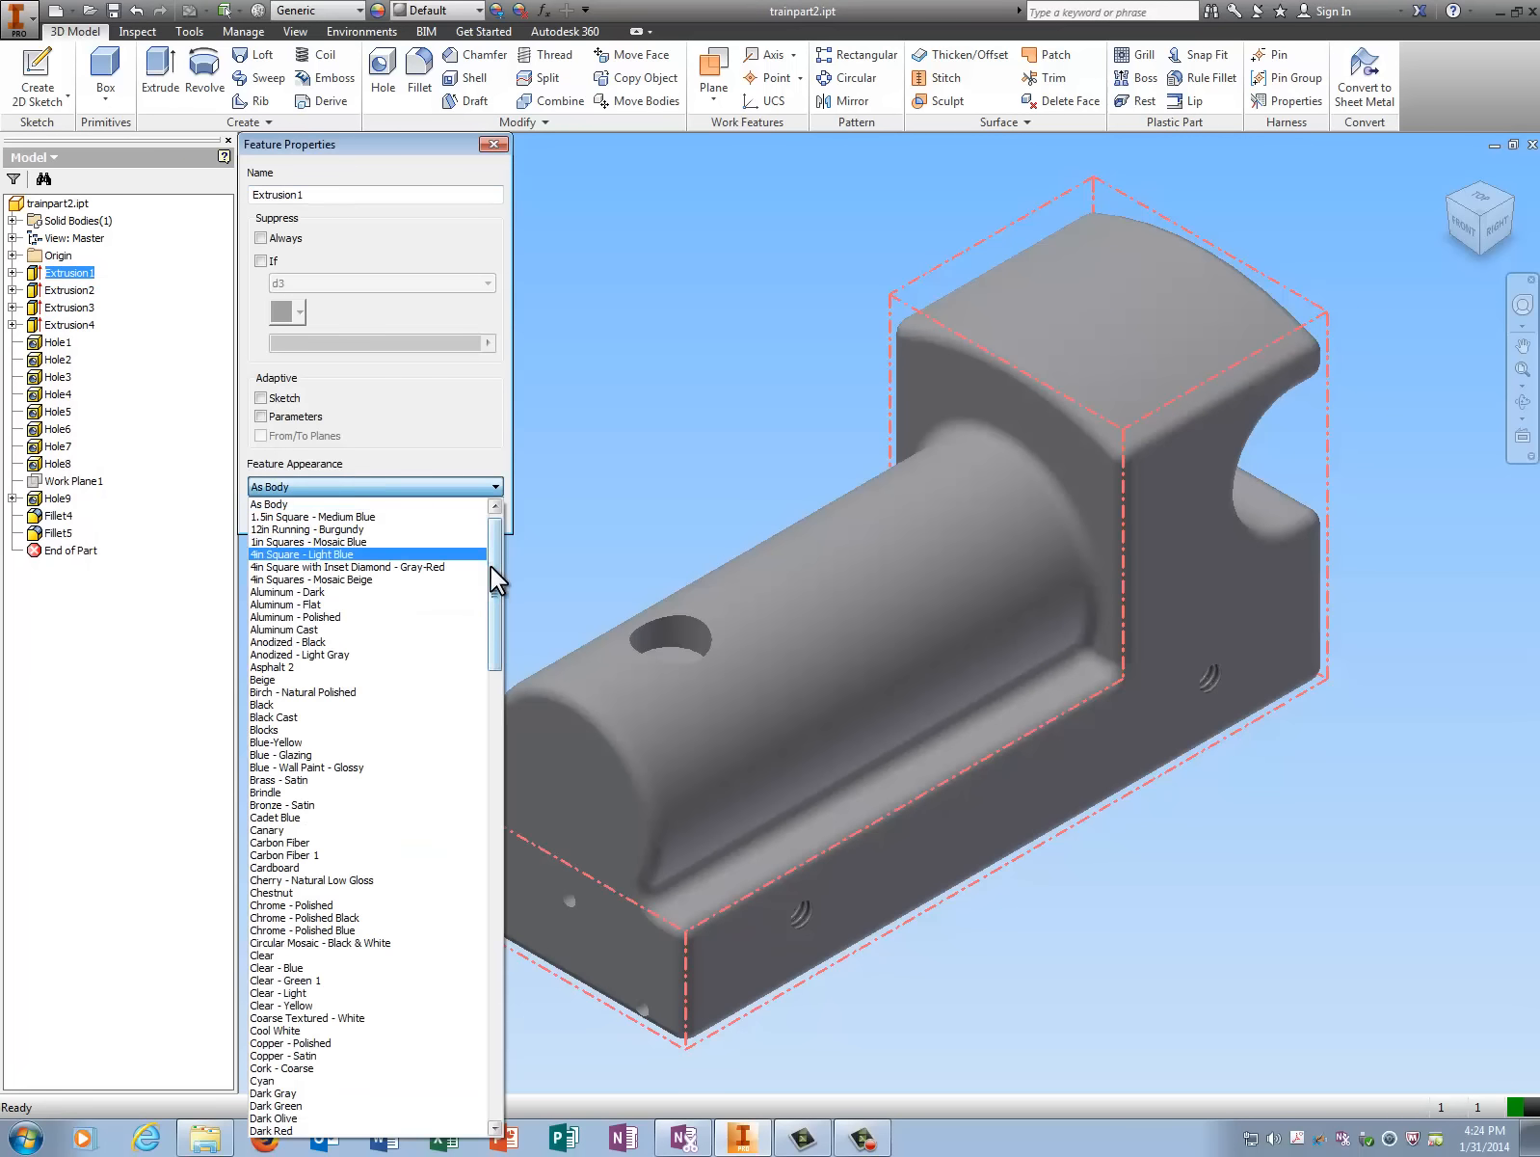
pyautogui.moveTo(495, 579); pyautogui.dragTo(468, 901)
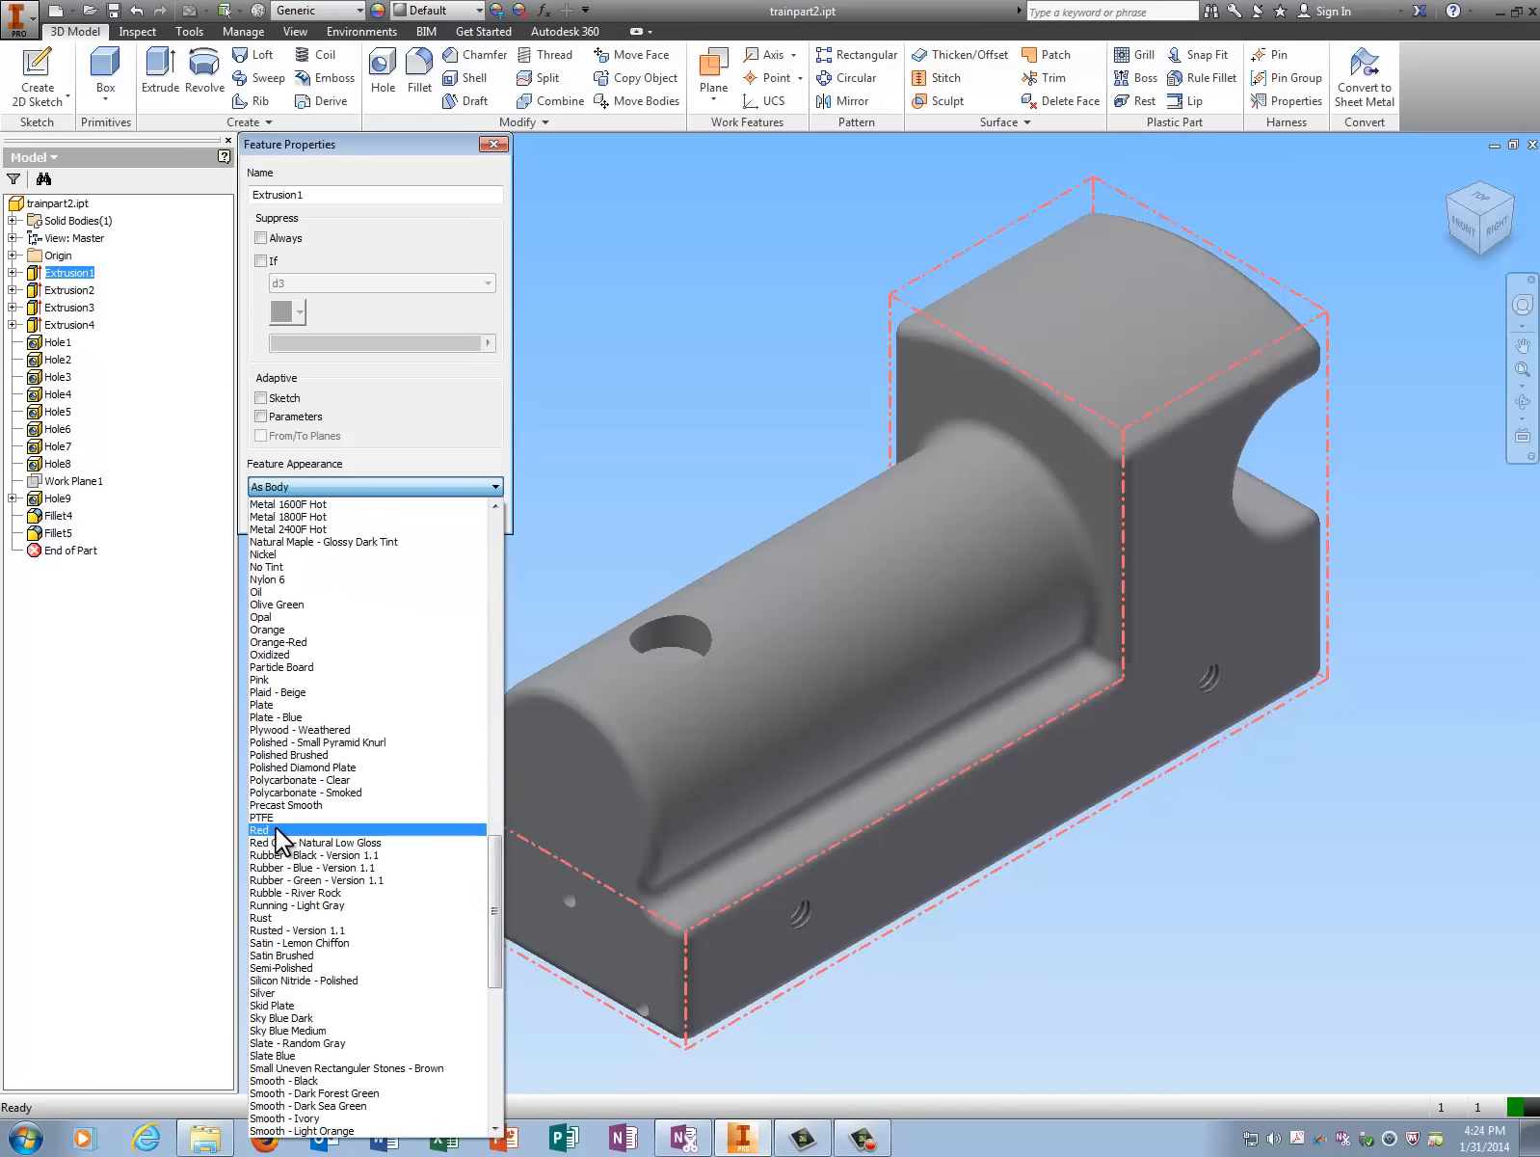
pyautogui.moveTo(492, 902); pyautogui.dragTo(481, 1073)
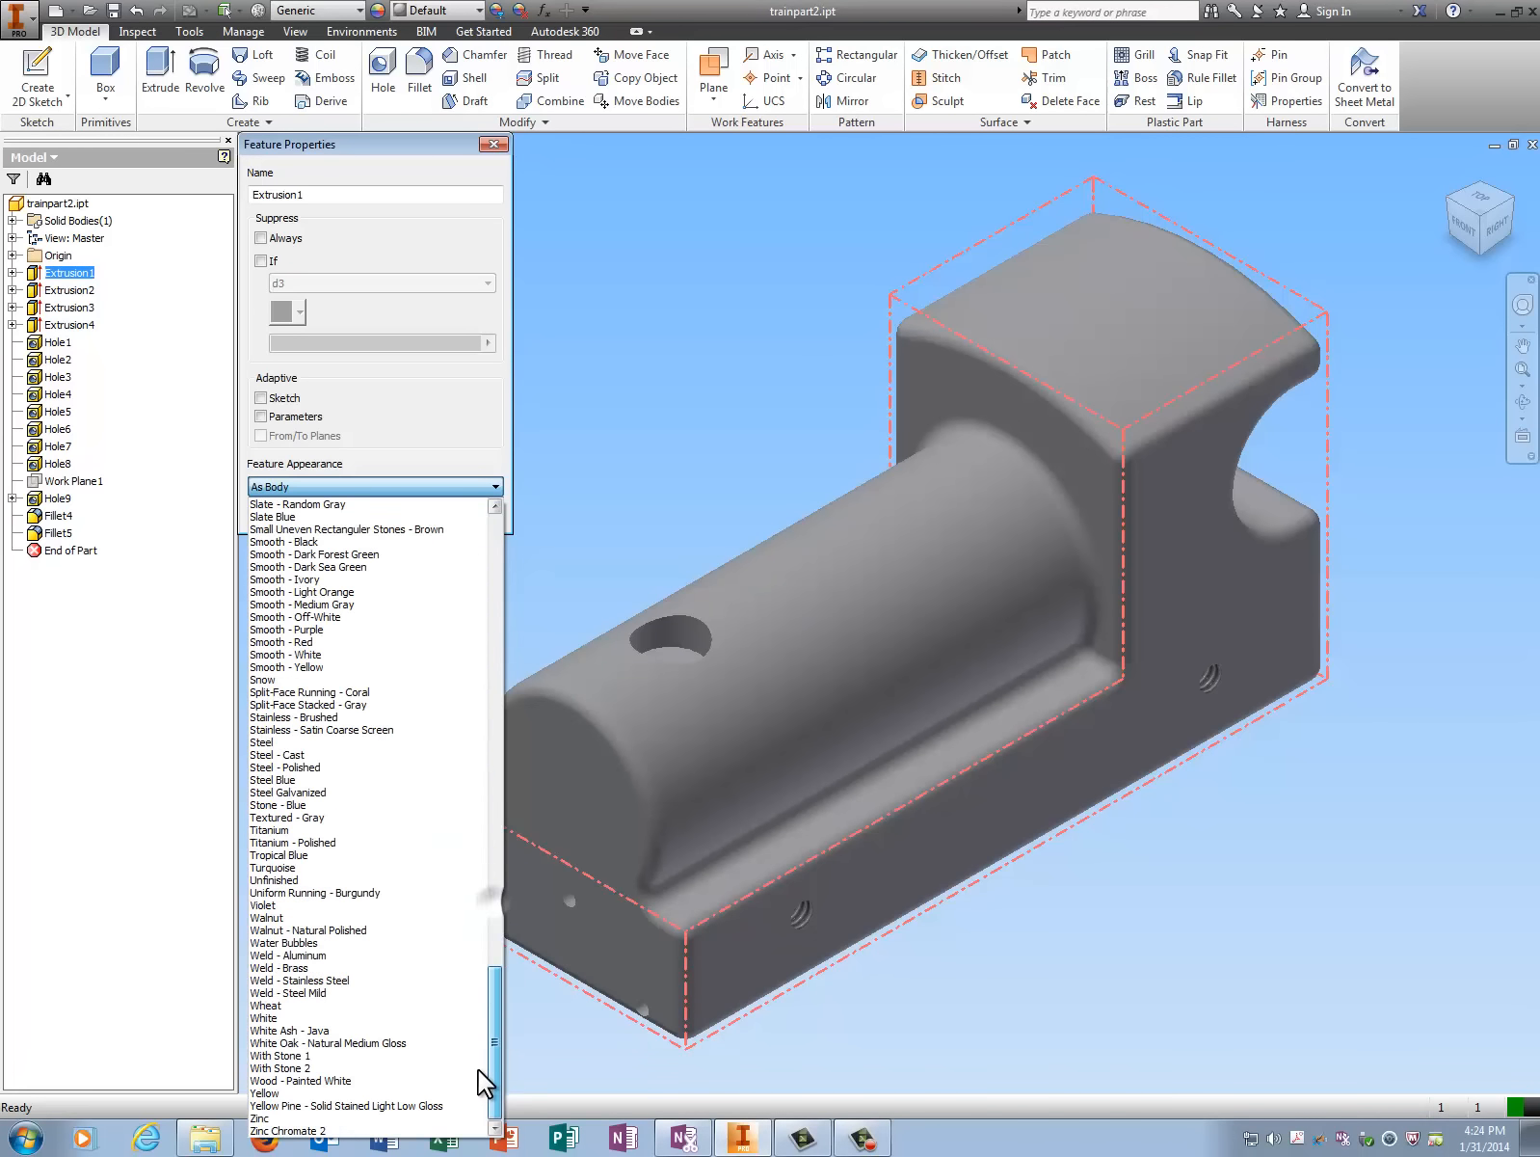
pyautogui.click(318, 905)
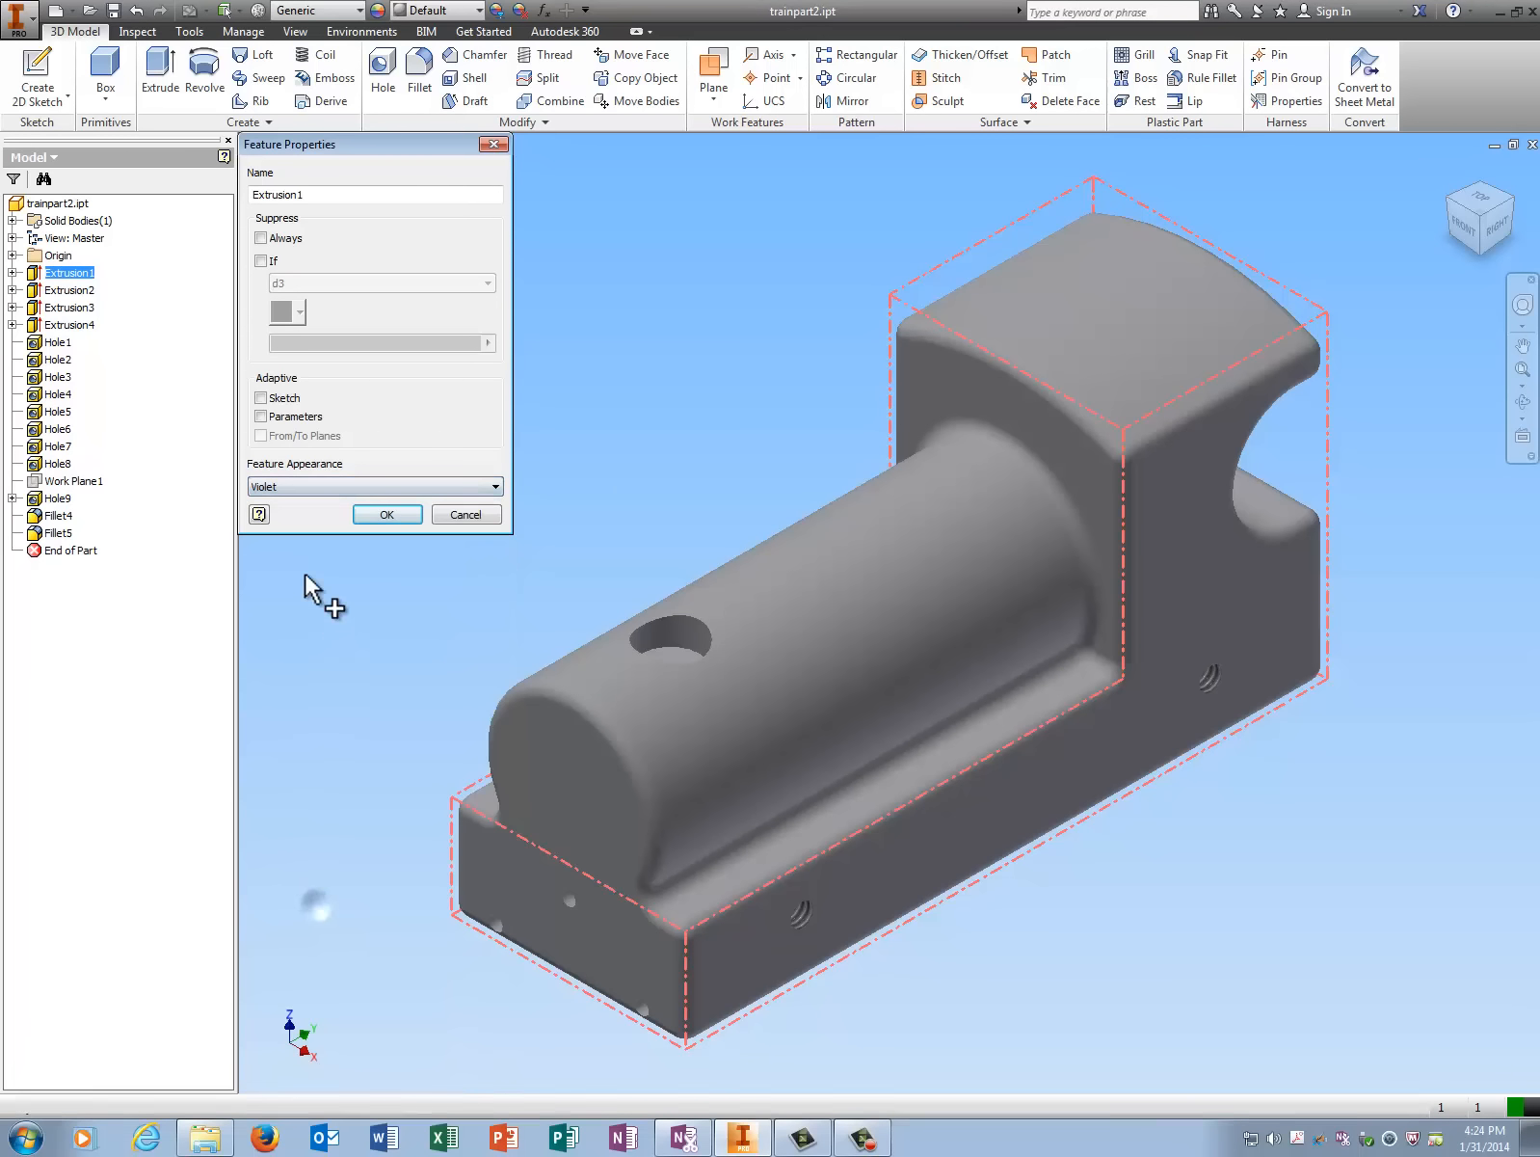
pyautogui.click(394, 514)
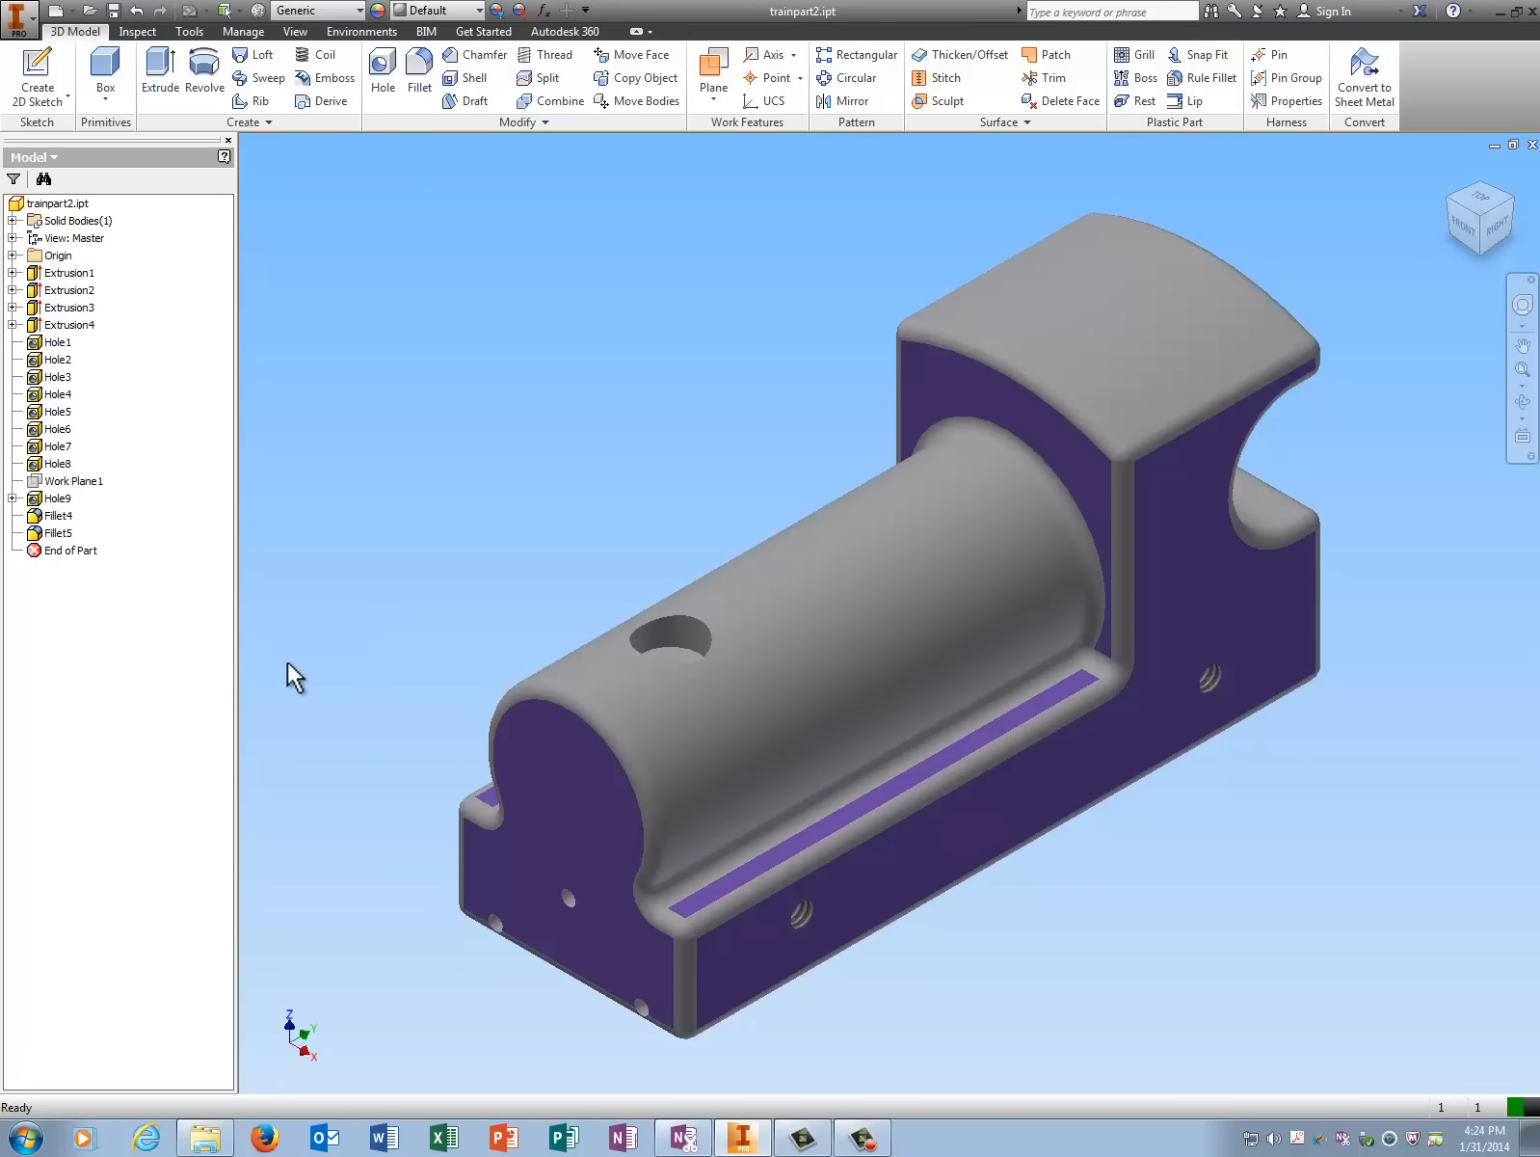
# Set the feature appearance of the cylindrical boiler extrusion (Extrusion2) to Orange
pyautogui.rightClick(50, 291)
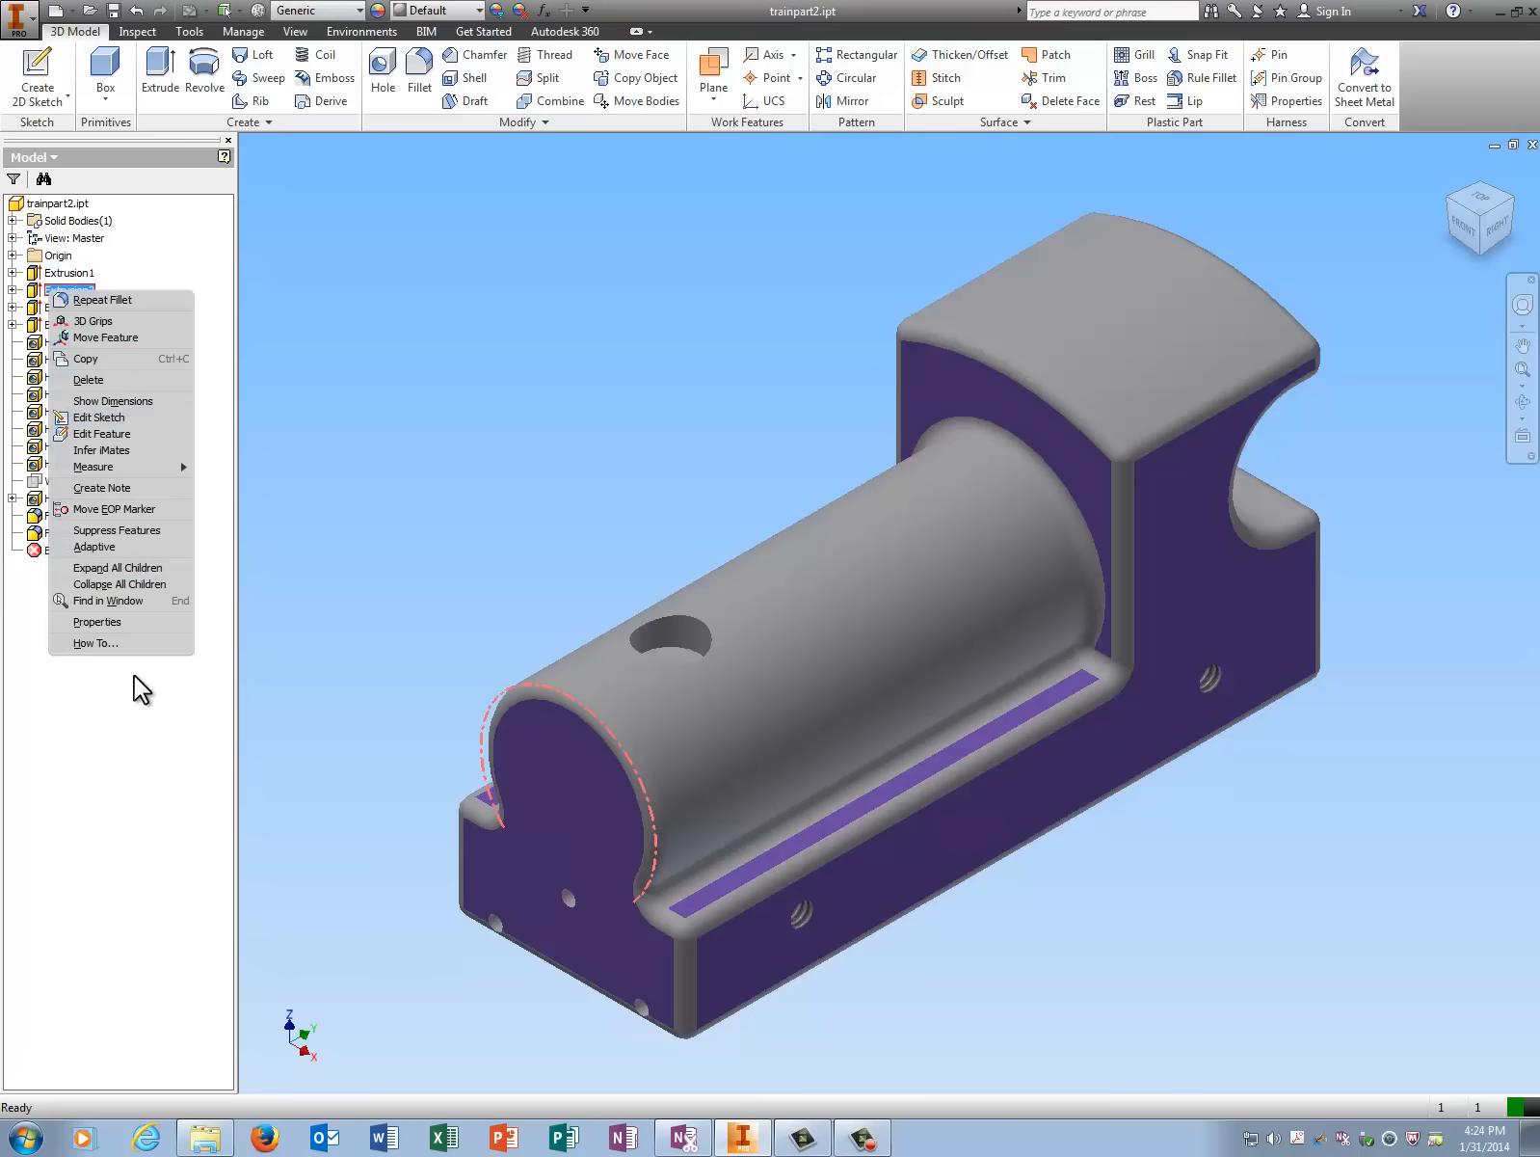
pyautogui.click(106, 622)
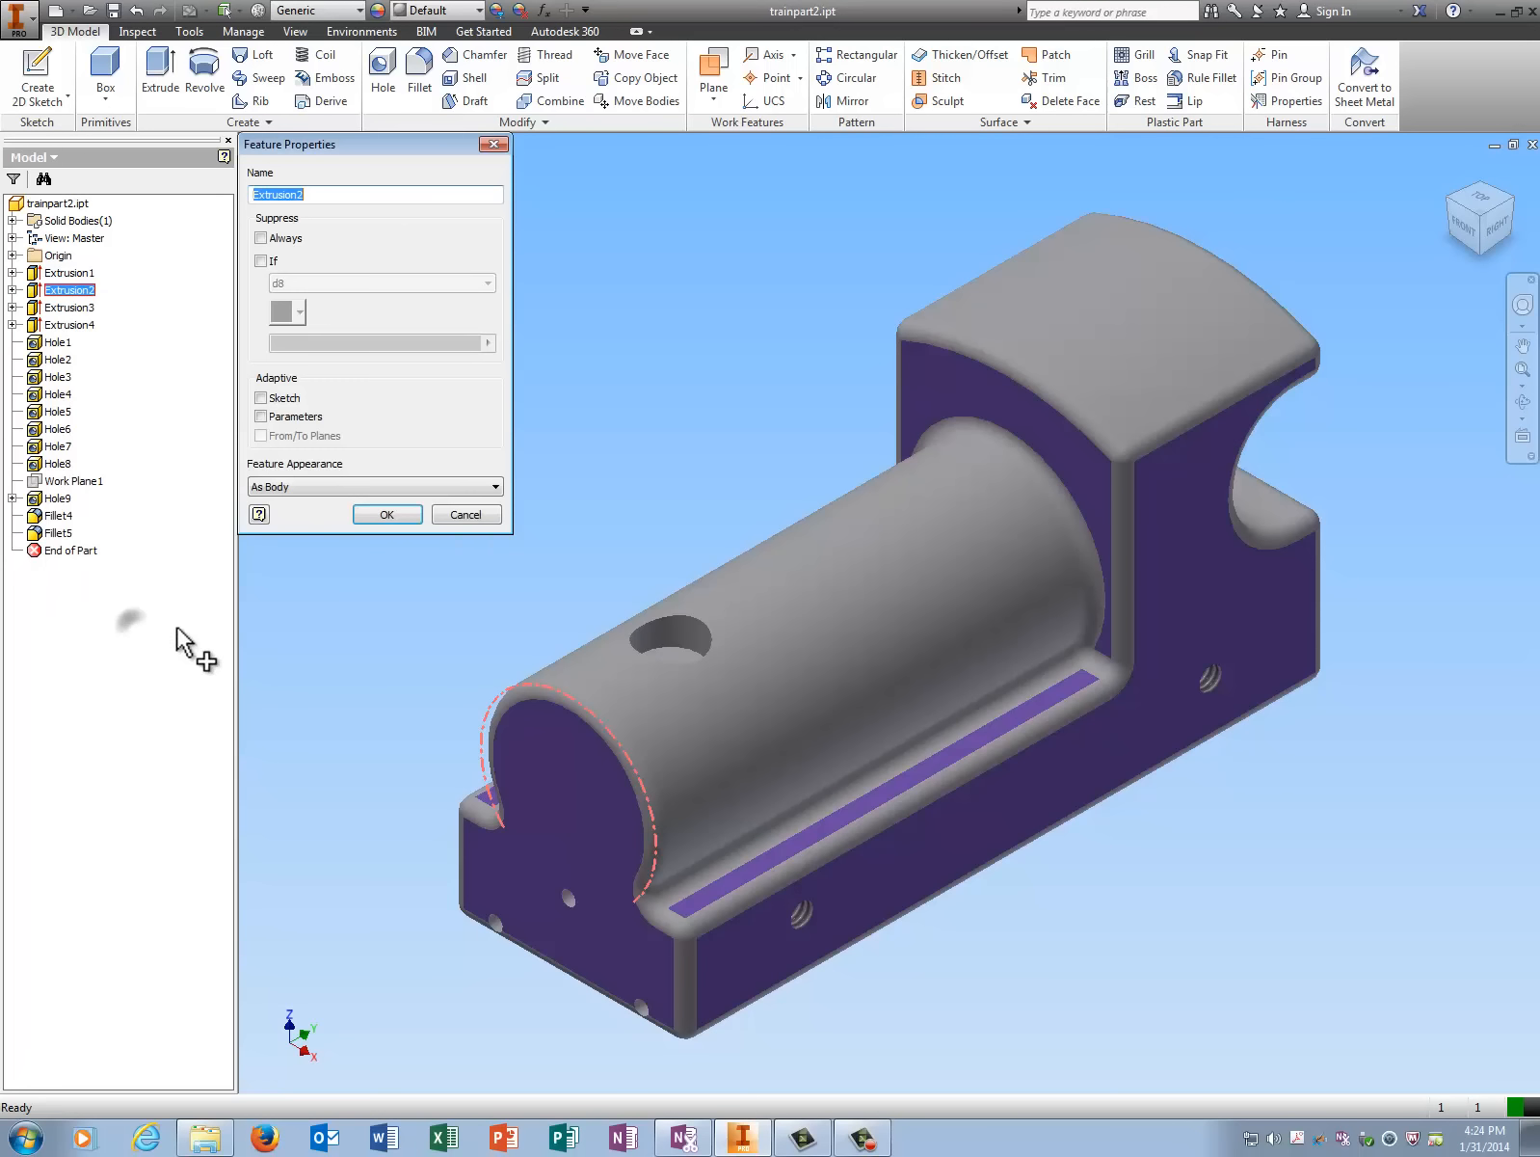
pyautogui.click(453, 487)
pyautogui.moveTo(499, 543); pyautogui.dragTo(429, 983)
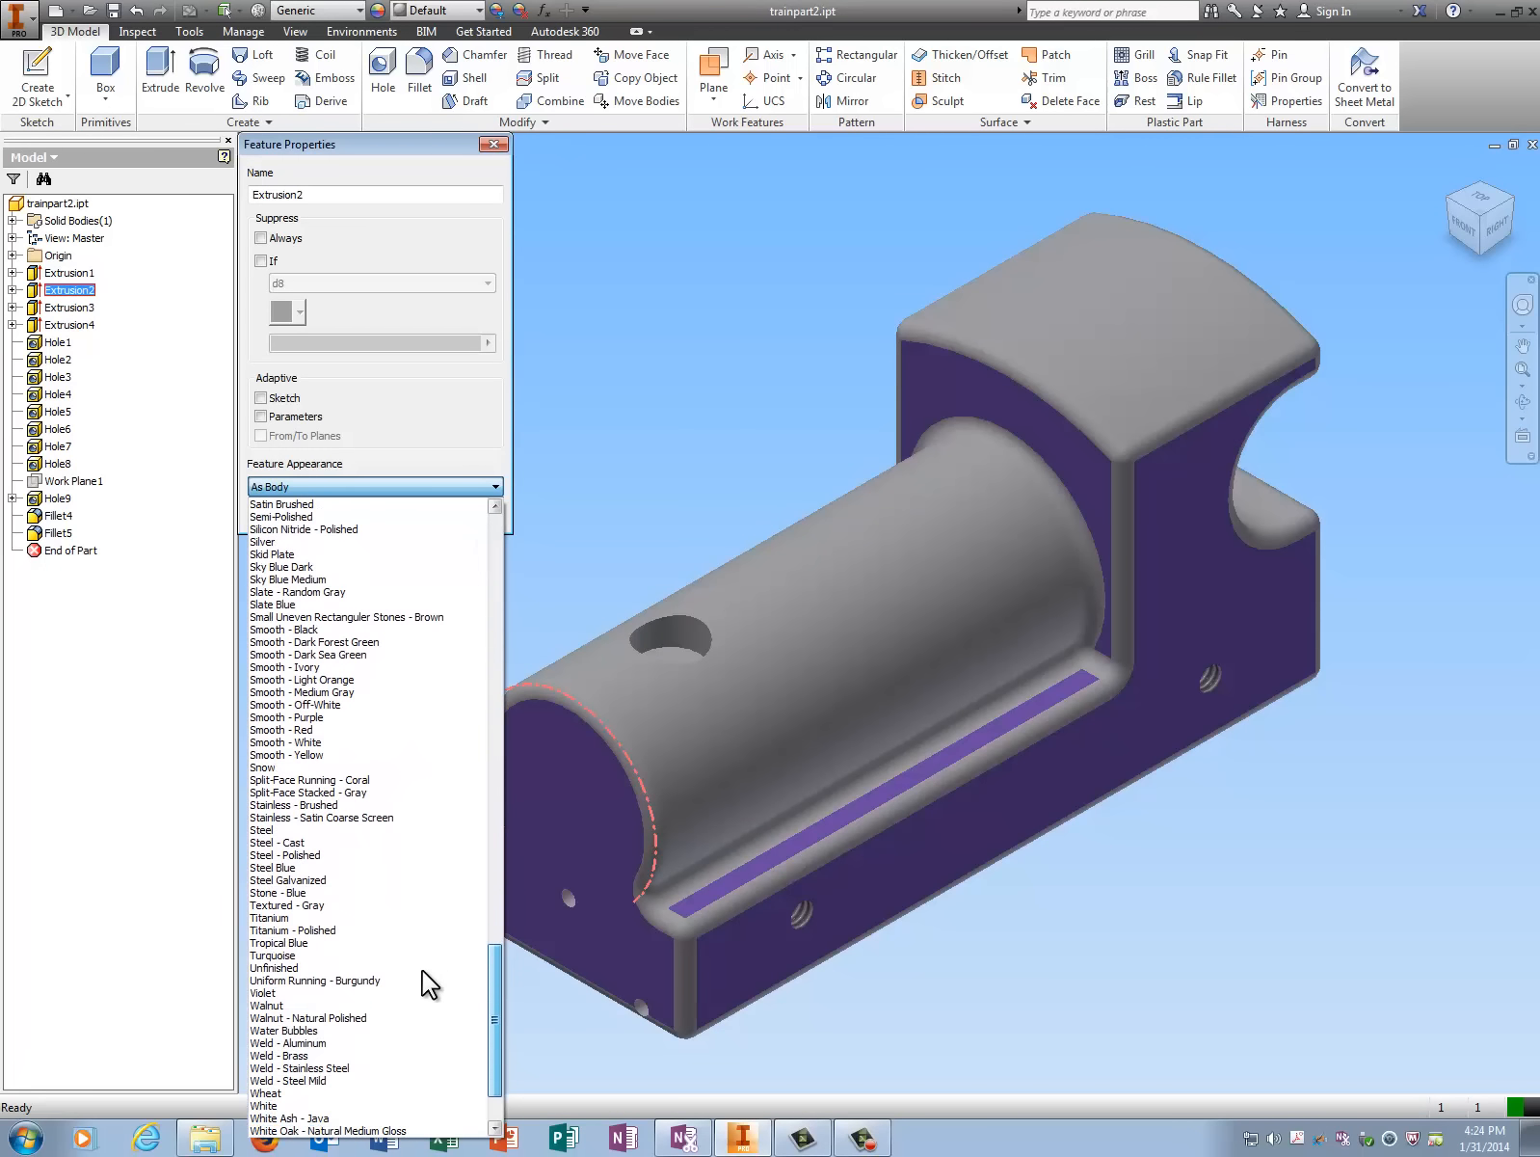
pyautogui.scroll(12, 429, 984)
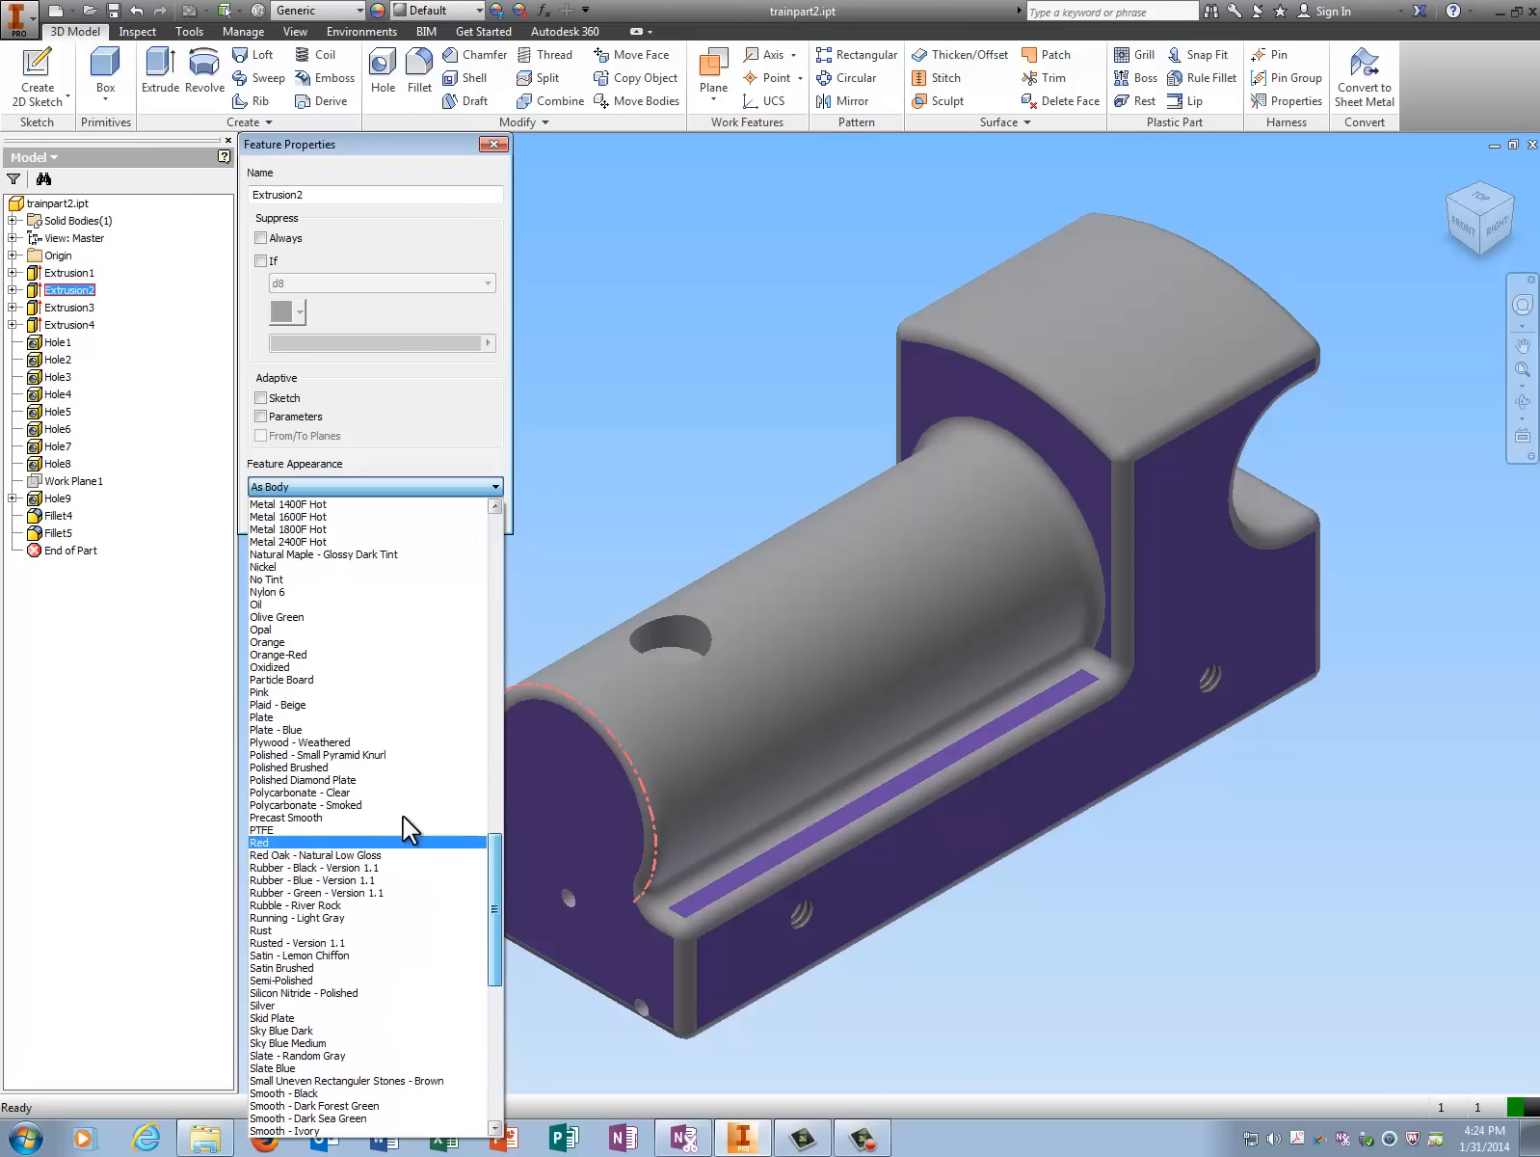
pyautogui.click(313, 641)
pyautogui.click(391, 513)
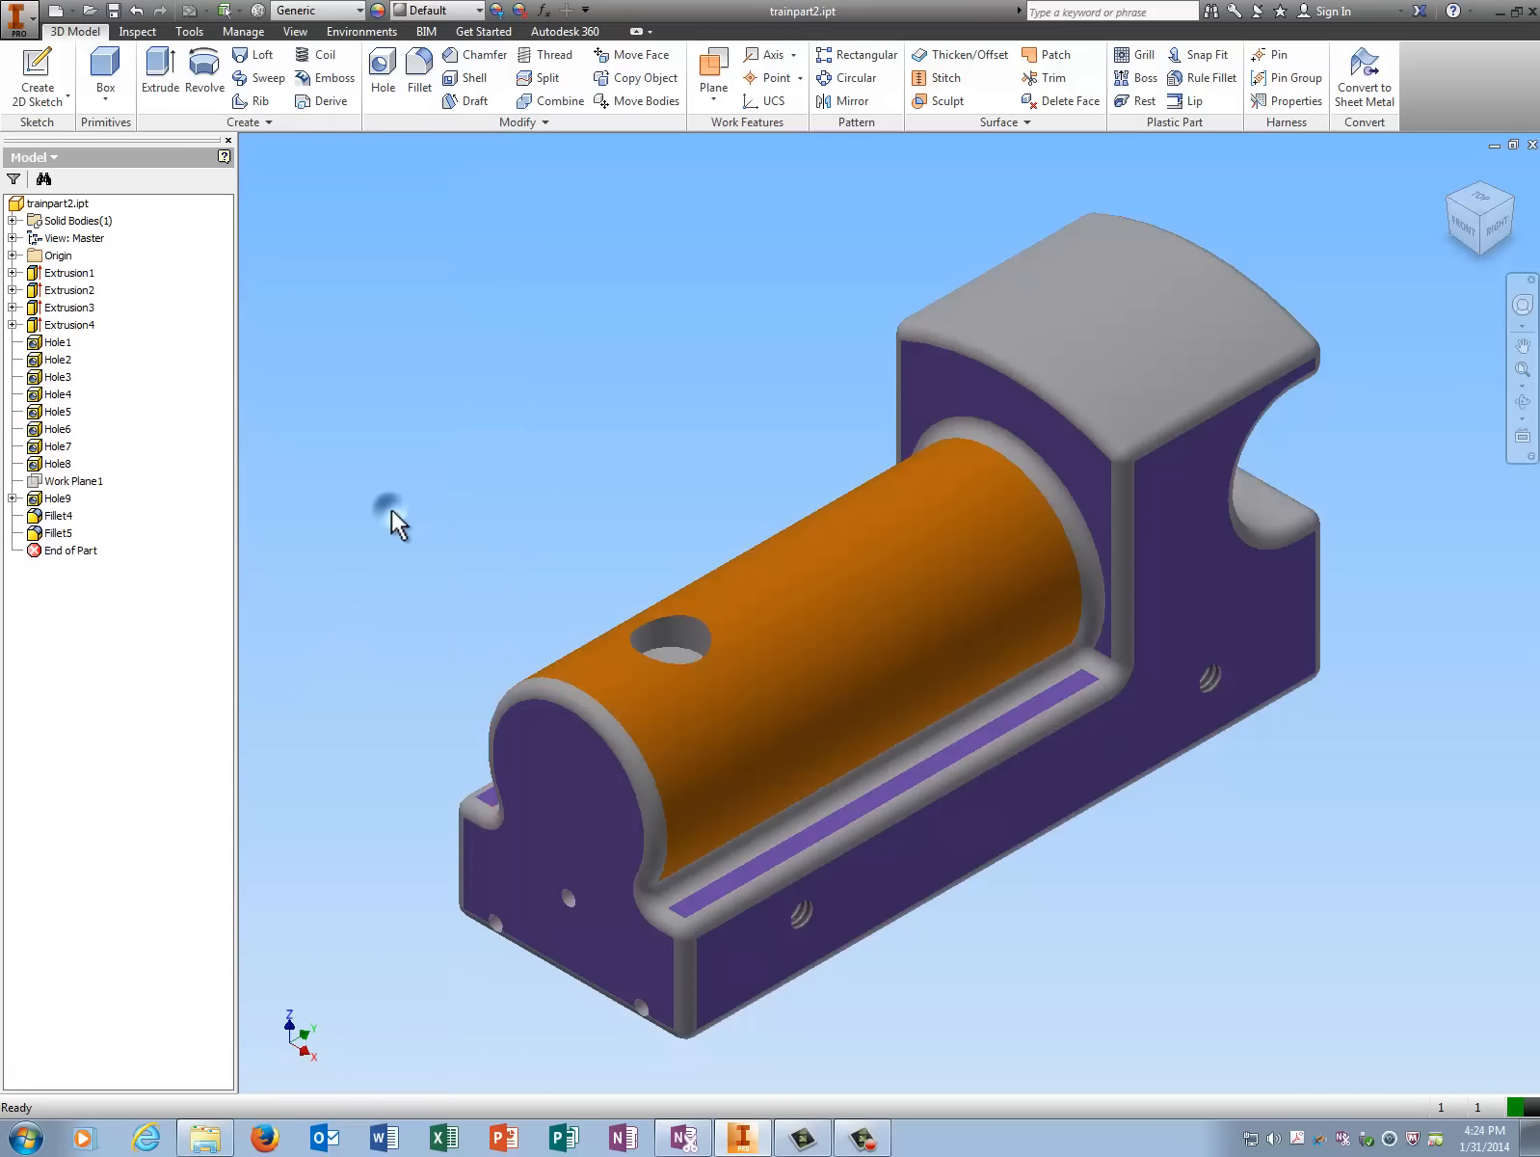
# Set the feature appearance of the smokestack hole on top of the boiler (Hole9) to Black
pyautogui.rightClick(55, 501)
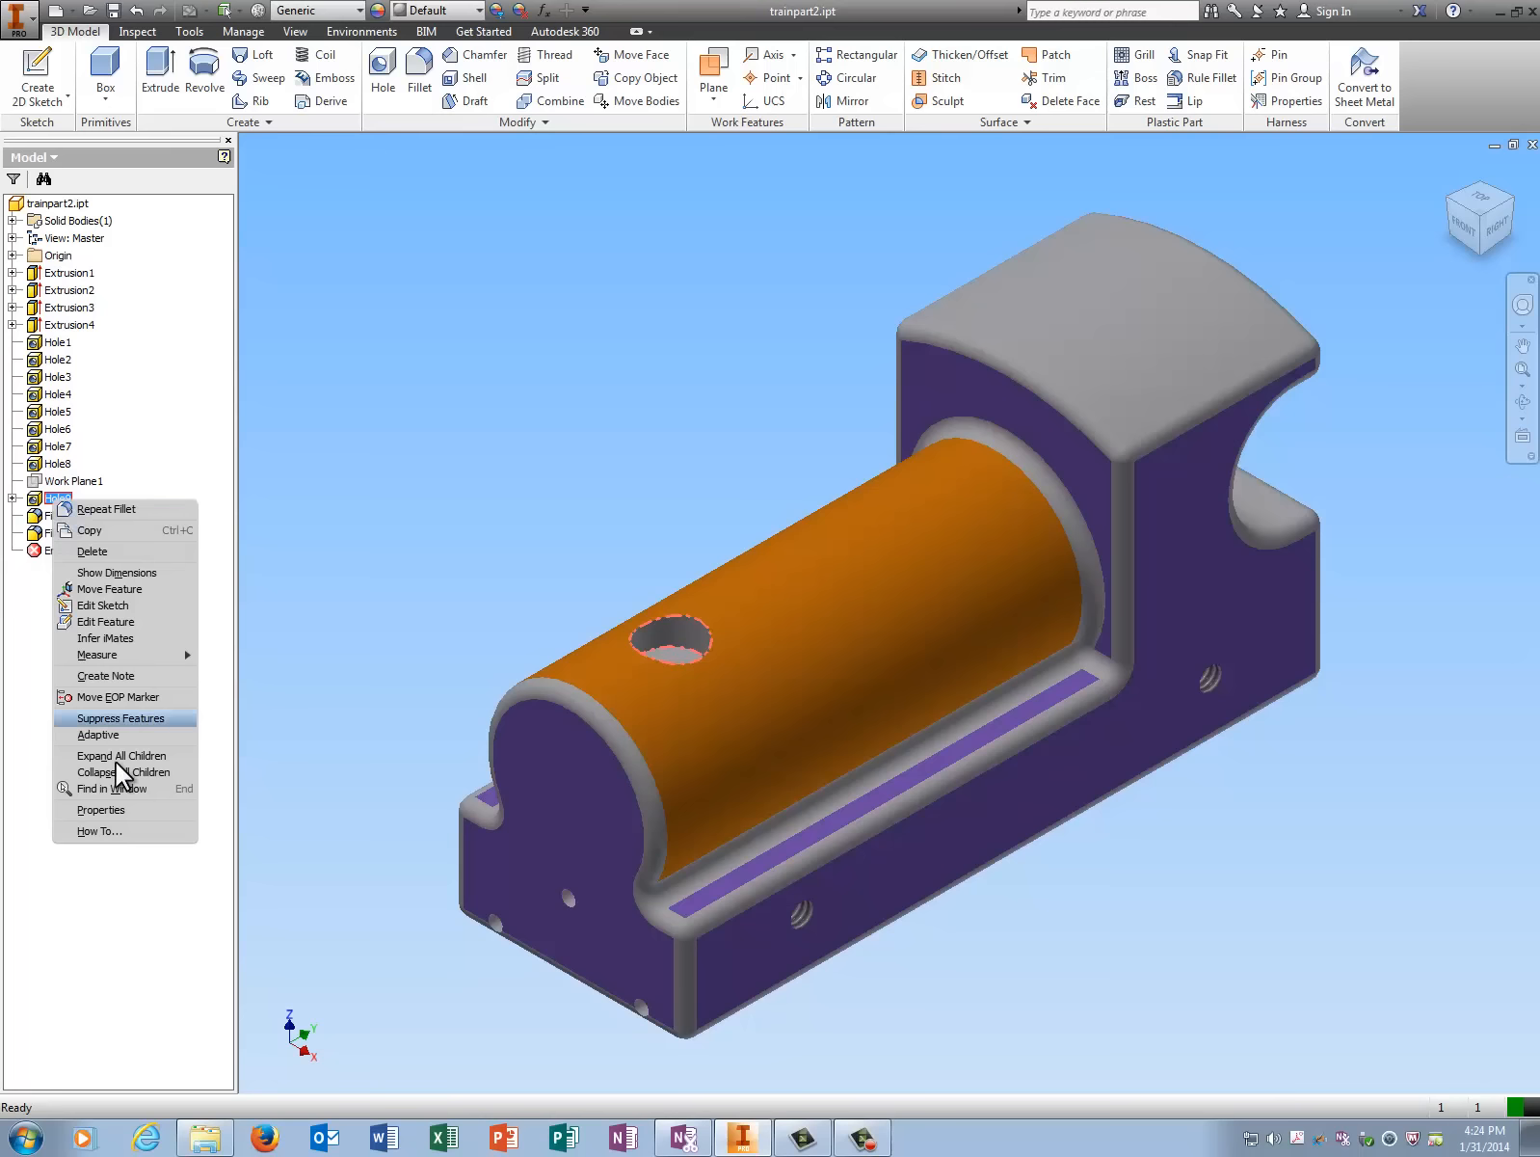
pyautogui.click(107, 802)
pyautogui.click(349, 525)
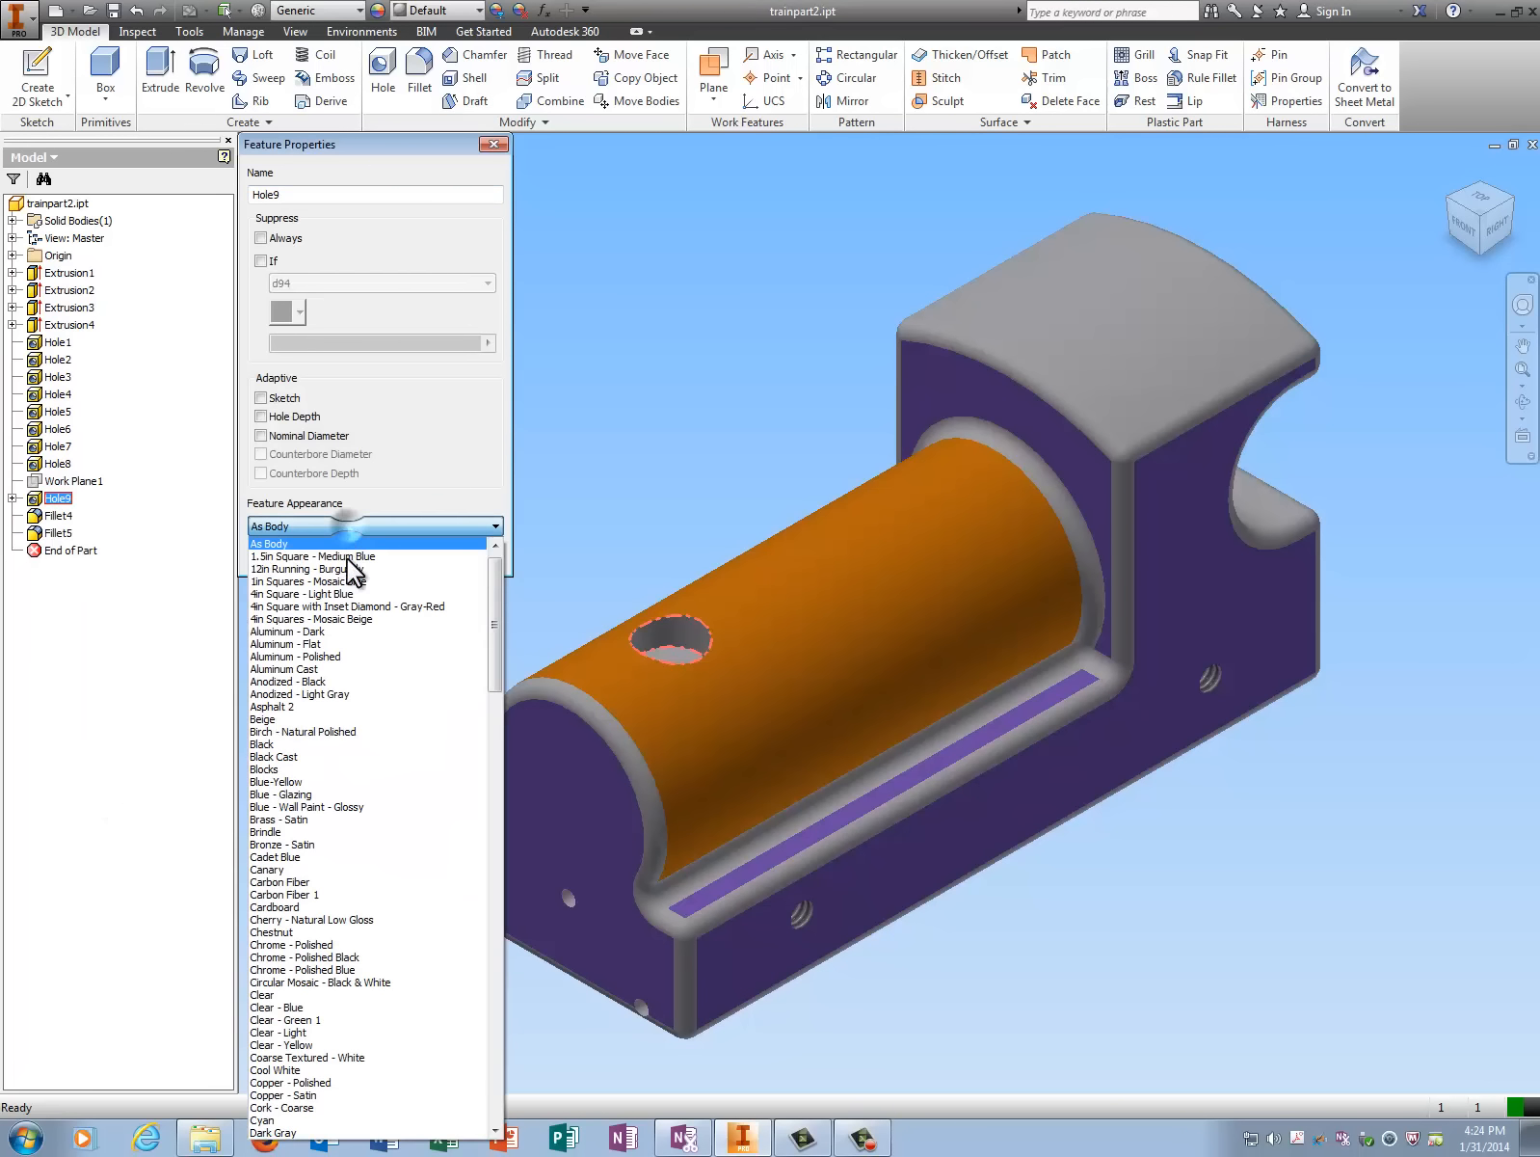
pyautogui.click(328, 744)
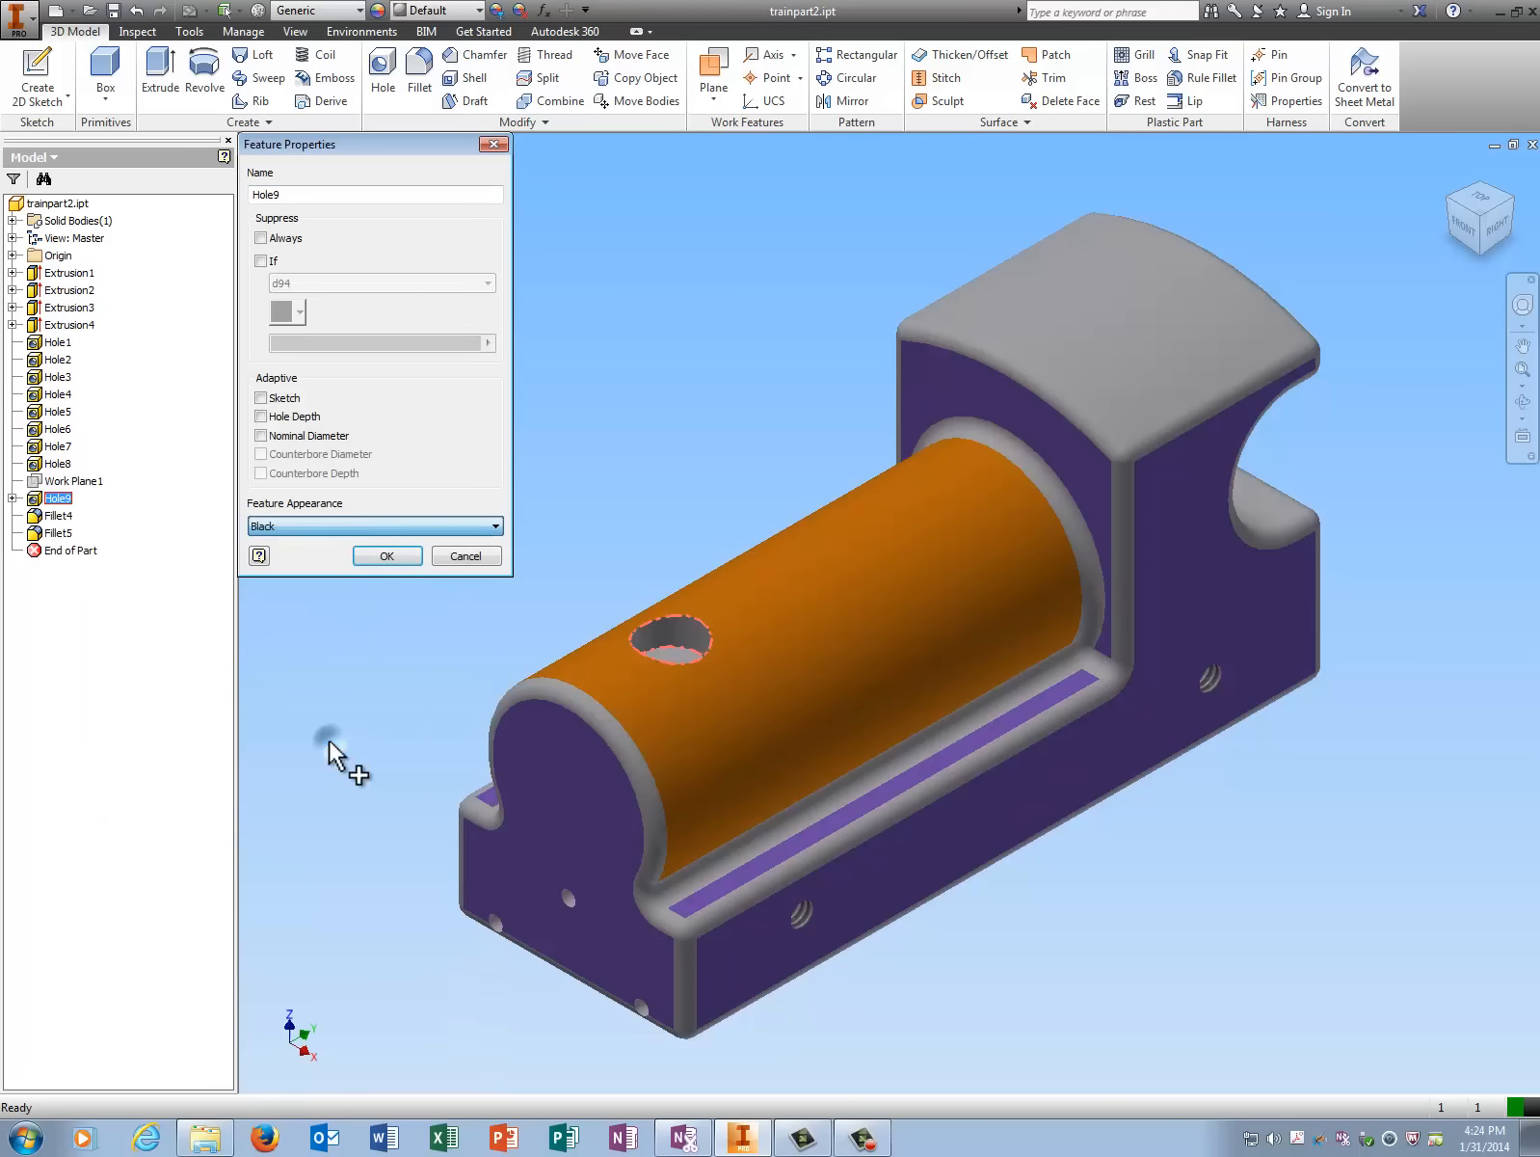
pyautogui.click(386, 557)
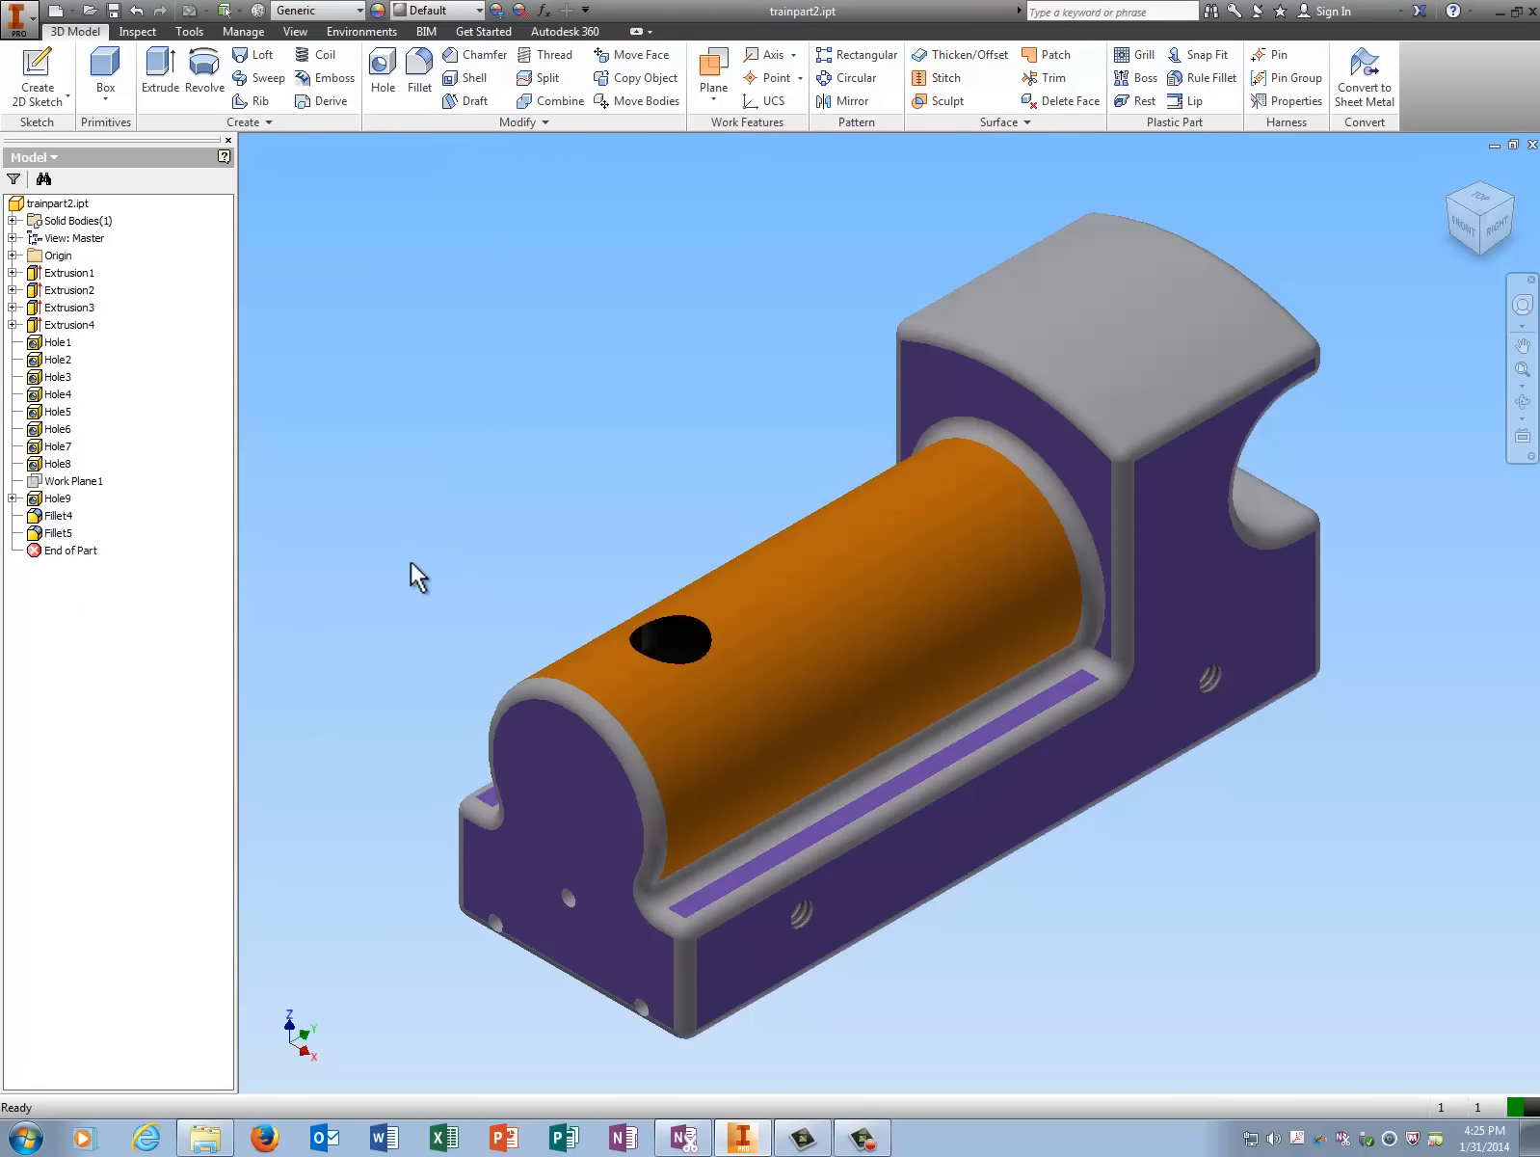
# Set the feature appearance of the curved cab roof extrusion (Extrusion4) to Violet
pyautogui.rightClick(76, 328)
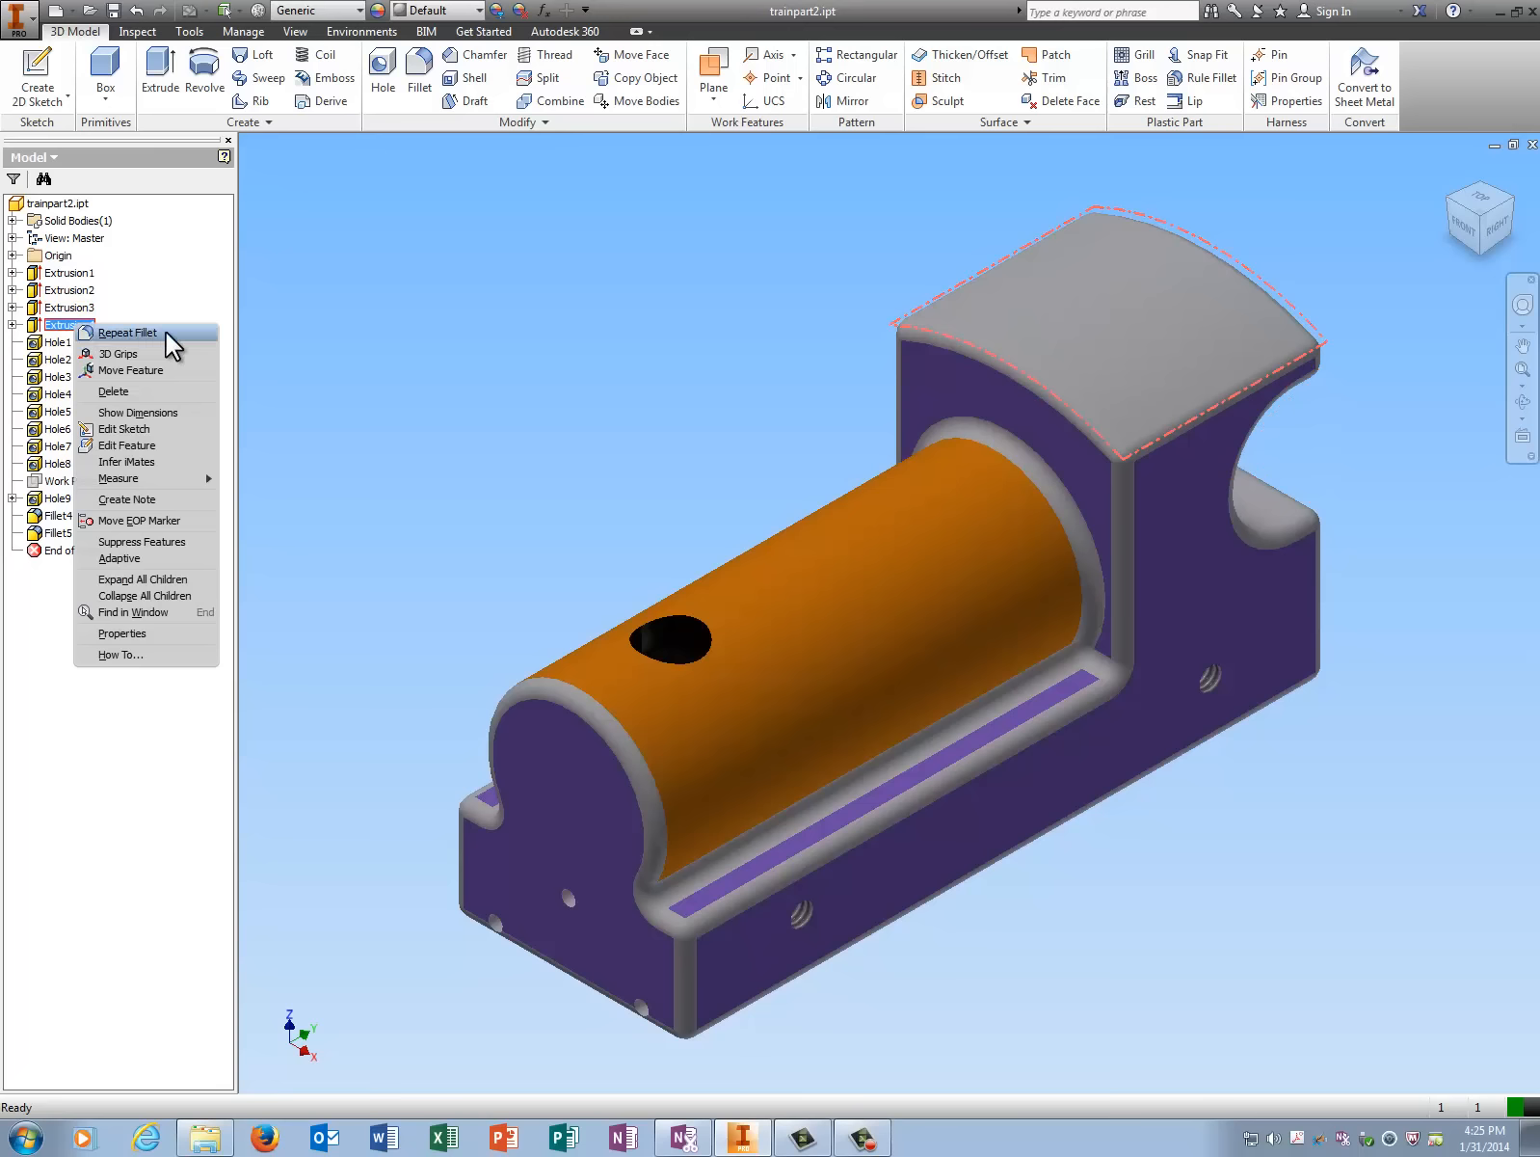
pyautogui.click(172, 634)
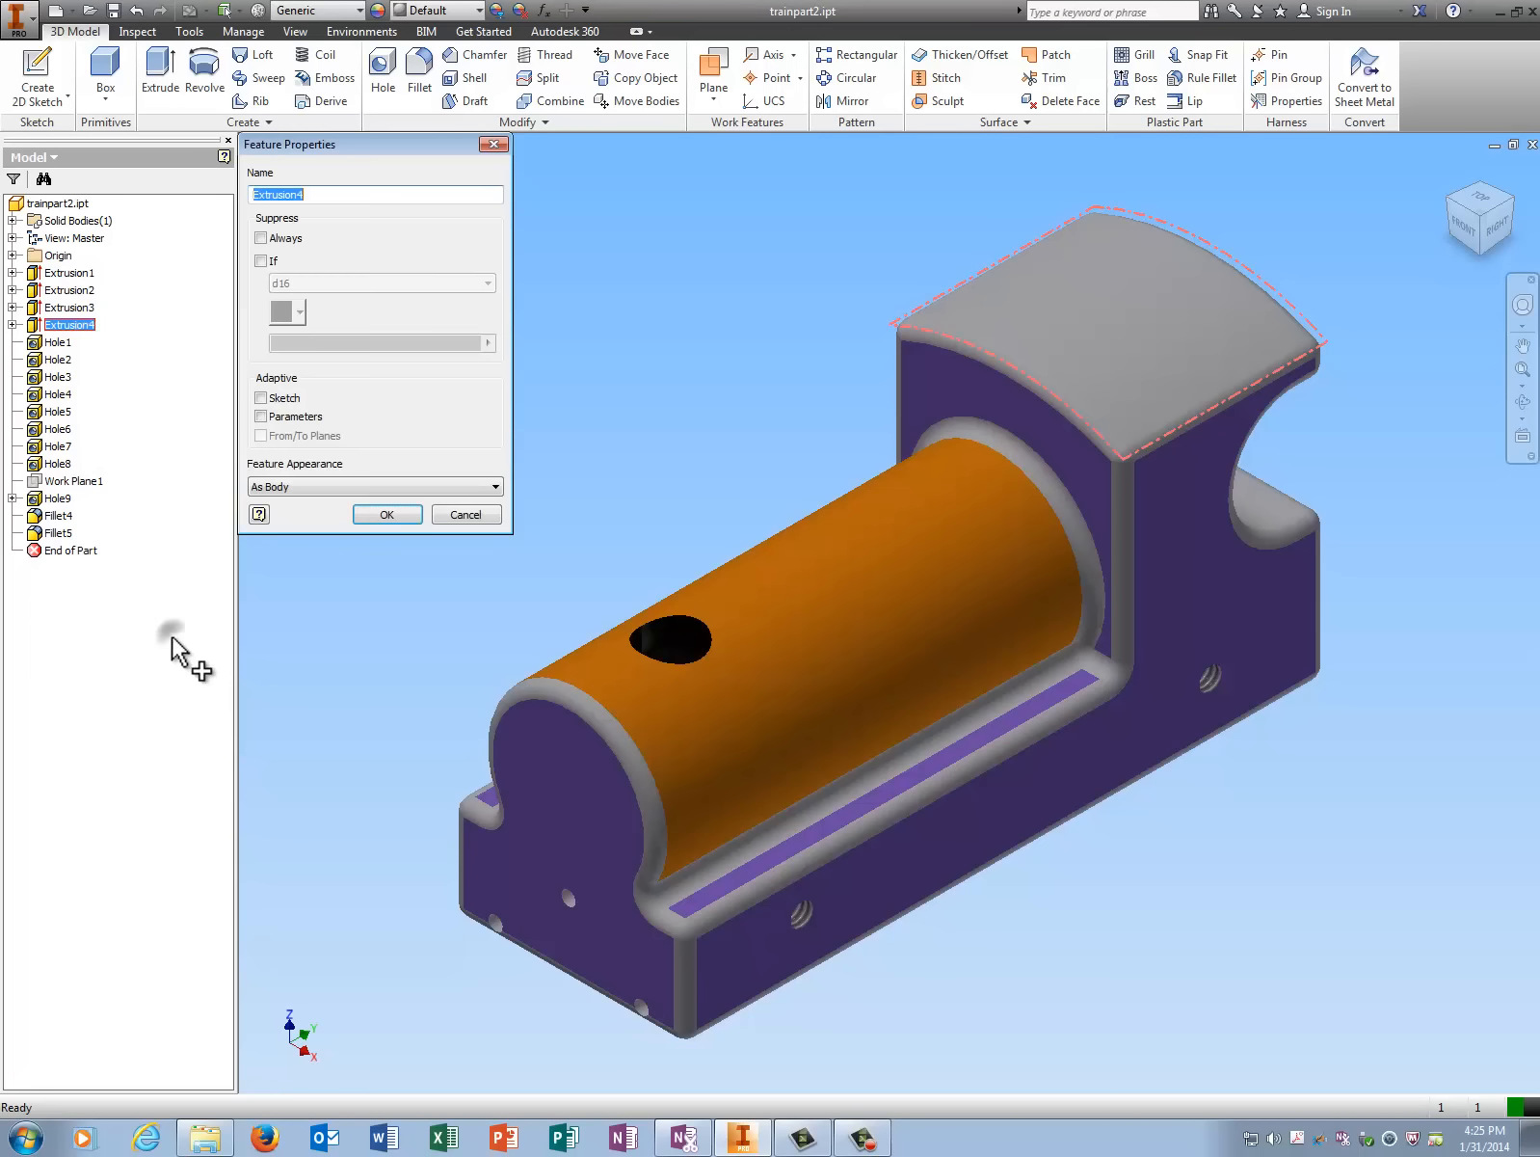
pyautogui.click(465, 487)
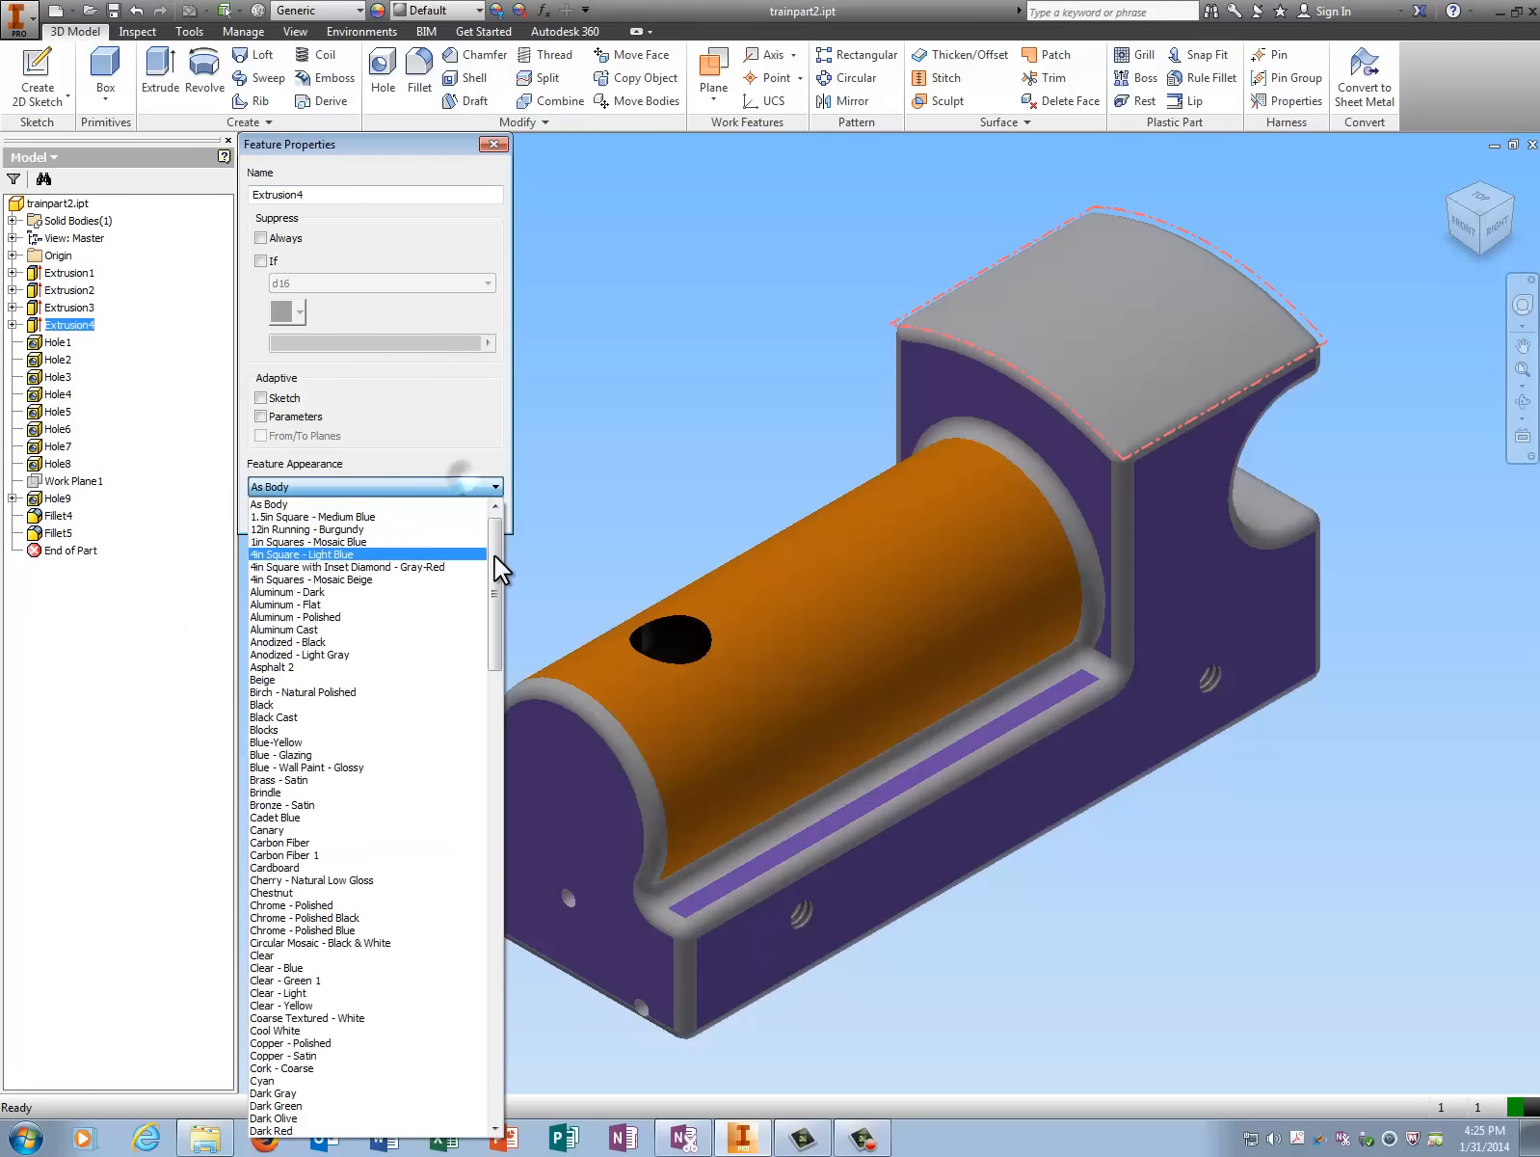
pyautogui.moveTo(498, 568); pyautogui.dragTo(462, 1009)
pyautogui.click(318, 980)
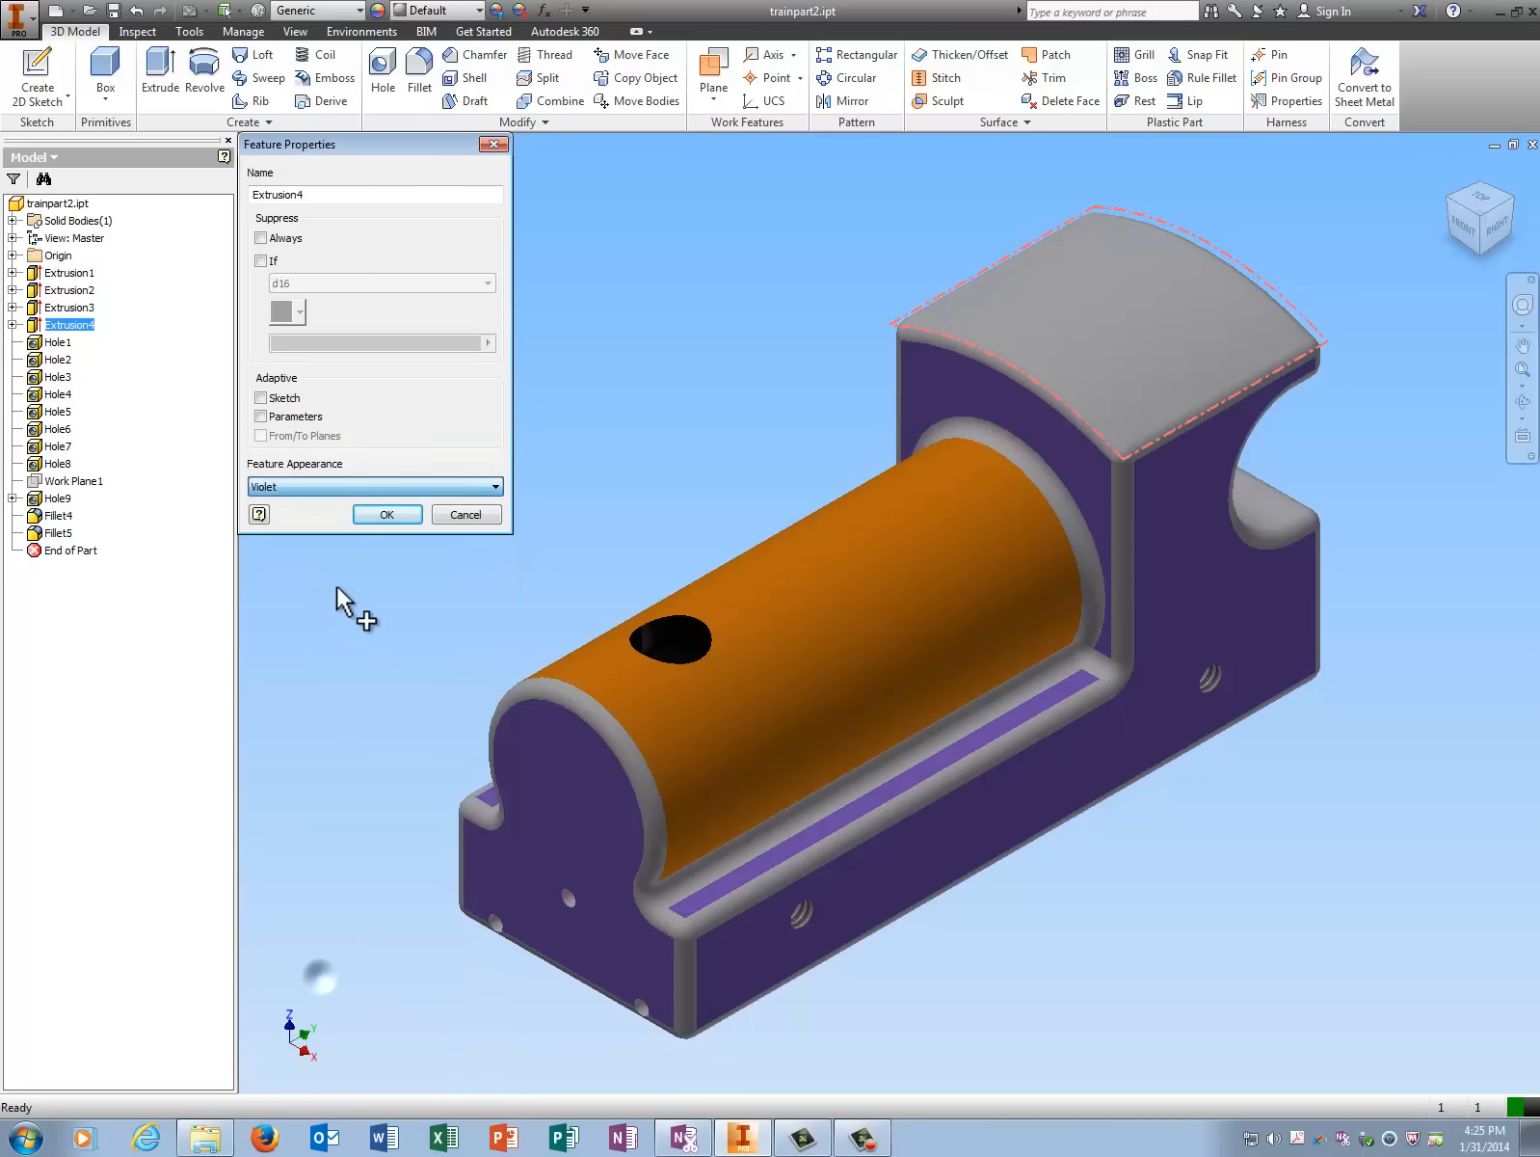
pyautogui.click(396, 517)
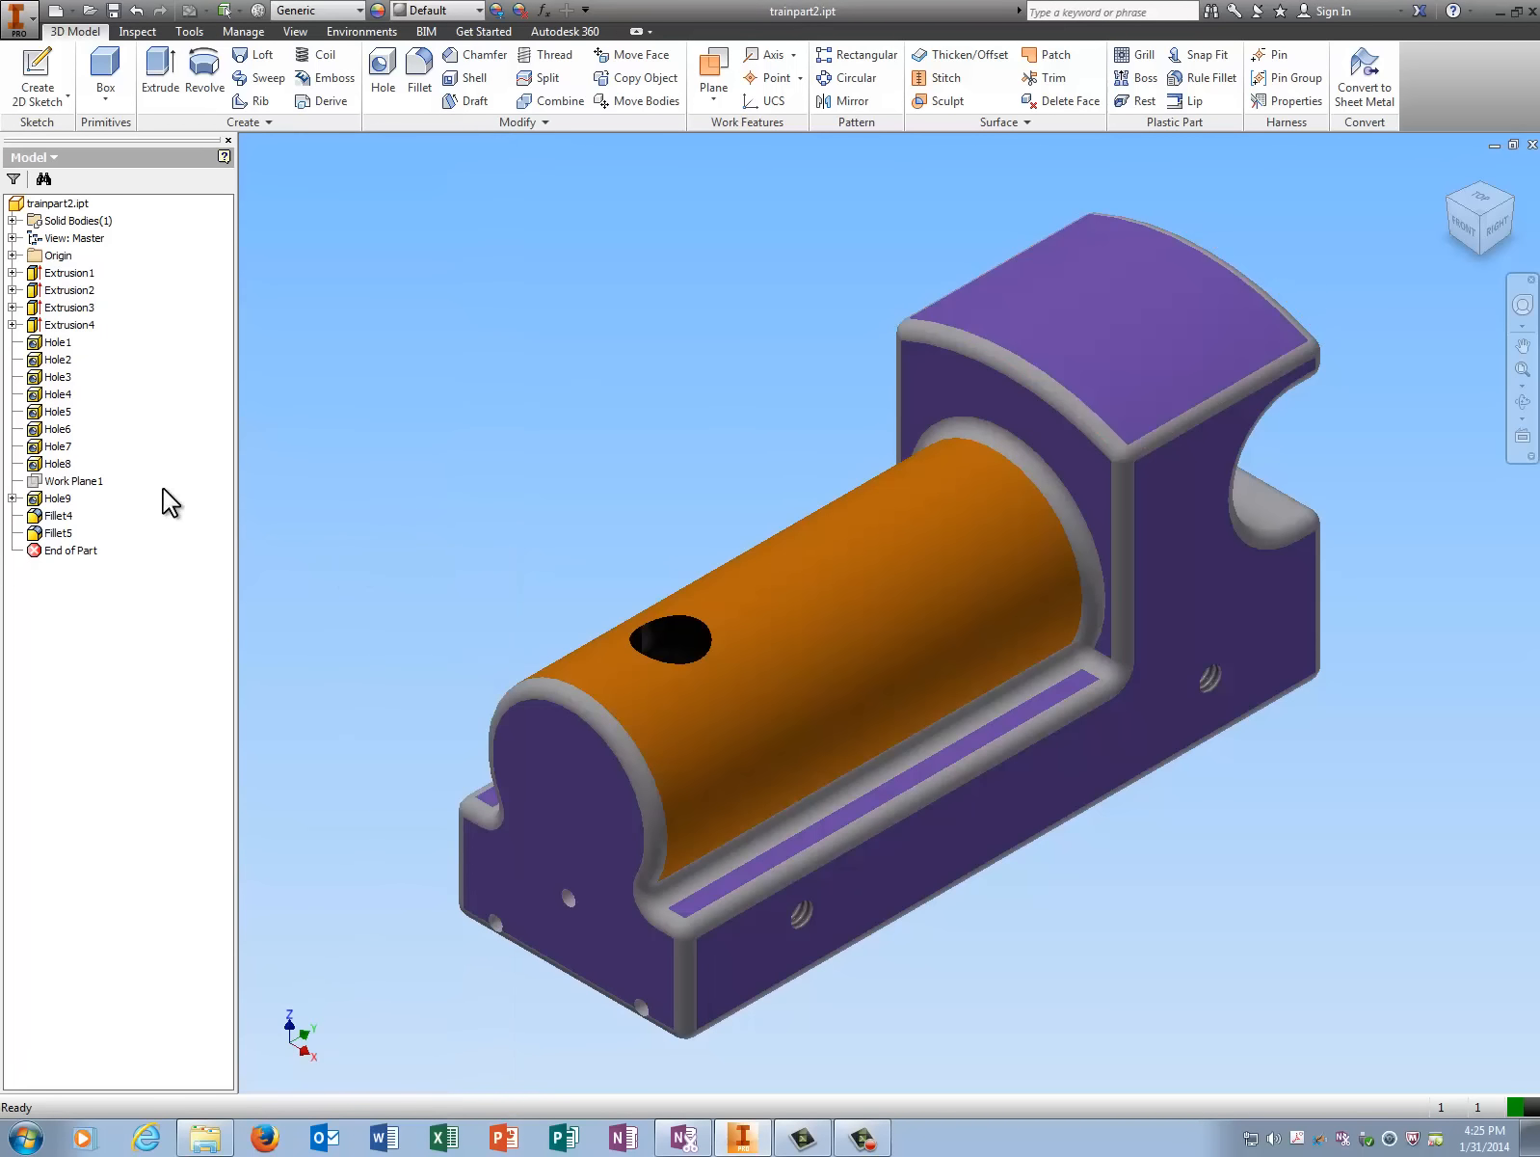
# Set the feature appearance of the main edge fillets (Fillet4) to White
pyautogui.rightClick(63, 518)
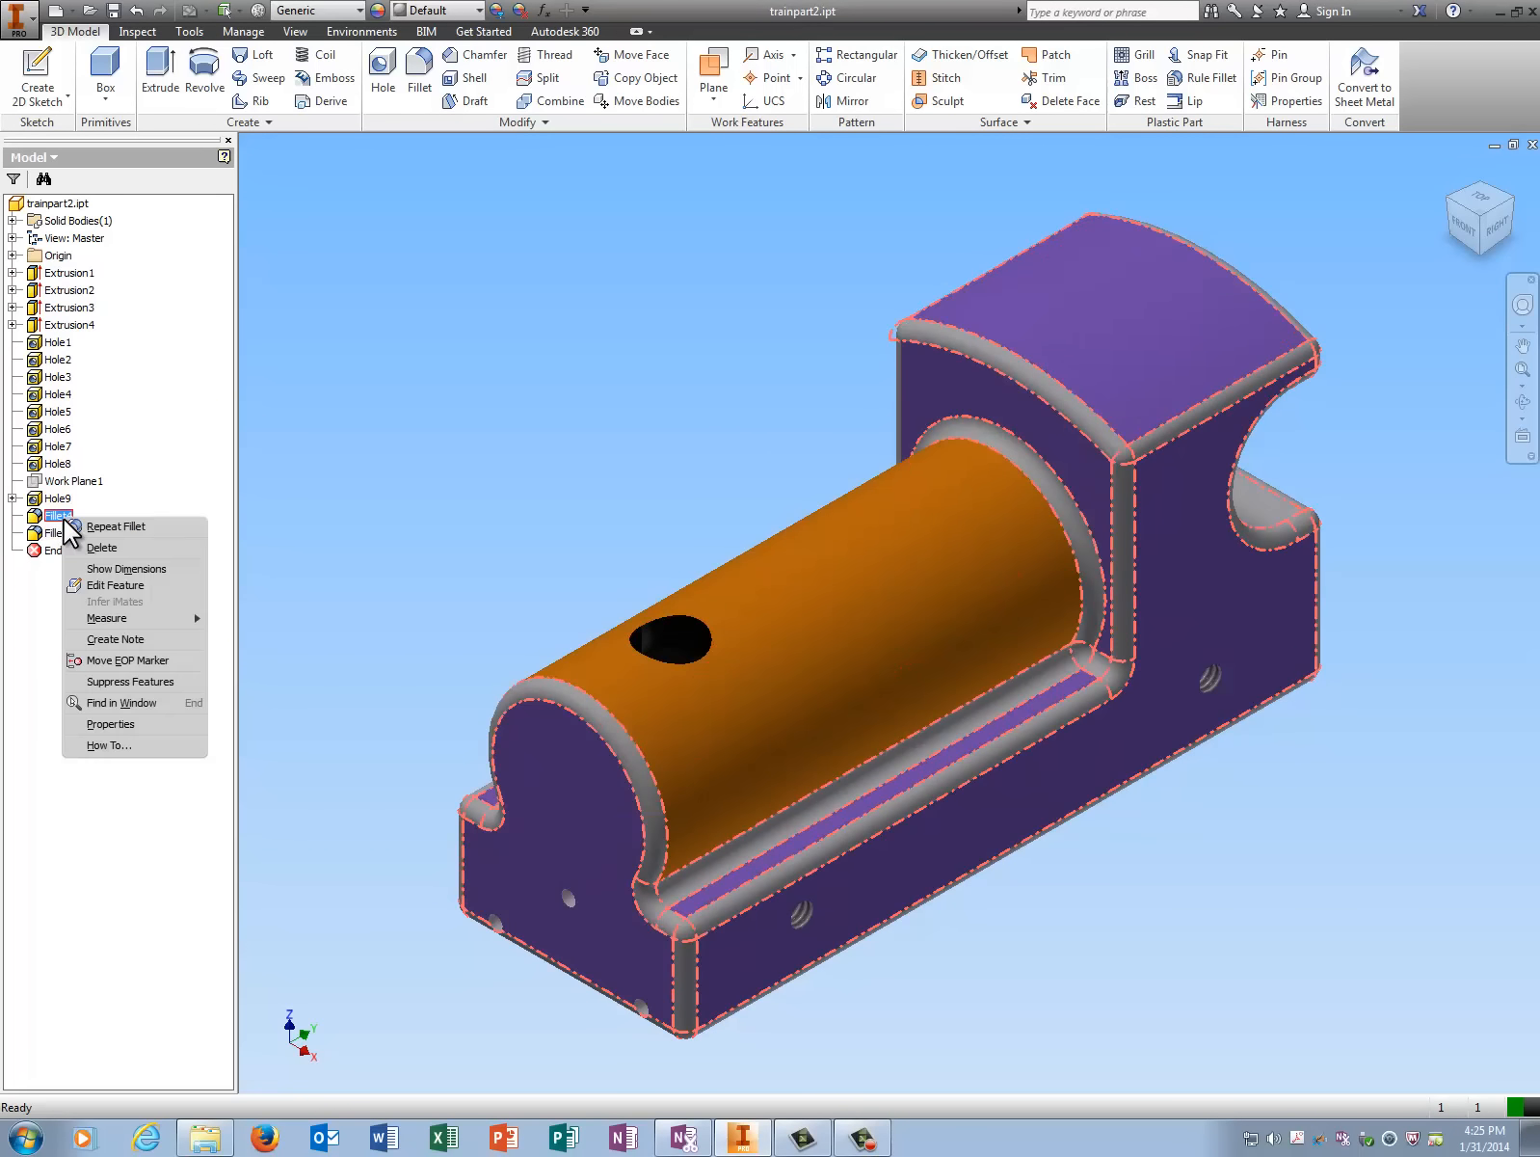
pyautogui.click(144, 725)
pyautogui.click(426, 400)
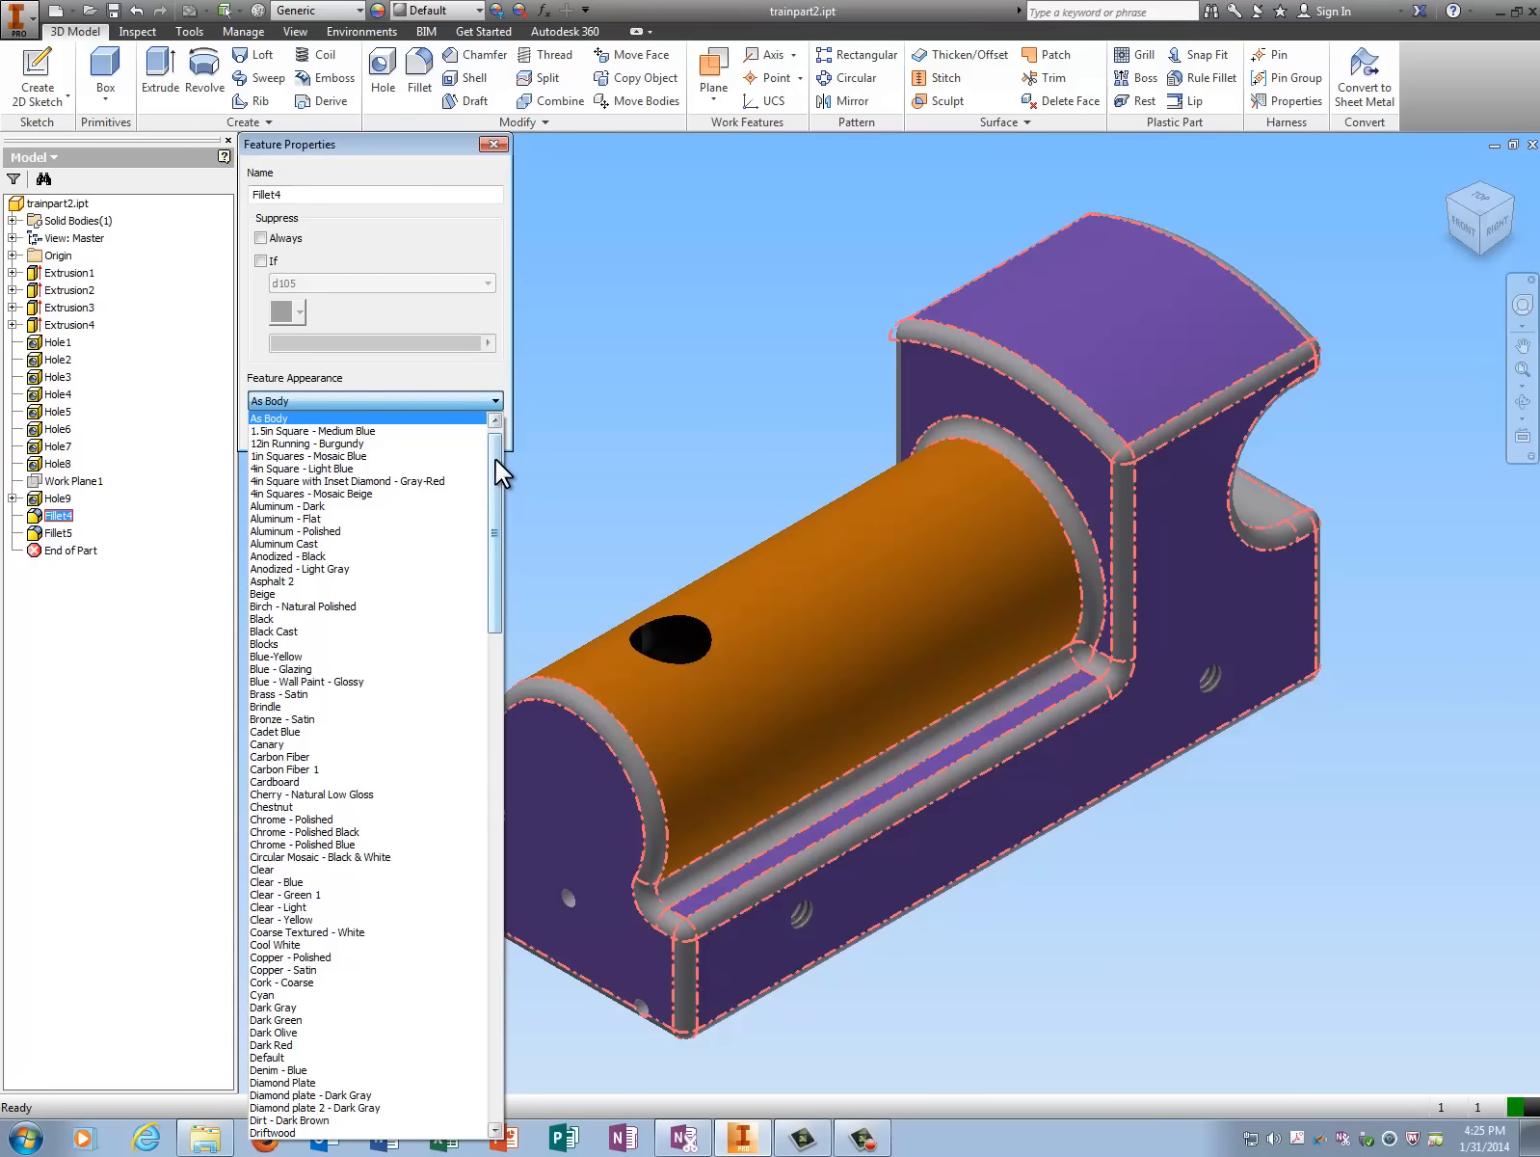
pyautogui.scroll(-12, 489, 482)
pyautogui.scroll(-20, 458, 712)
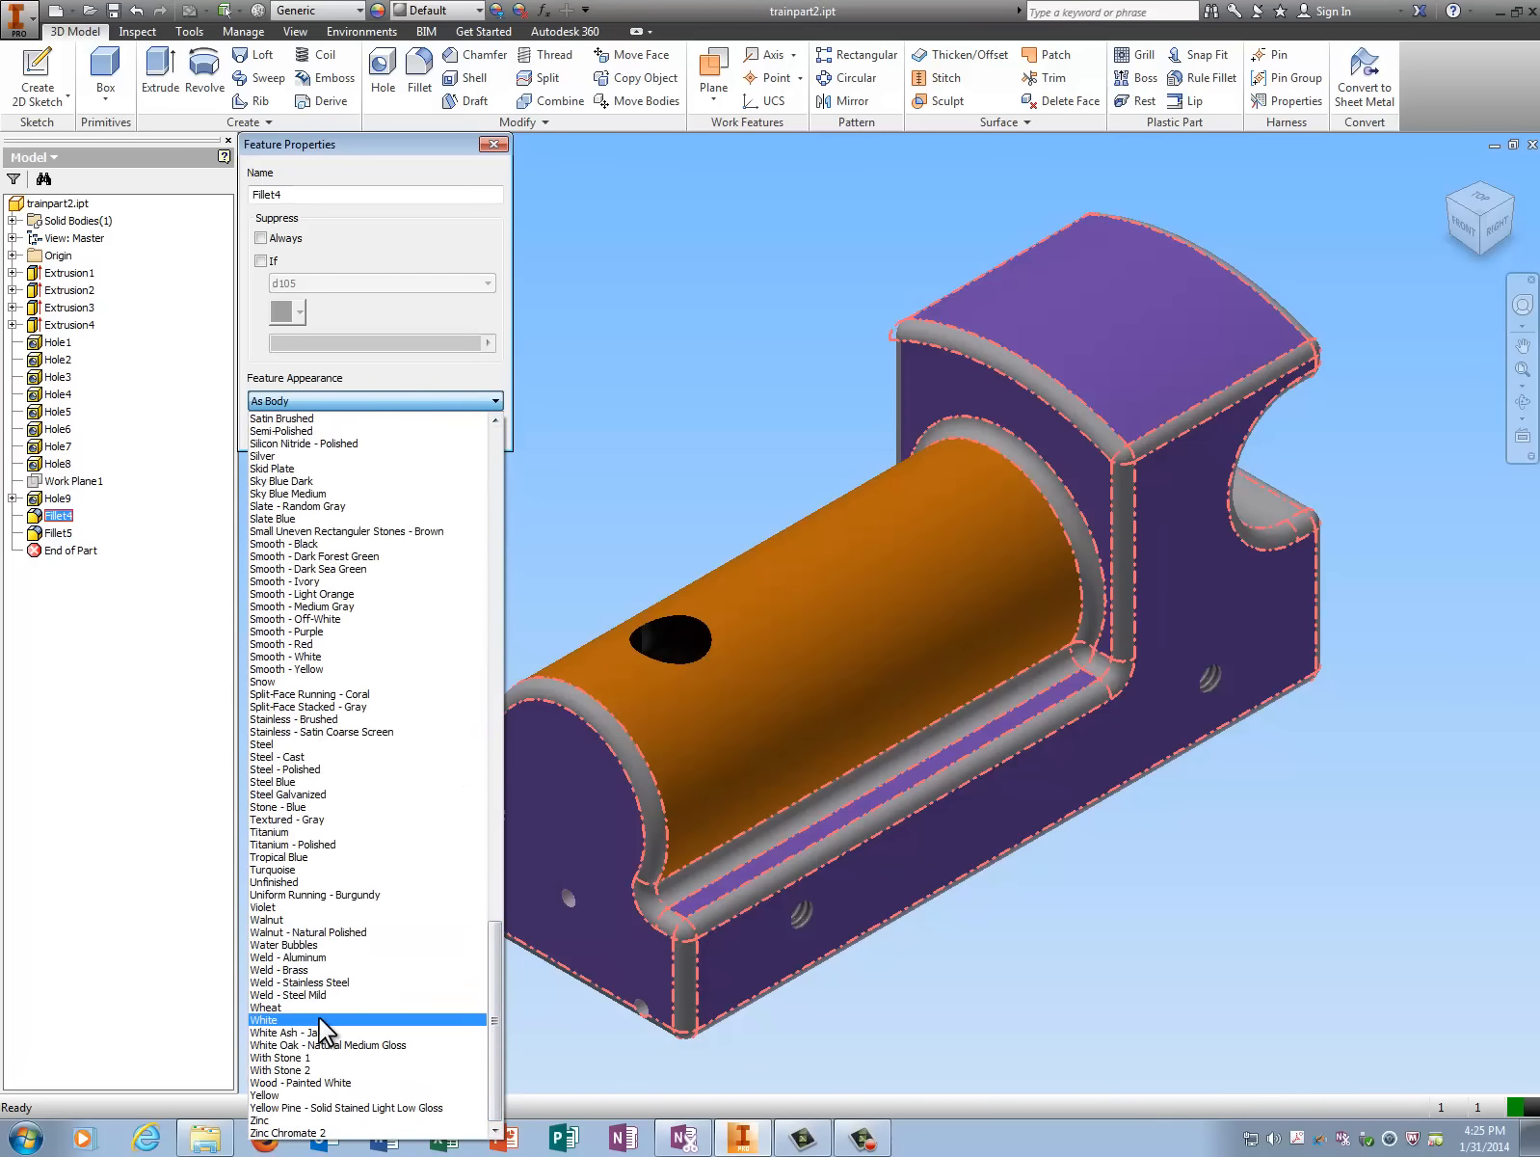
pyautogui.click(318, 1019)
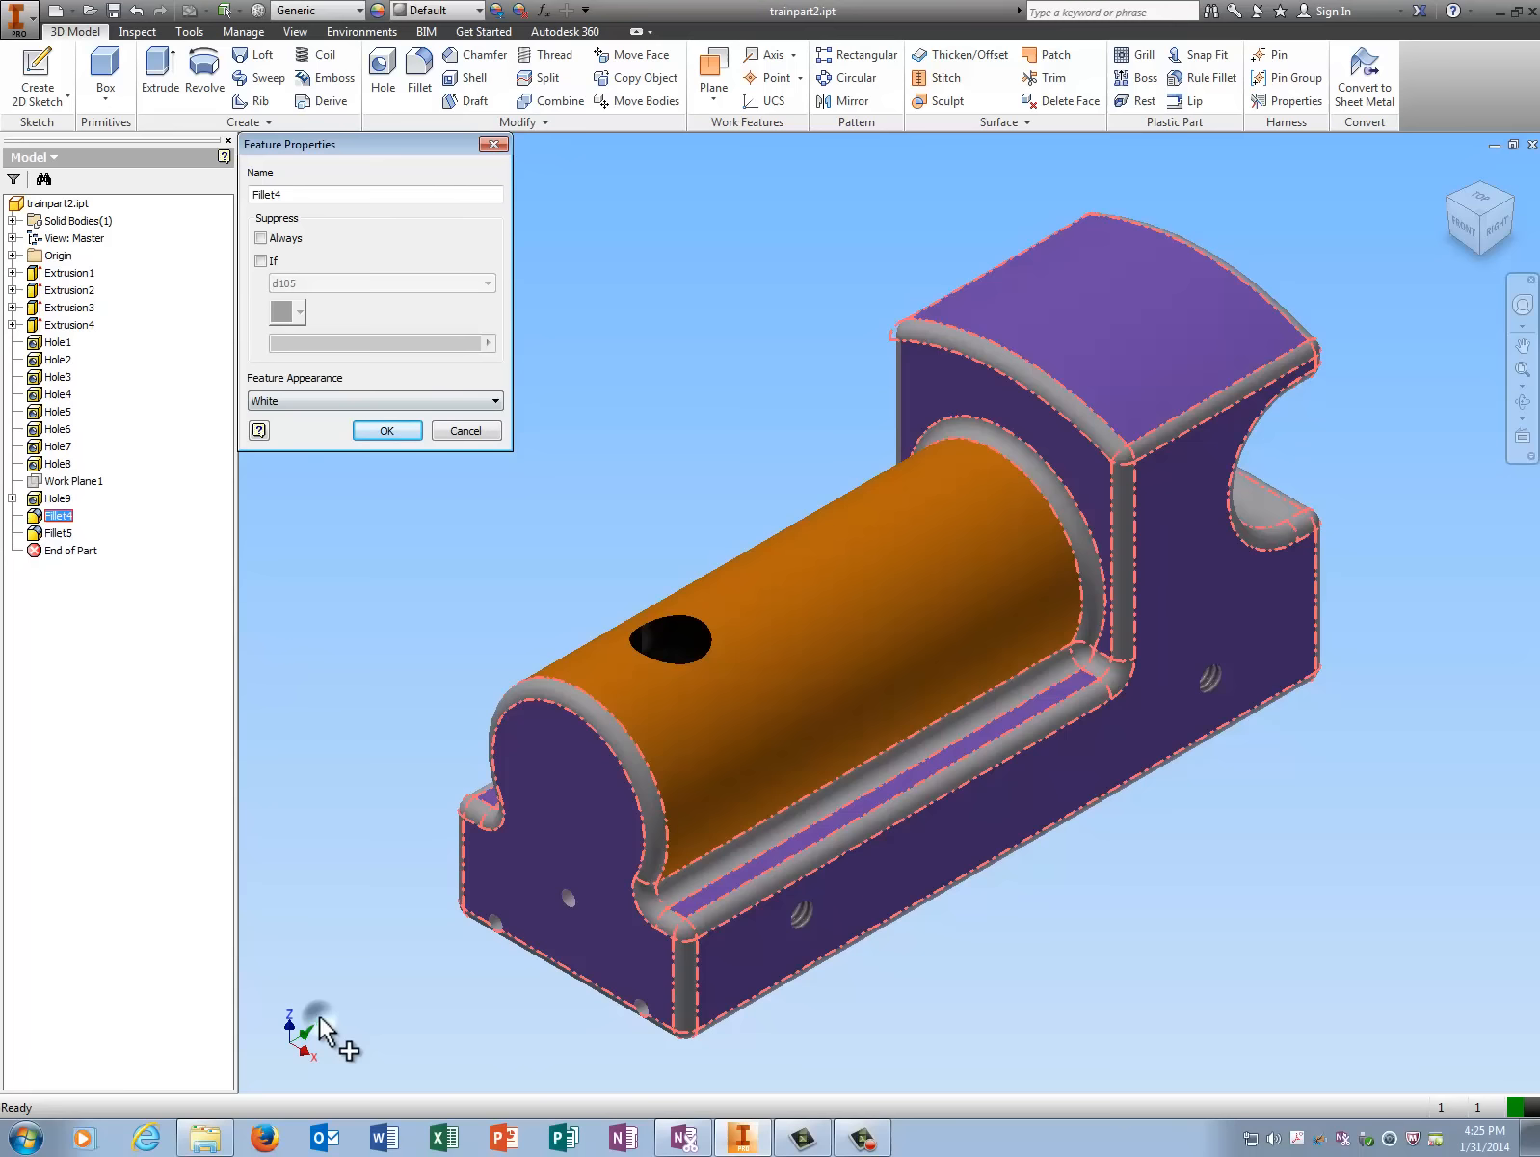
pyautogui.click(388, 431)
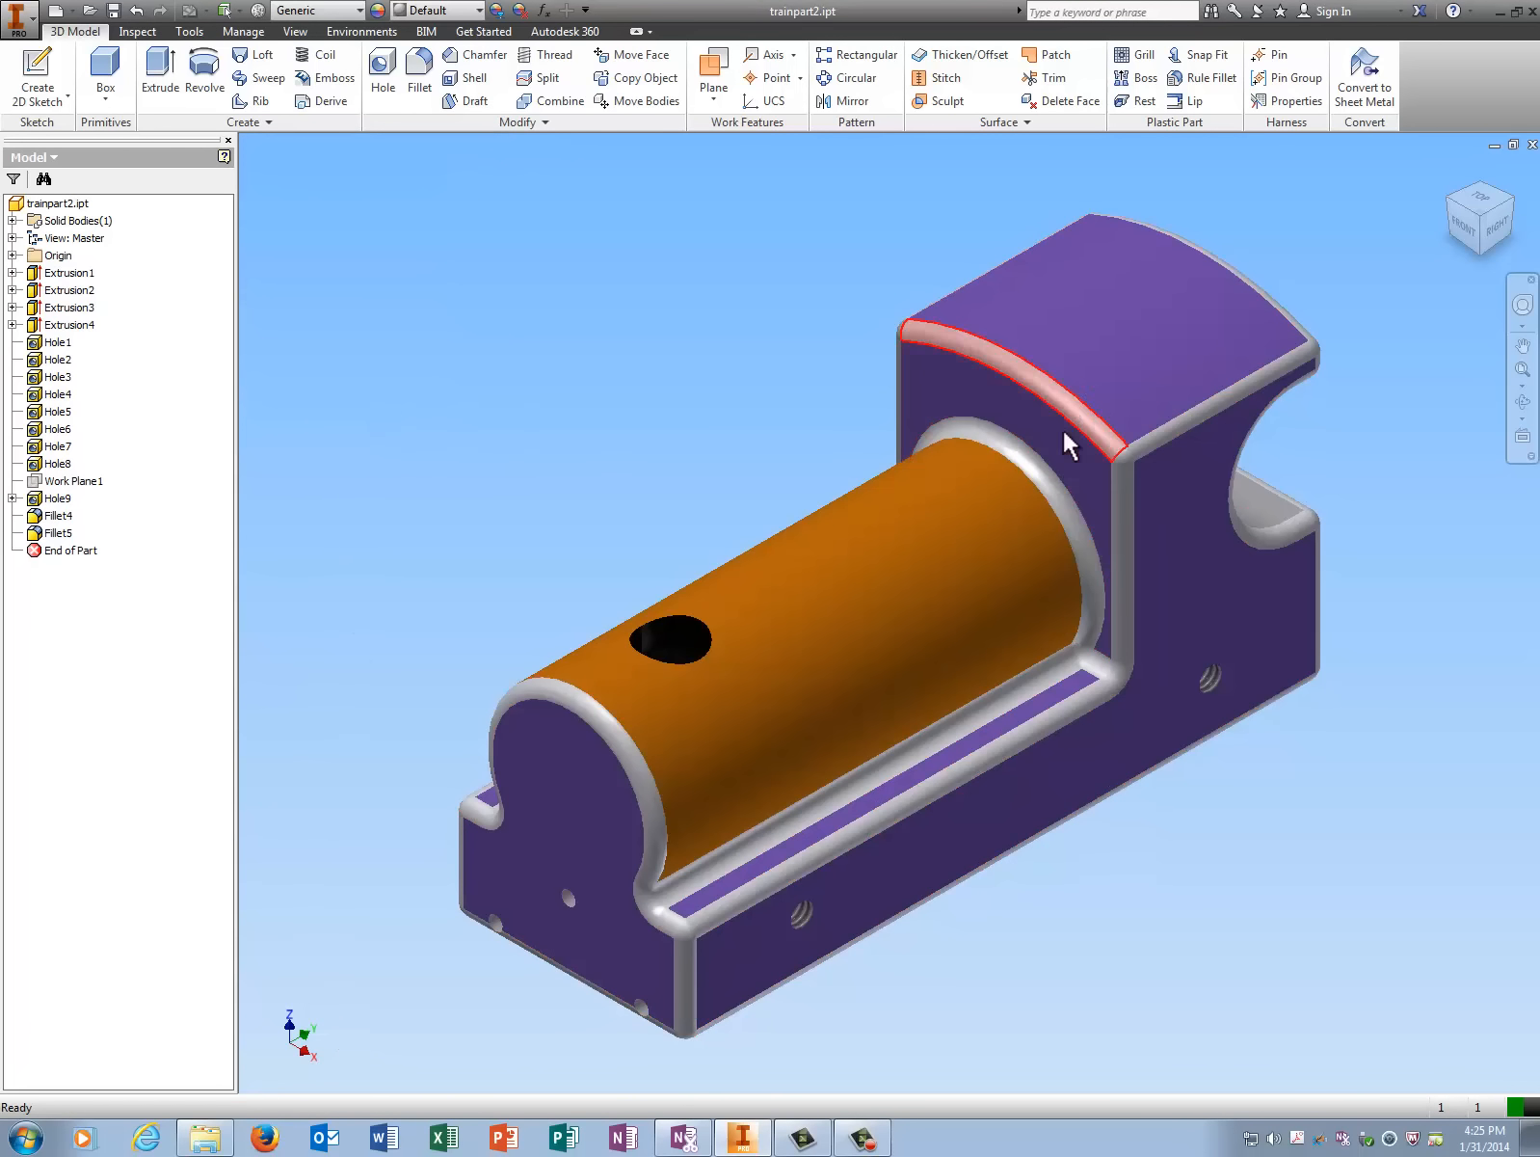
# Set the feature appearance of the remaining edge fillet (Fillet5) to White
pyautogui.rightClick(55, 533)
pyautogui.click(141, 493)
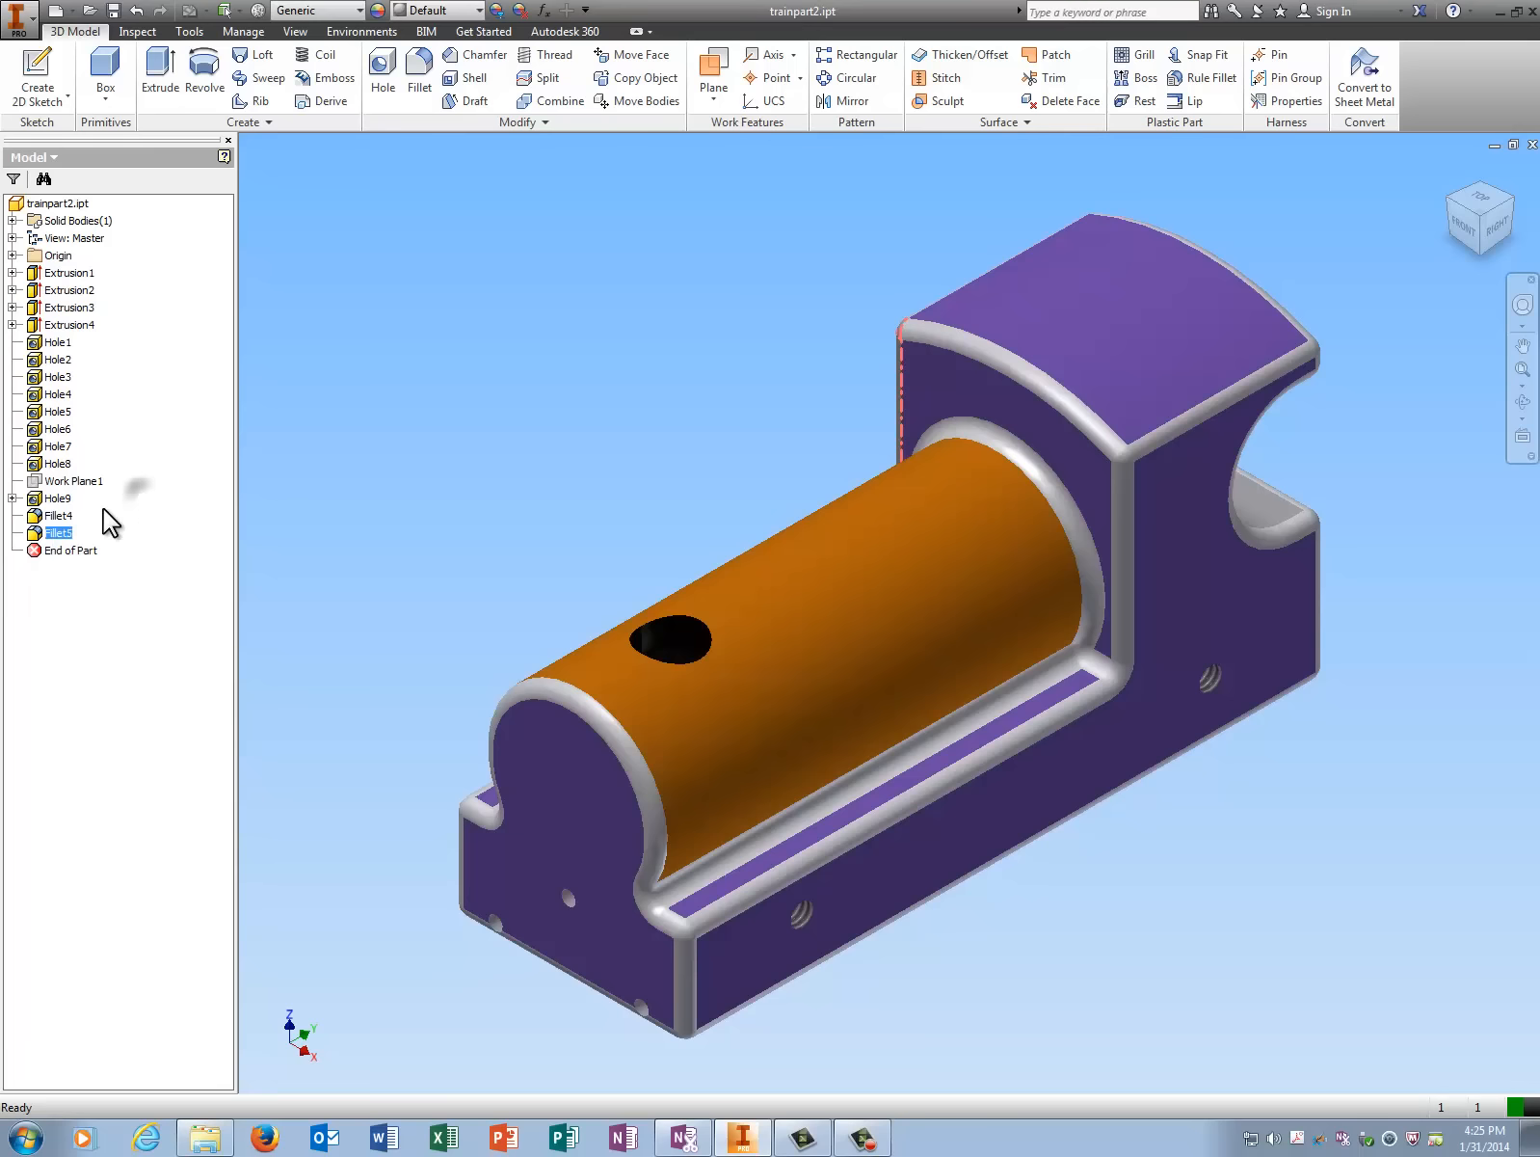
pyautogui.rightClick(54, 529)
pyautogui.click(149, 479)
pyautogui.rightClick(55, 533)
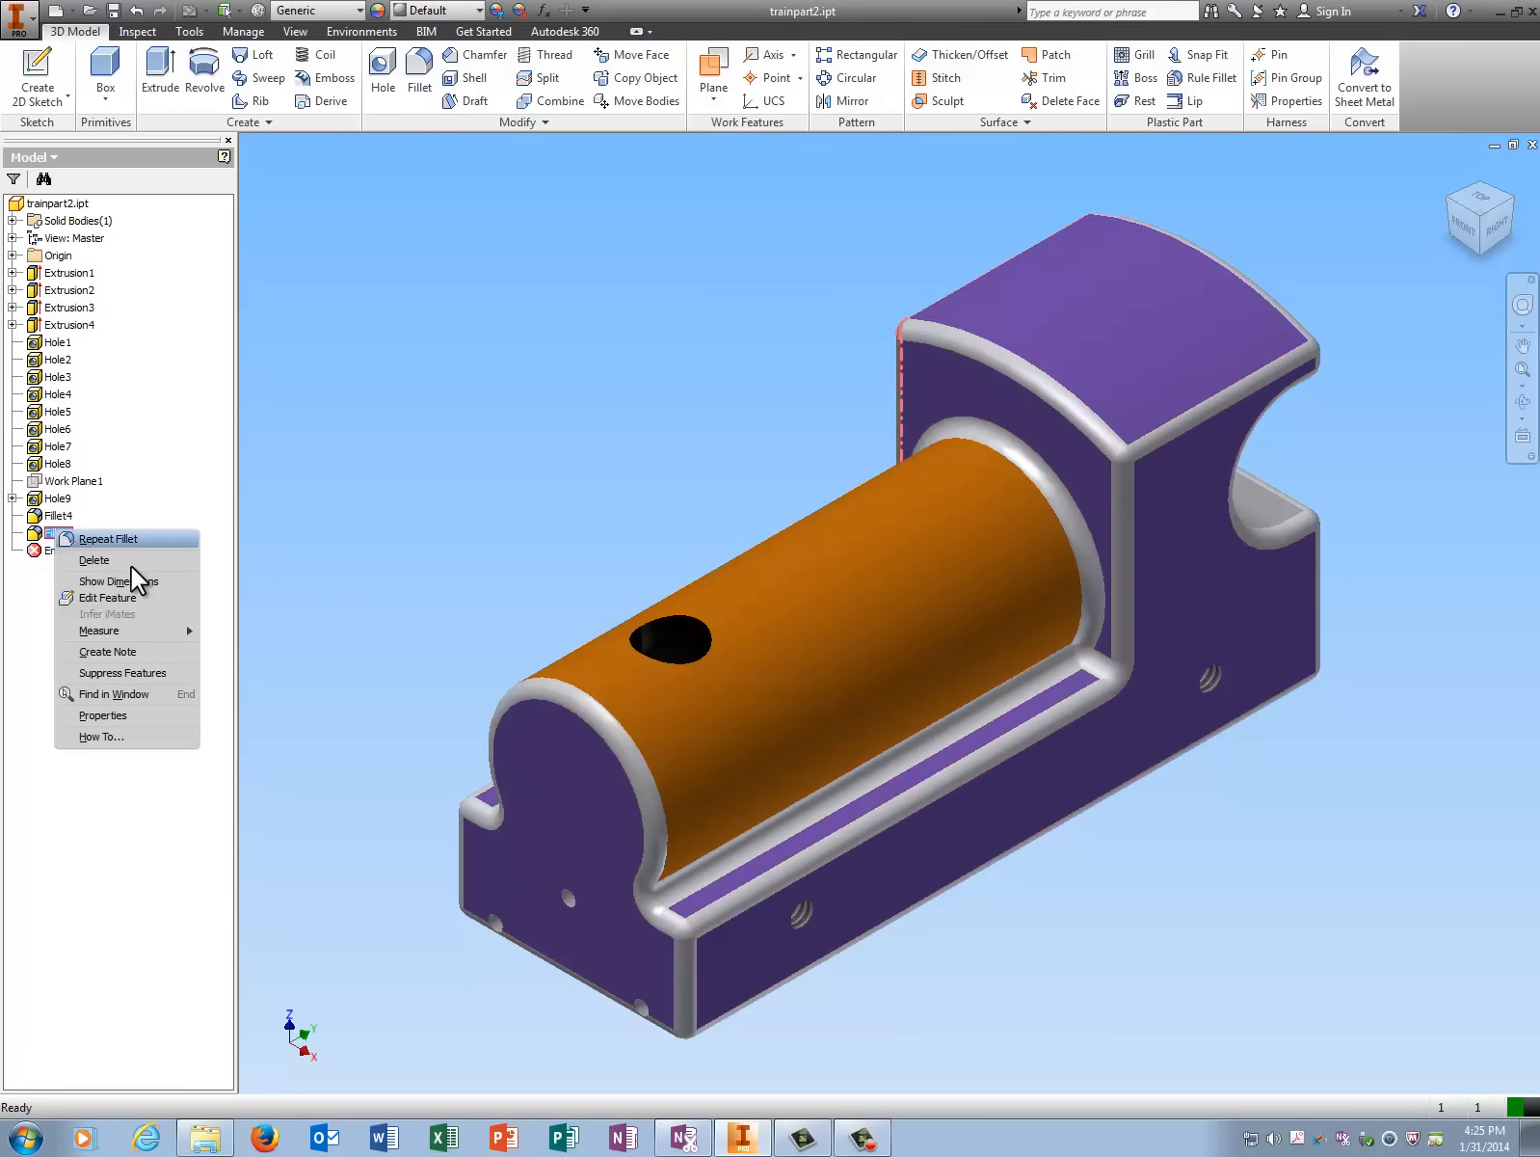
pyautogui.click(132, 714)
pyautogui.click(428, 401)
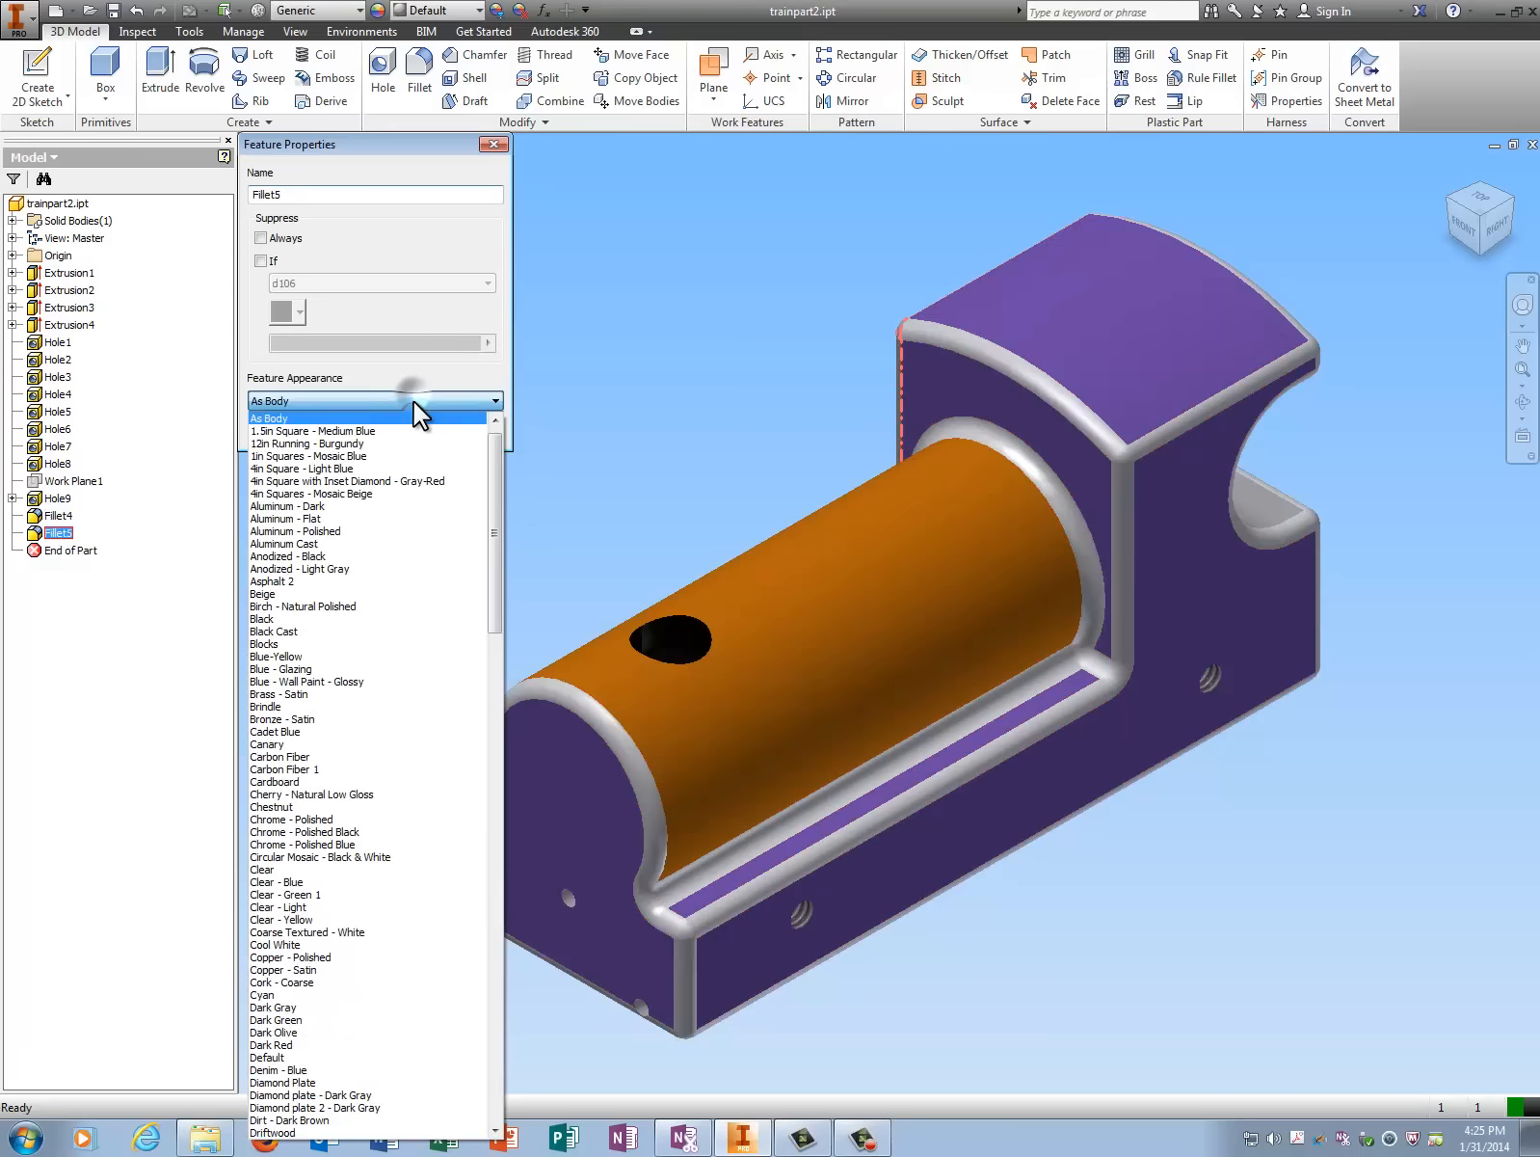
pyautogui.moveTo(494, 466); pyautogui.dragTo(468, 1111)
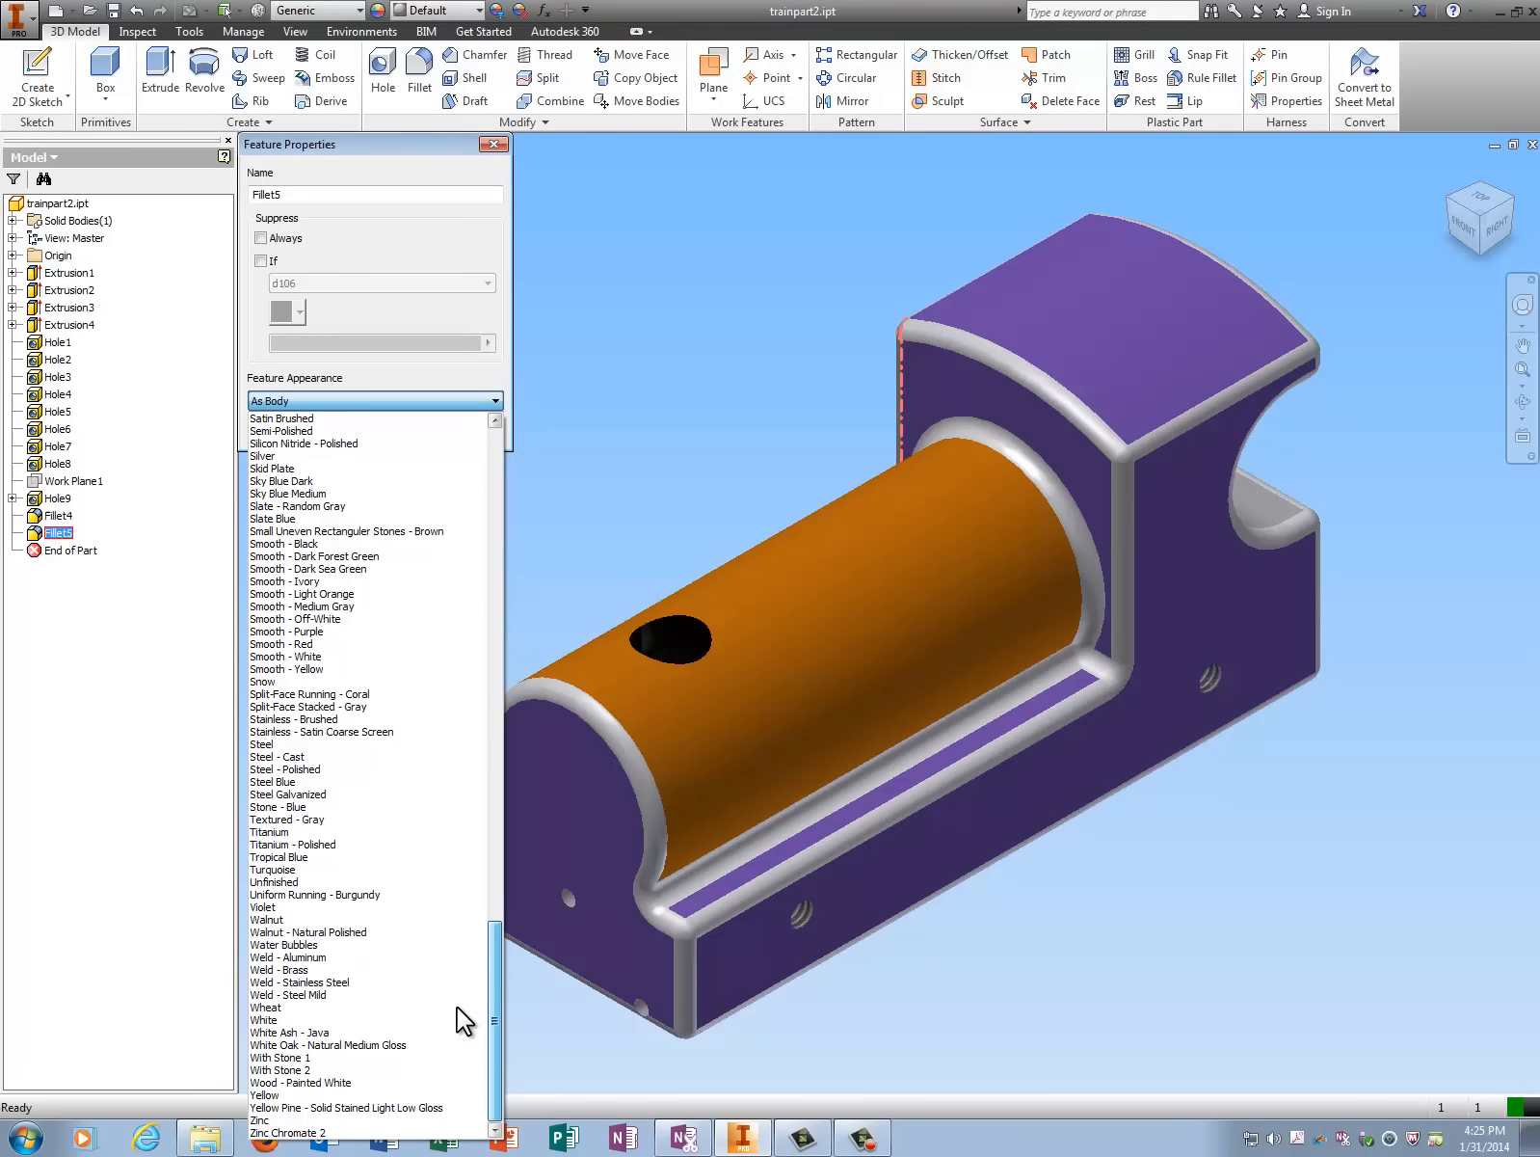
pyautogui.click(316, 1028)
pyautogui.click(439, 402)
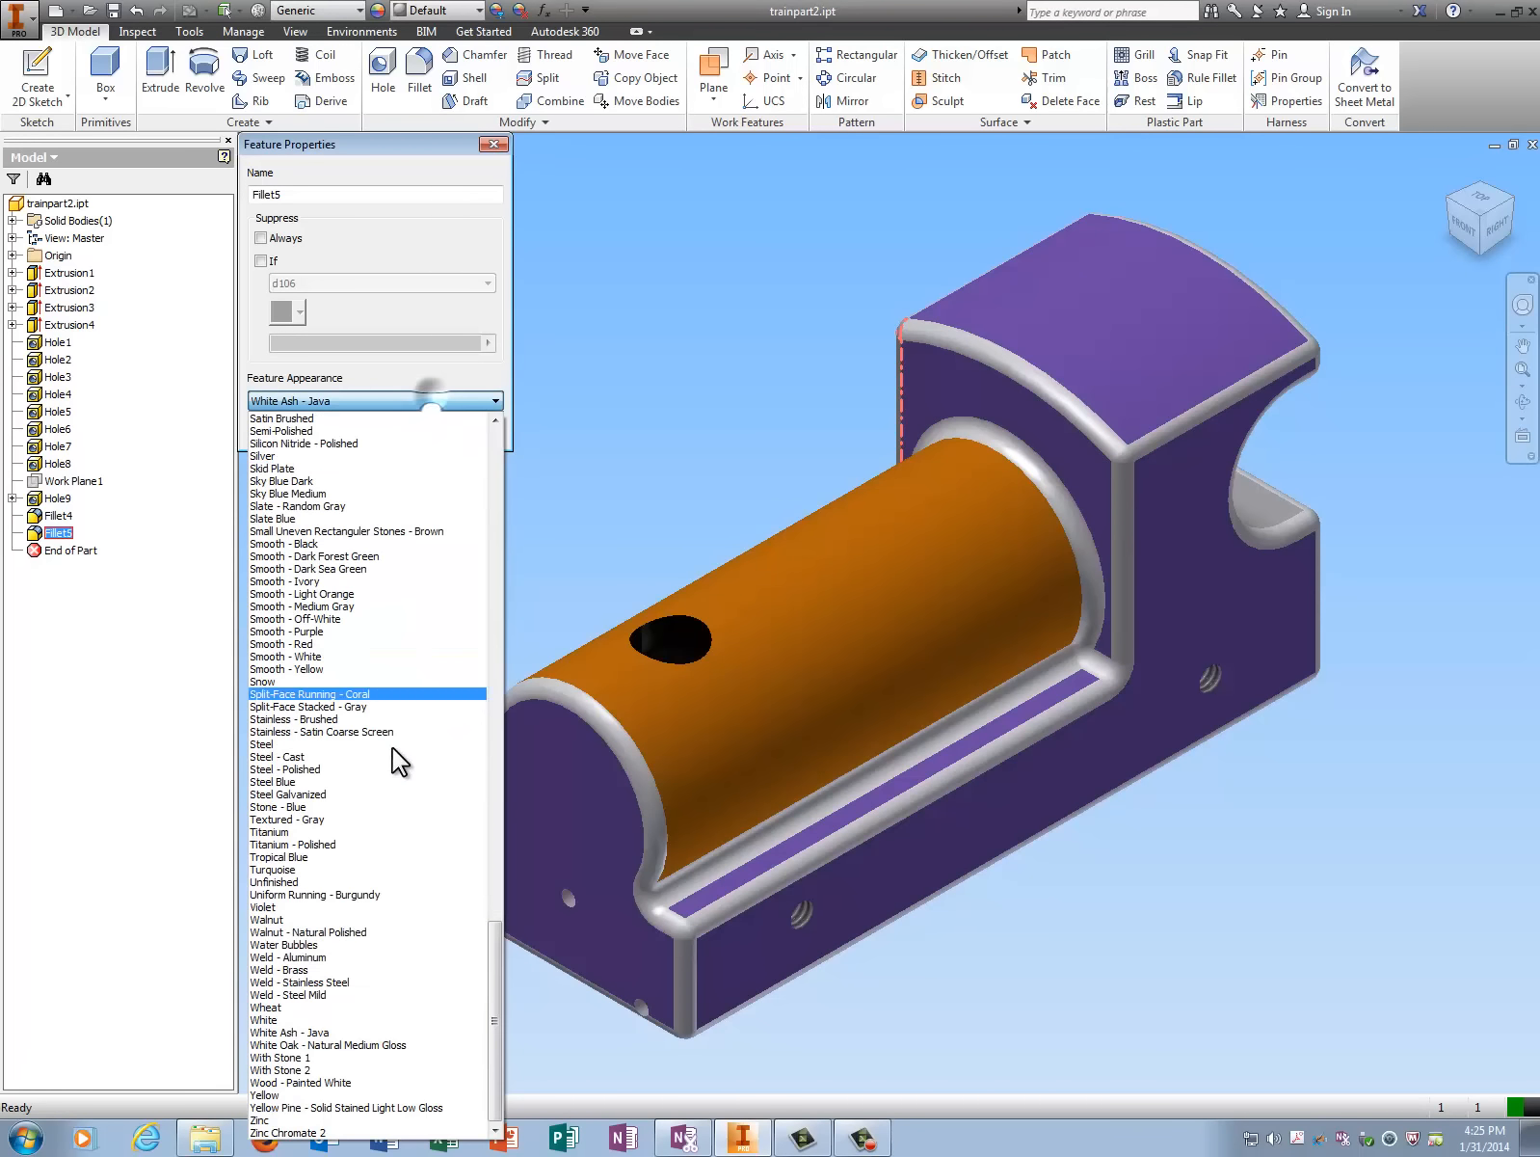
pyautogui.click(388, 1020)
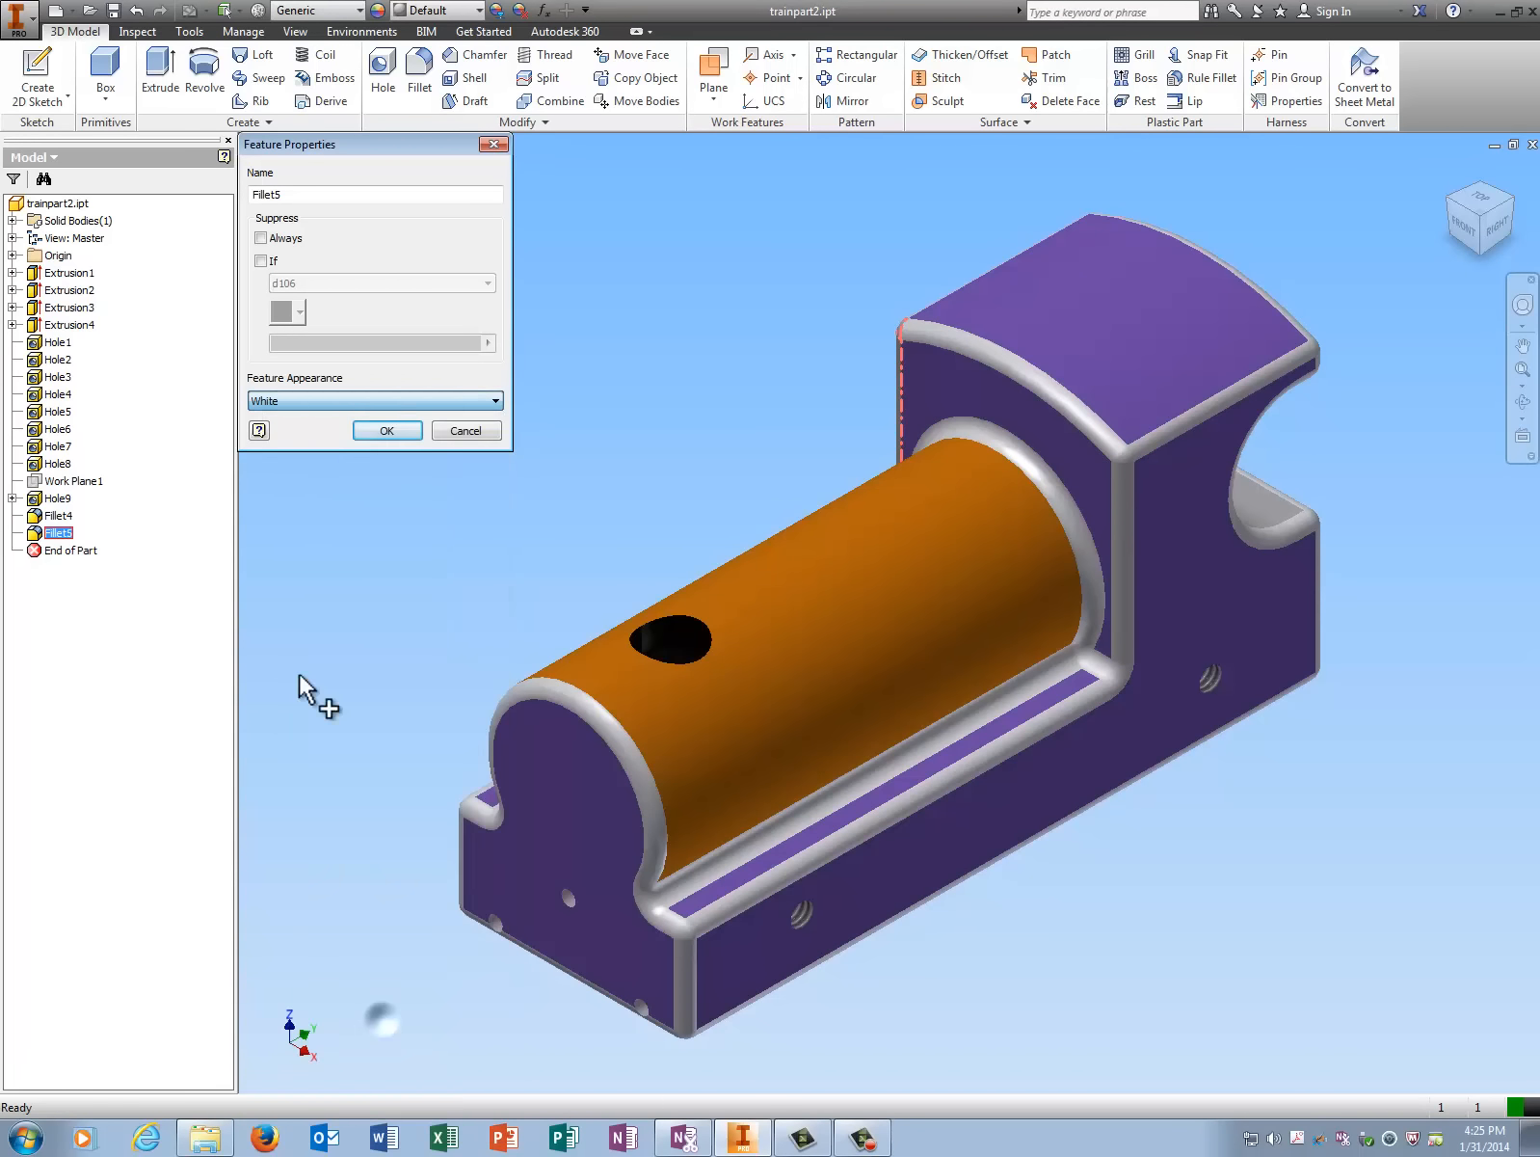
pyautogui.click(390, 428)
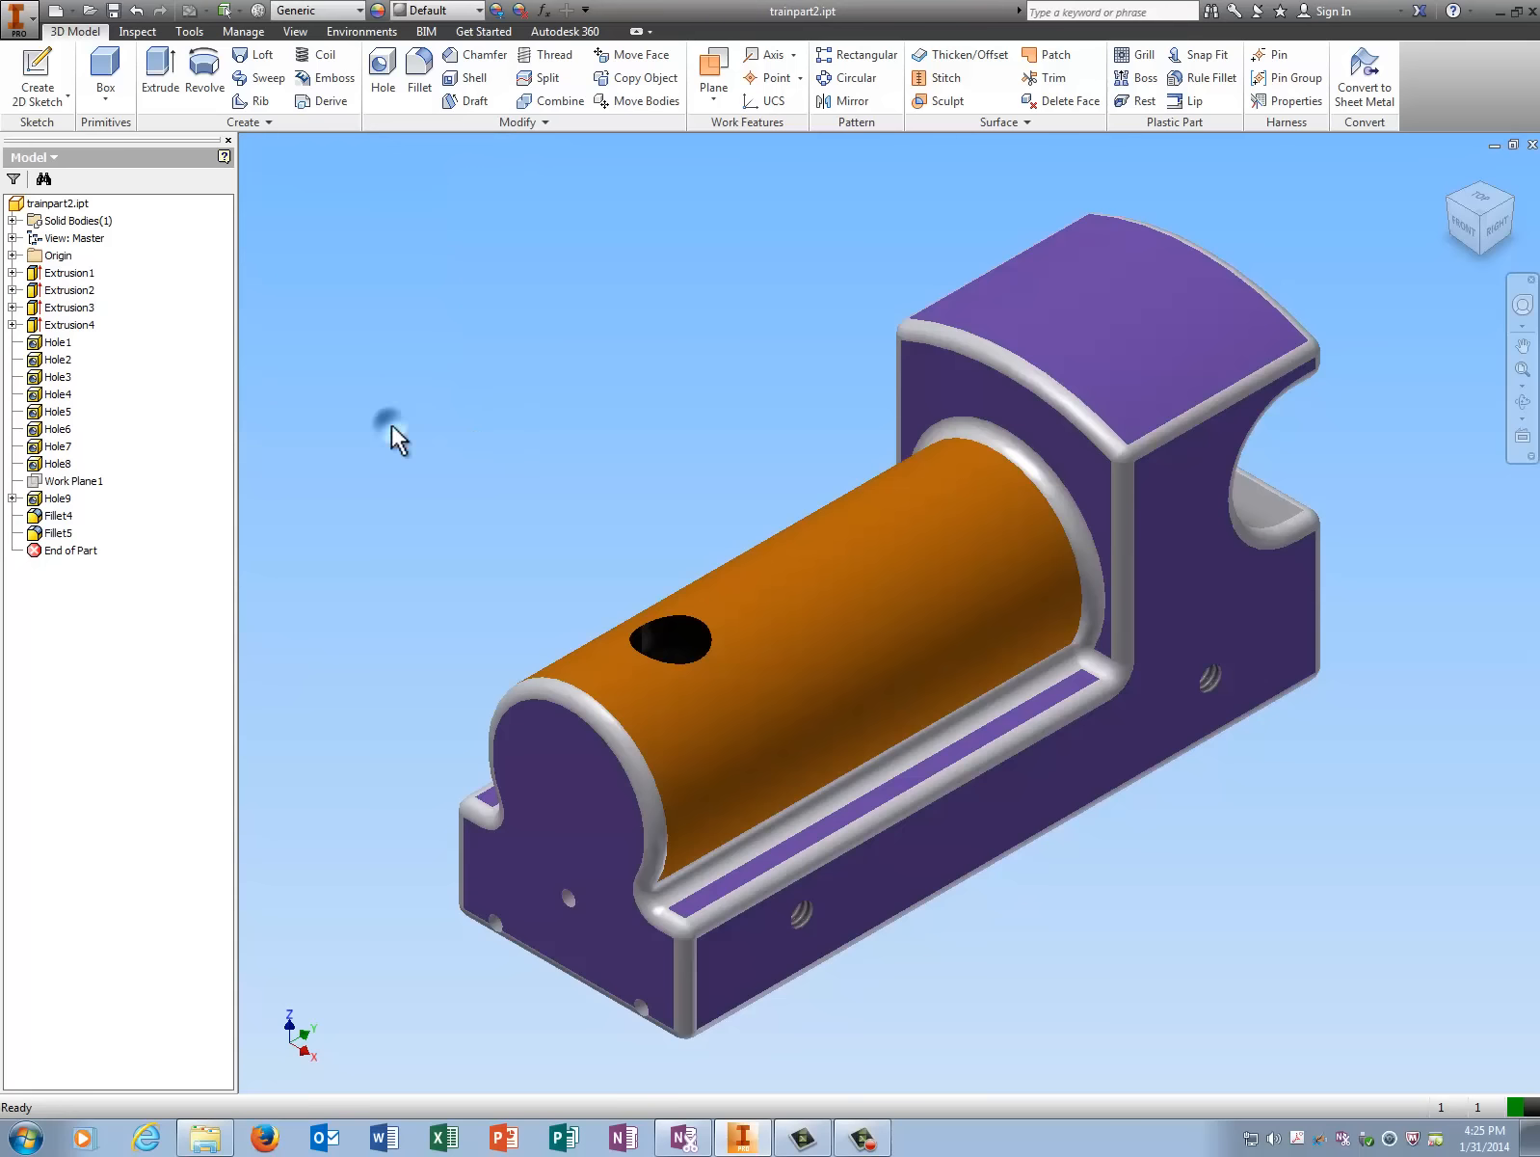
# Examine the coloured train from the front, side and rear corners, ending in the home view
pyautogui.click(1457, 199)
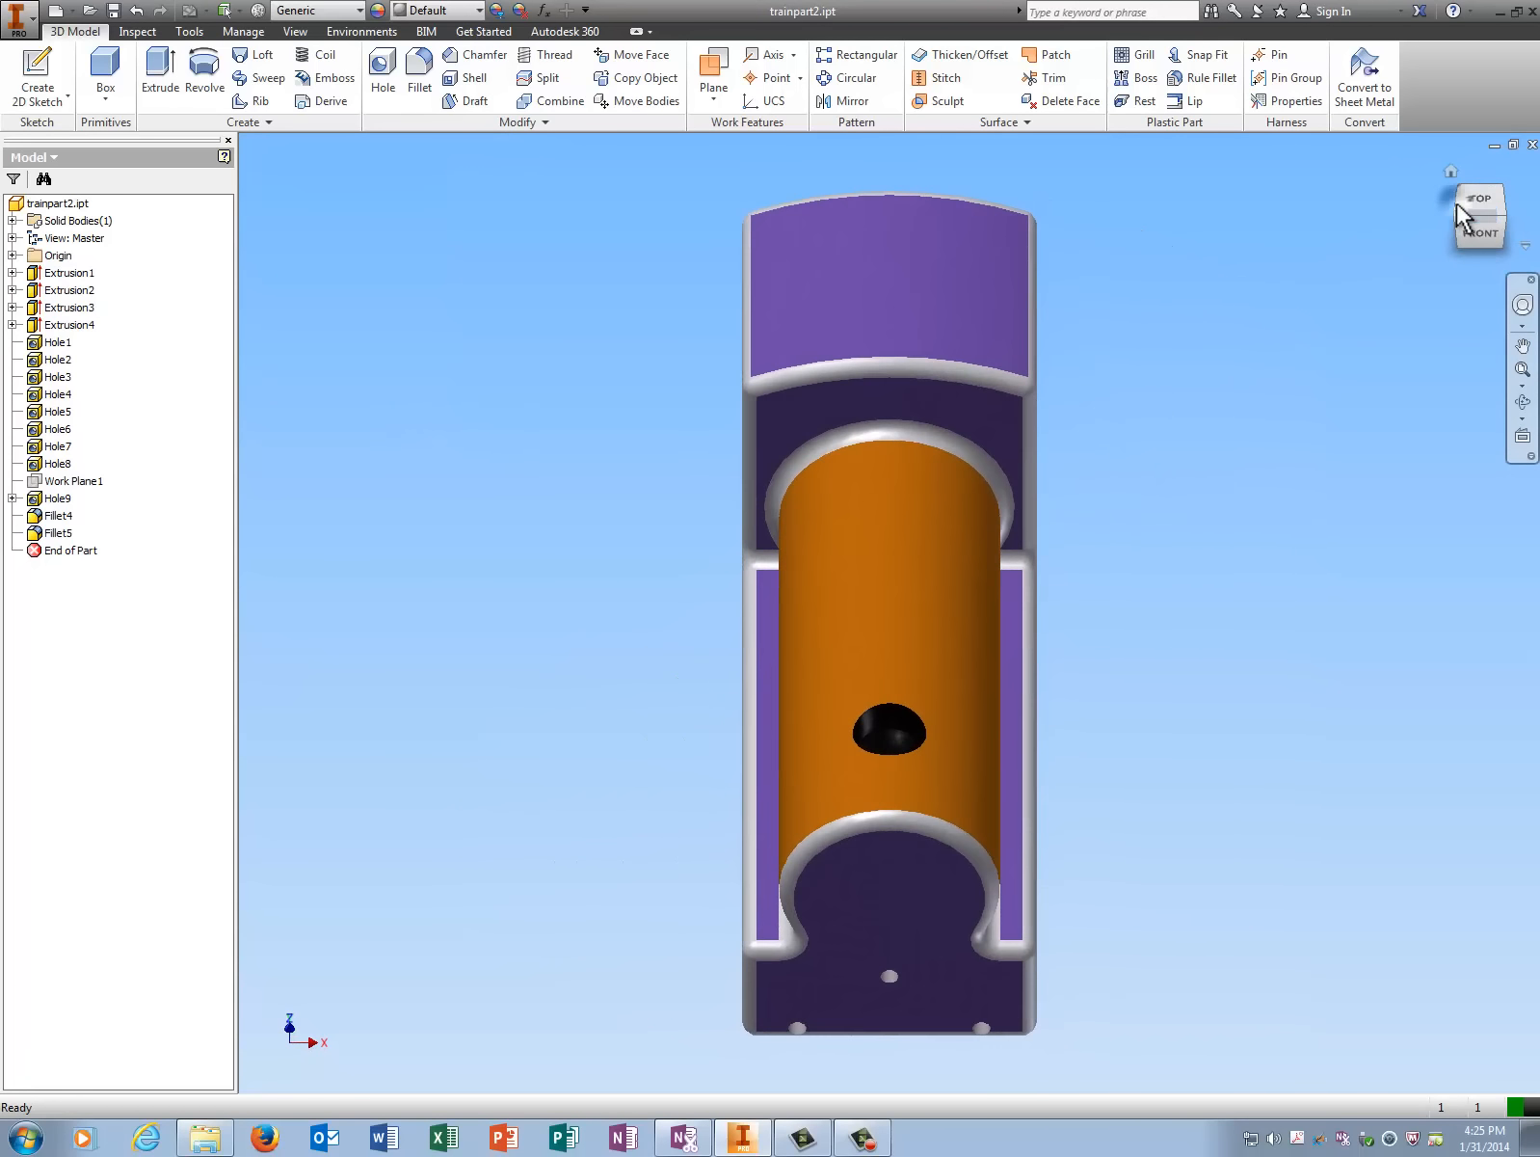
pyautogui.click(1458, 193)
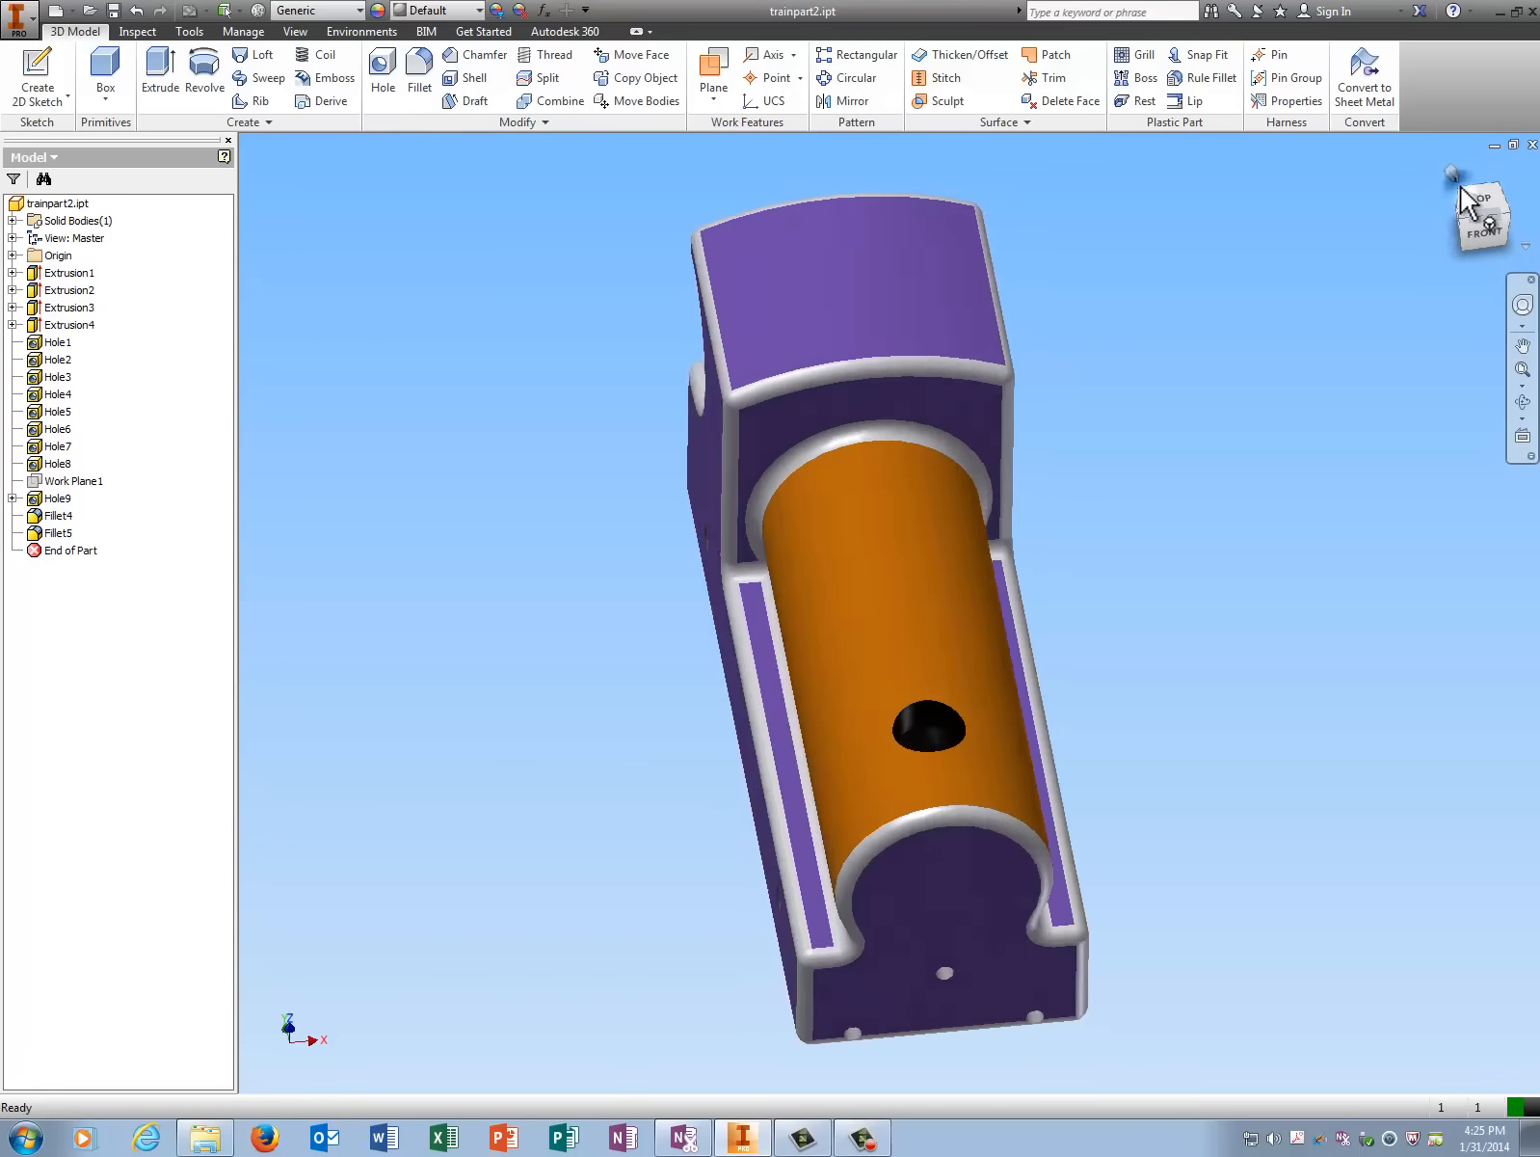
pyautogui.click(1462, 197)
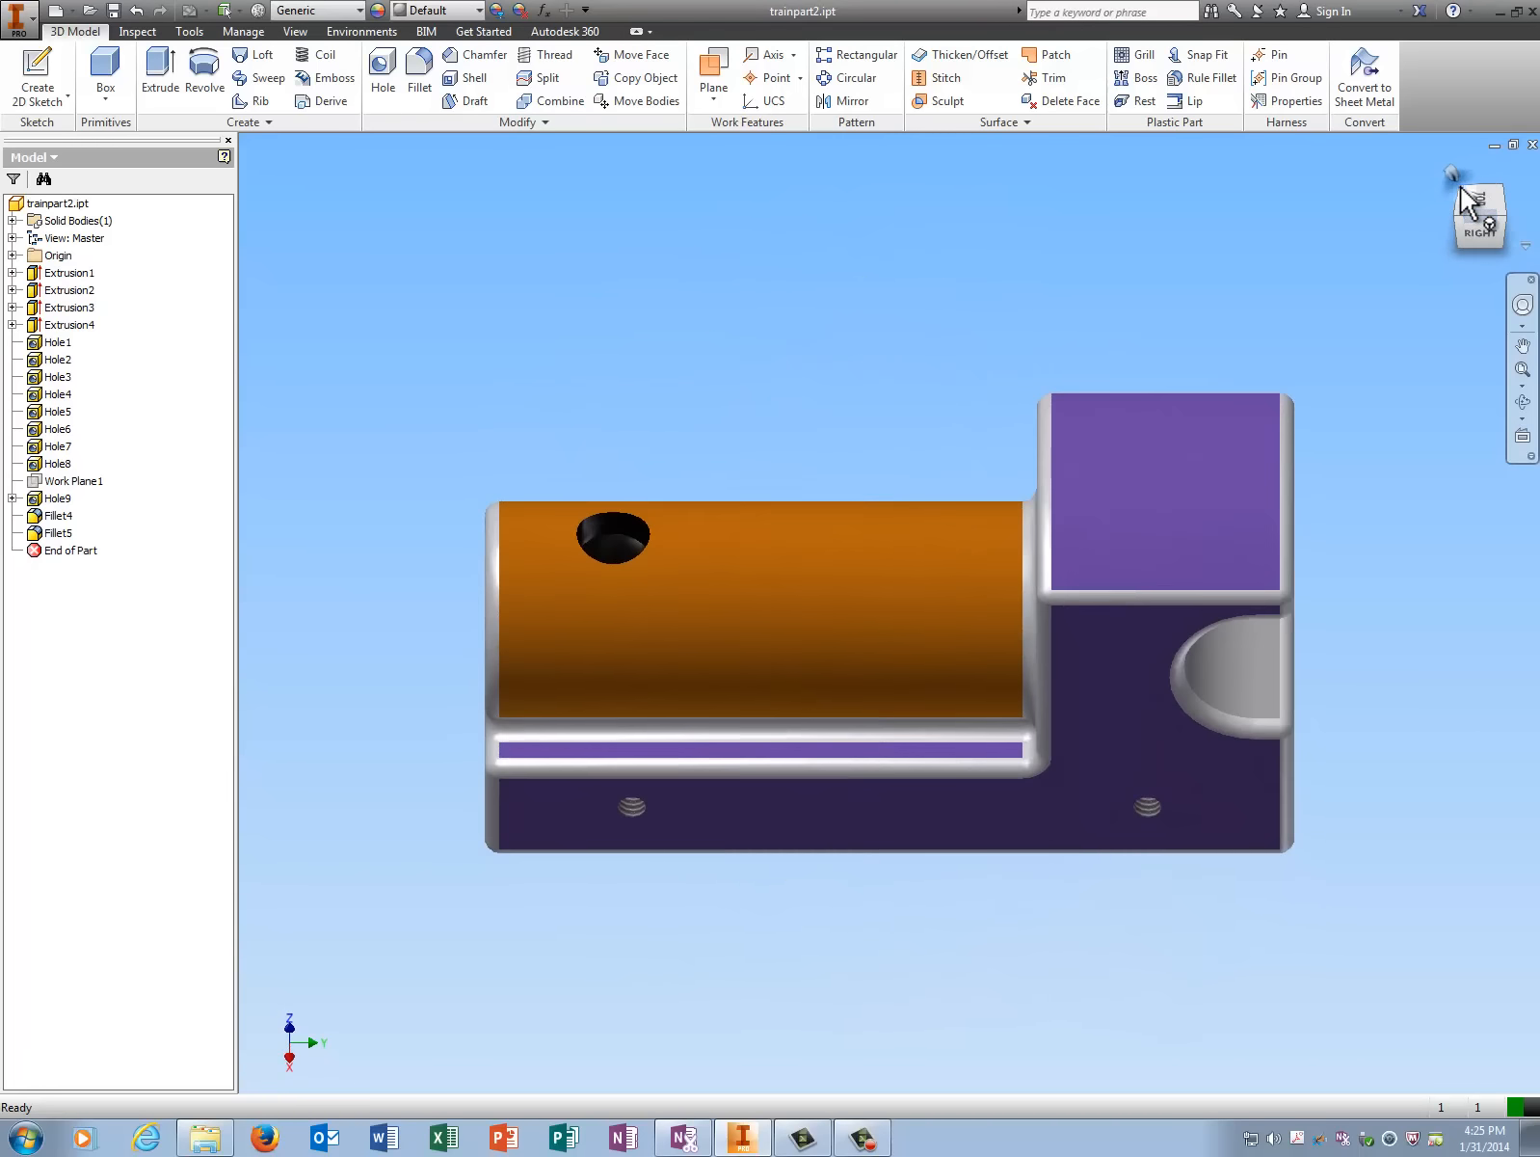
pyautogui.click(1464, 200)
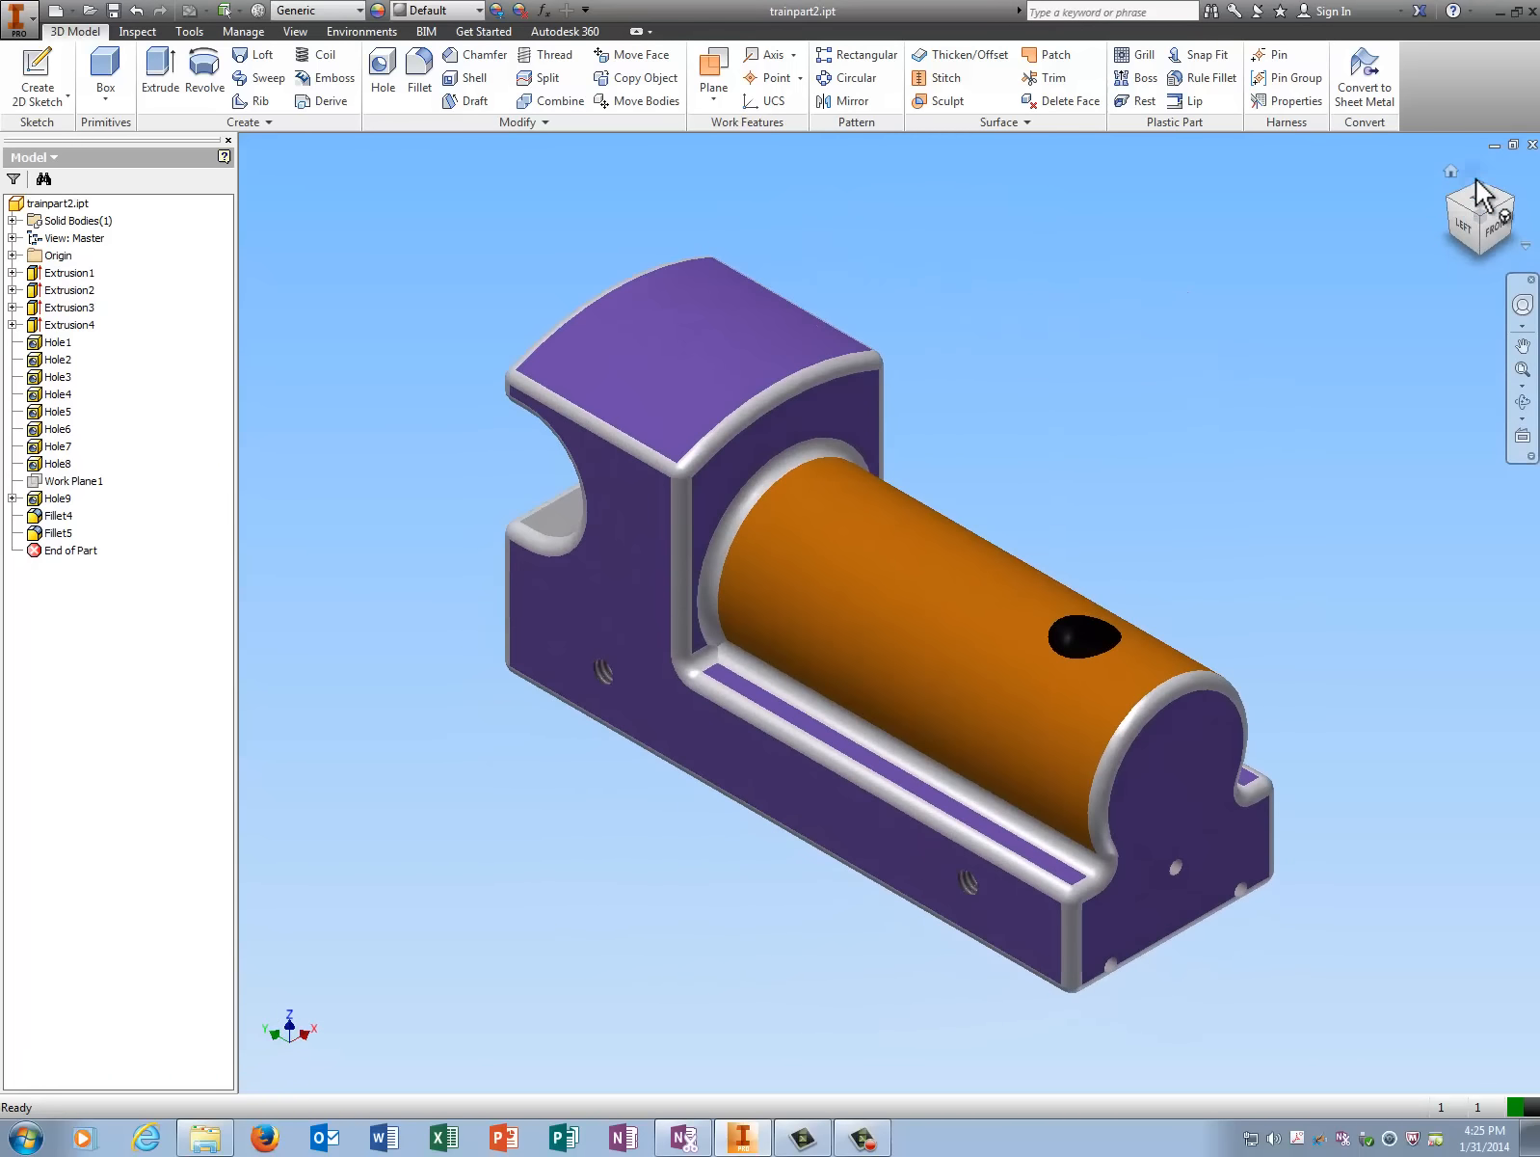
pyautogui.click(1482, 193)
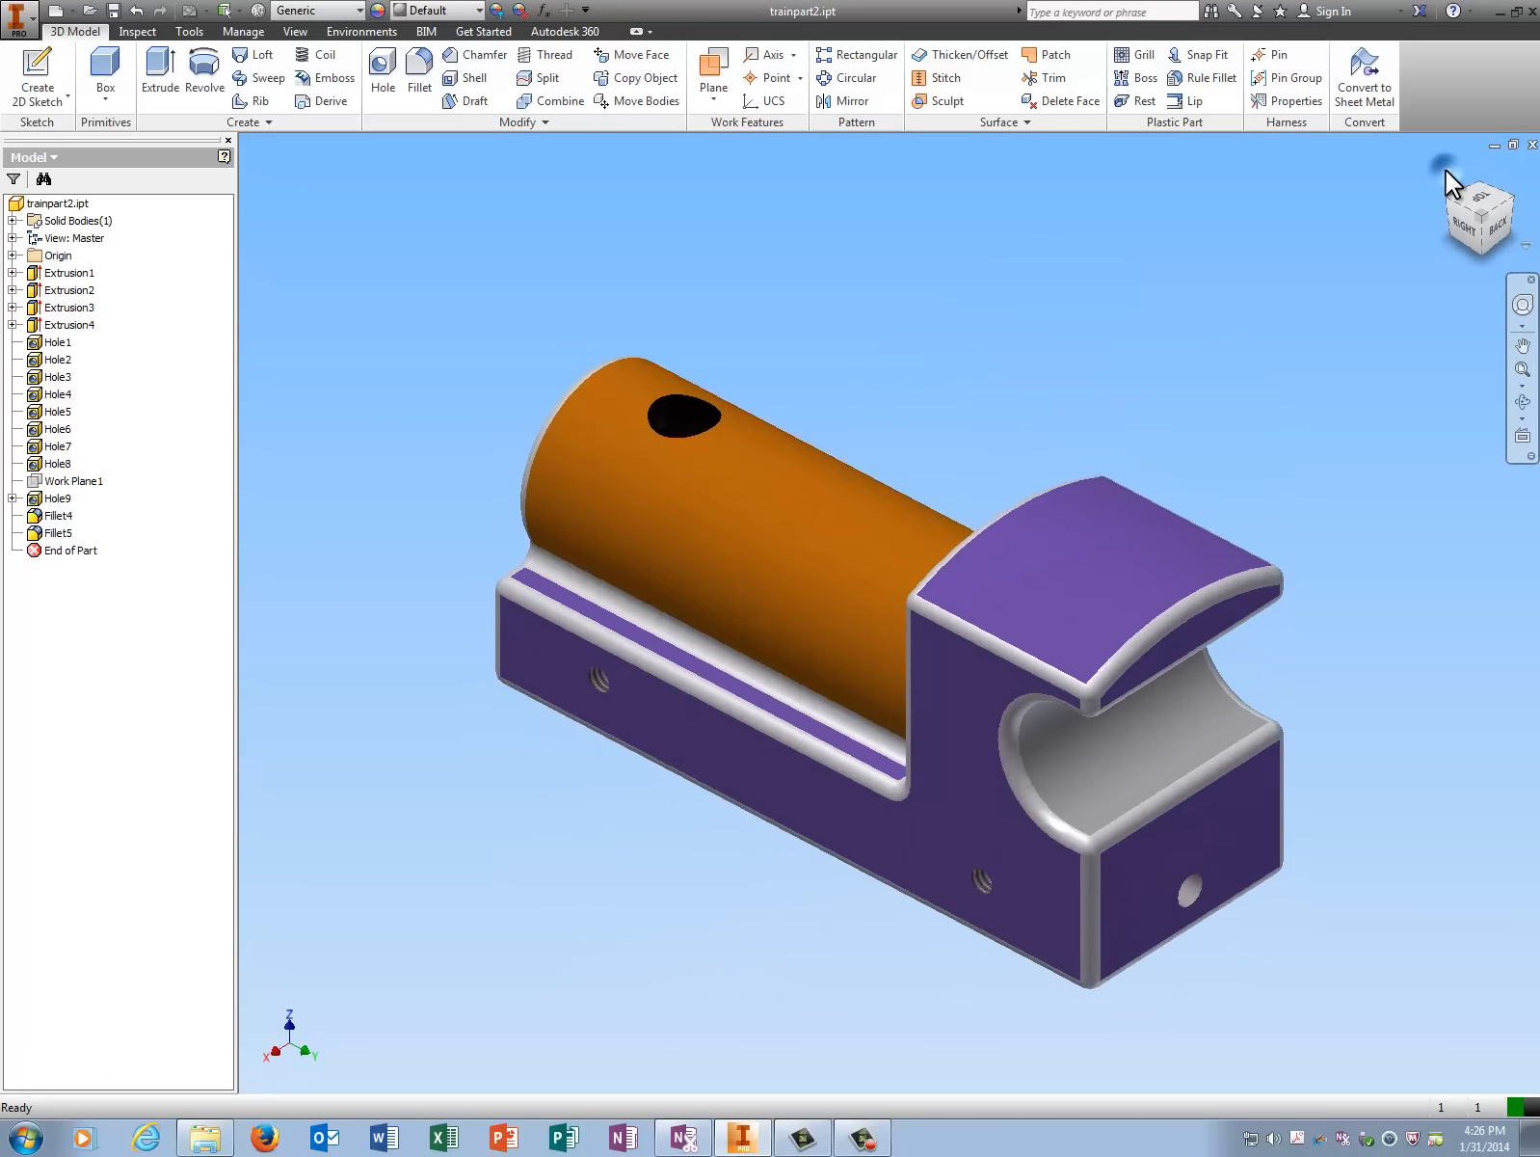
pyautogui.click(1446, 176)
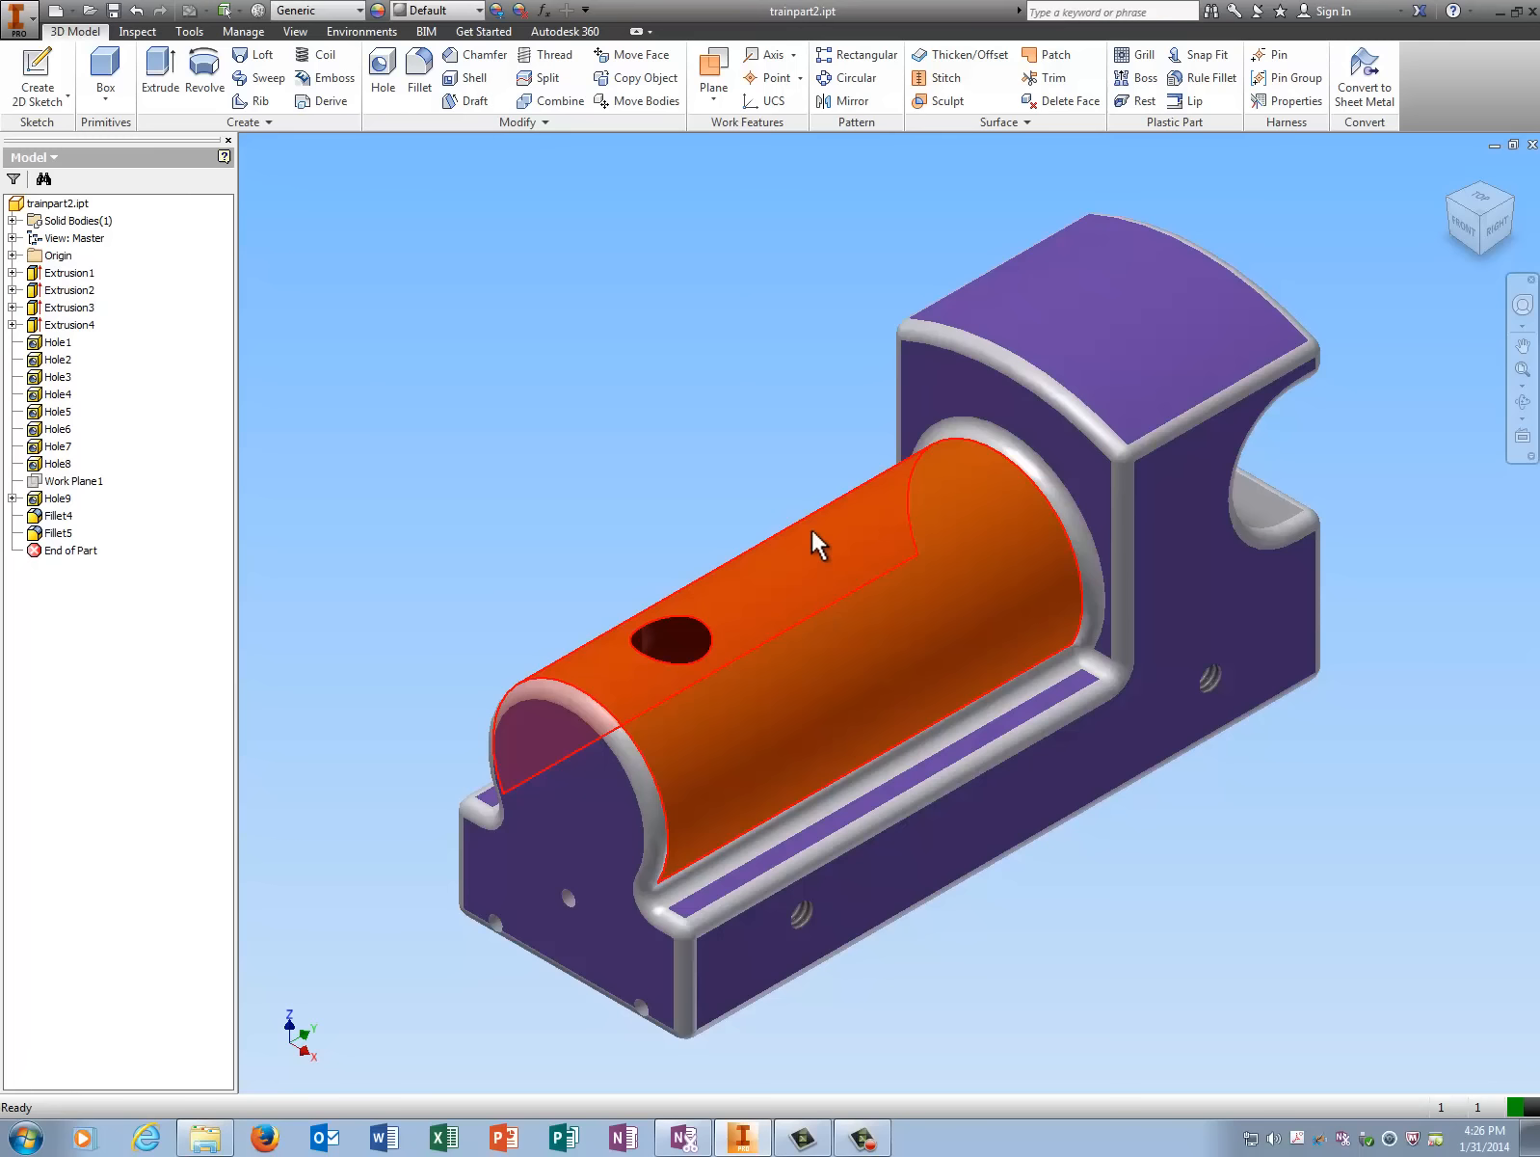
pyautogui.moveTo(811, 528)
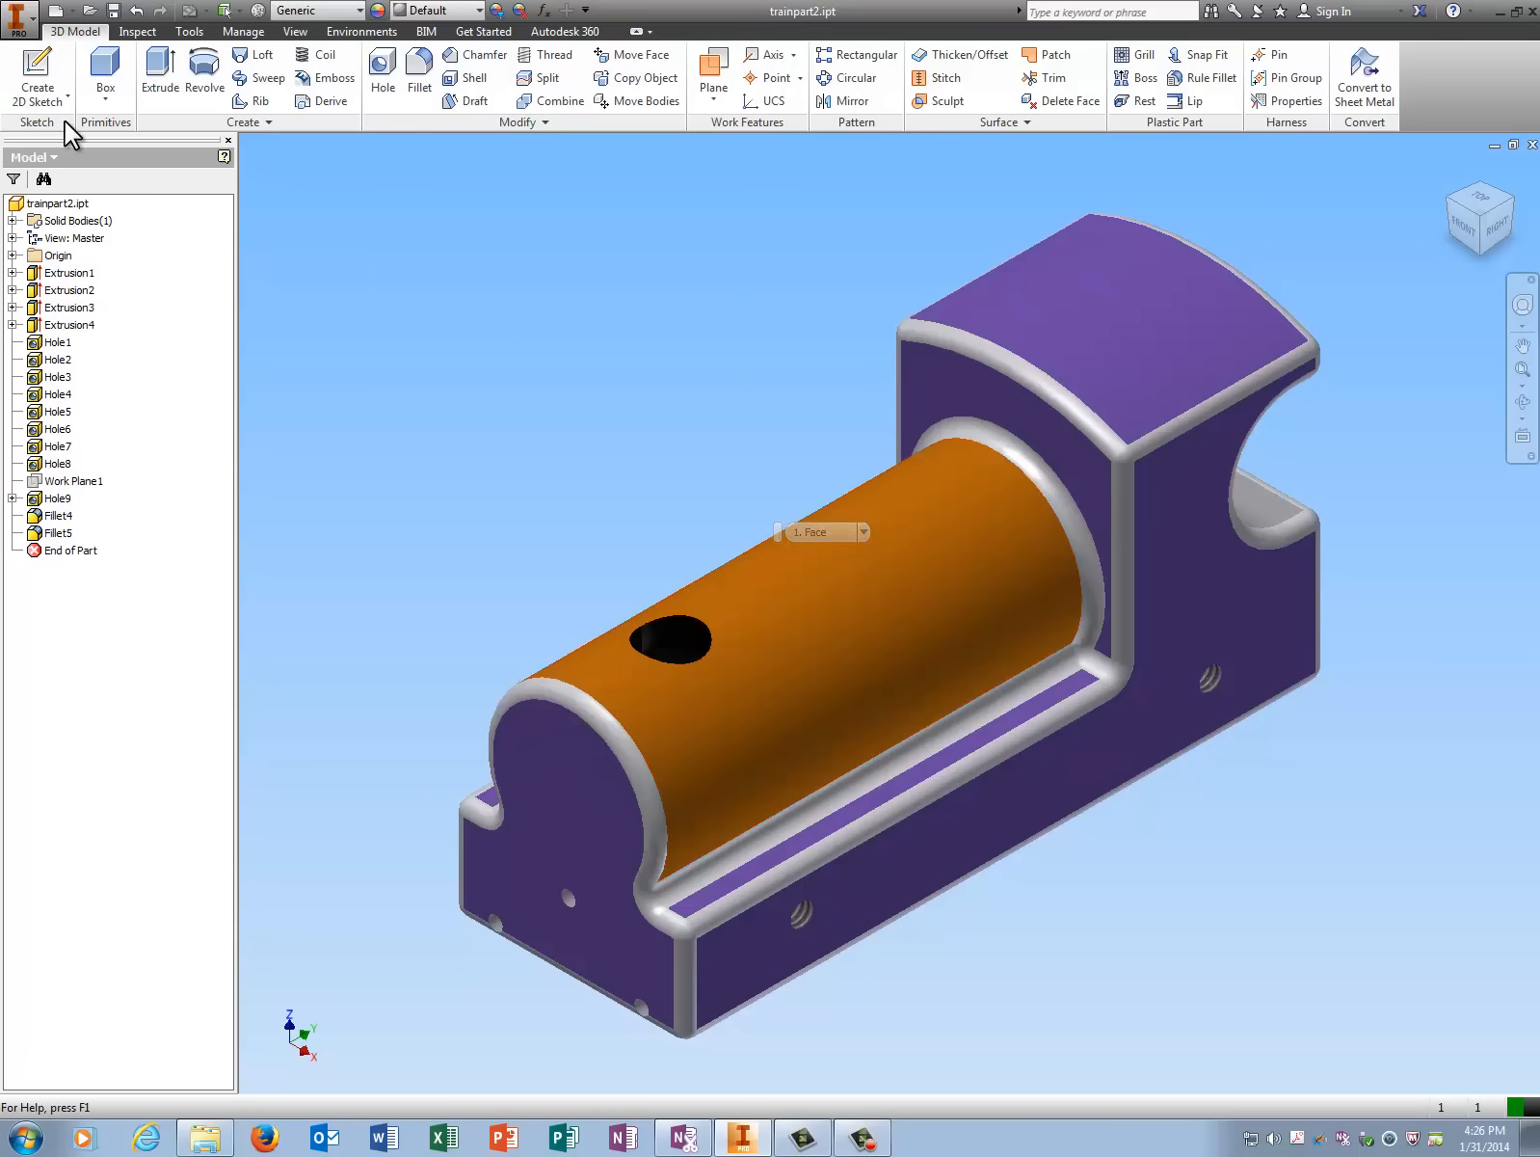
# Start a 2D sketch on the train's flat front face and load the image tigerpaw.jpg from the Train folder
pyautogui.click(36, 70)
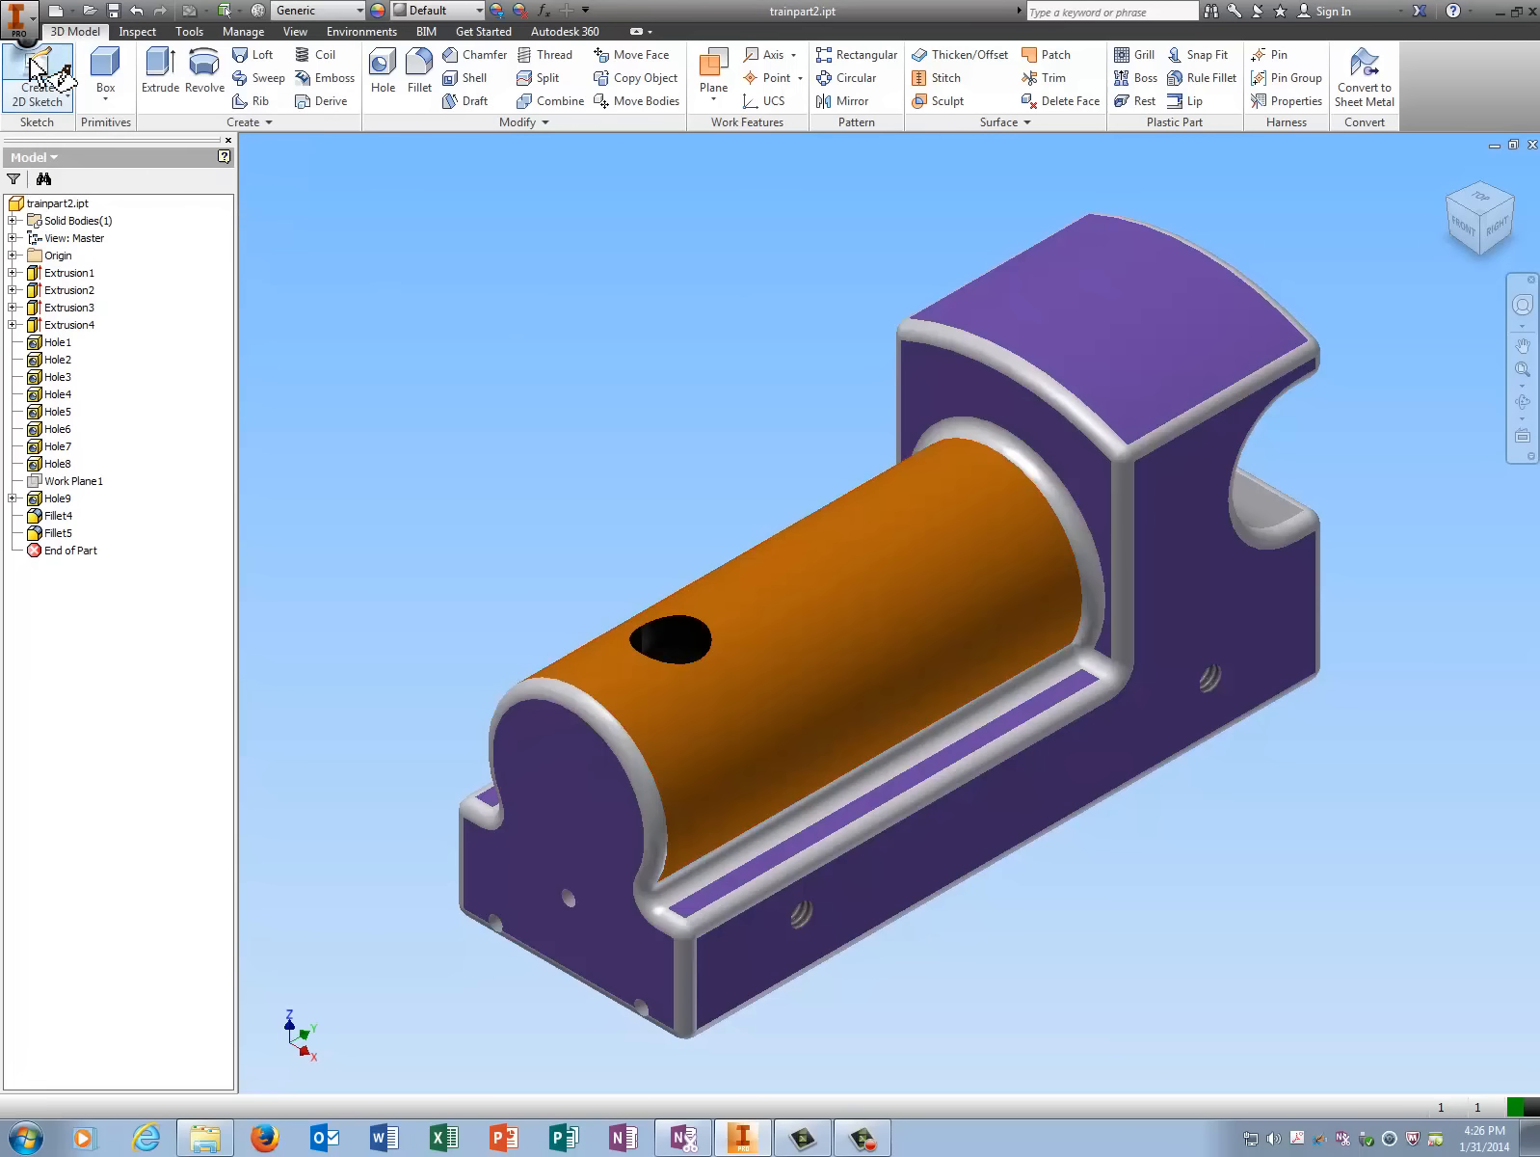
pyautogui.click(545, 816)
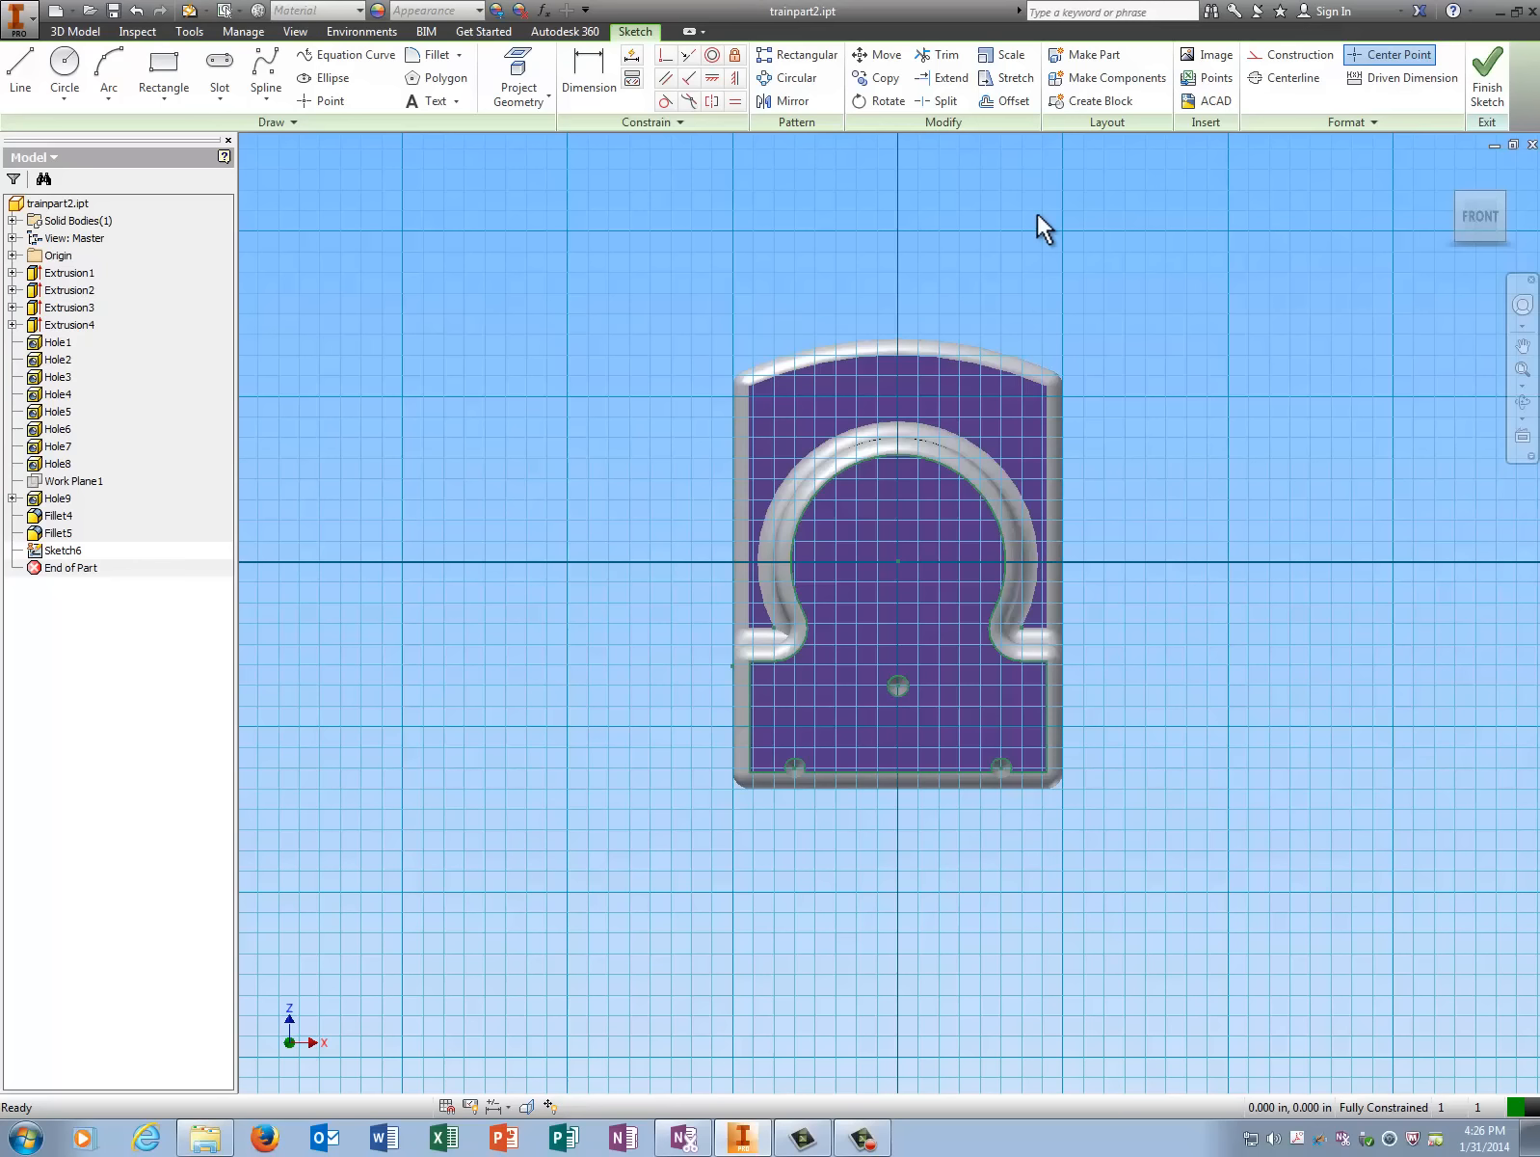
pyautogui.click(1206, 58)
pyautogui.click(915, 432)
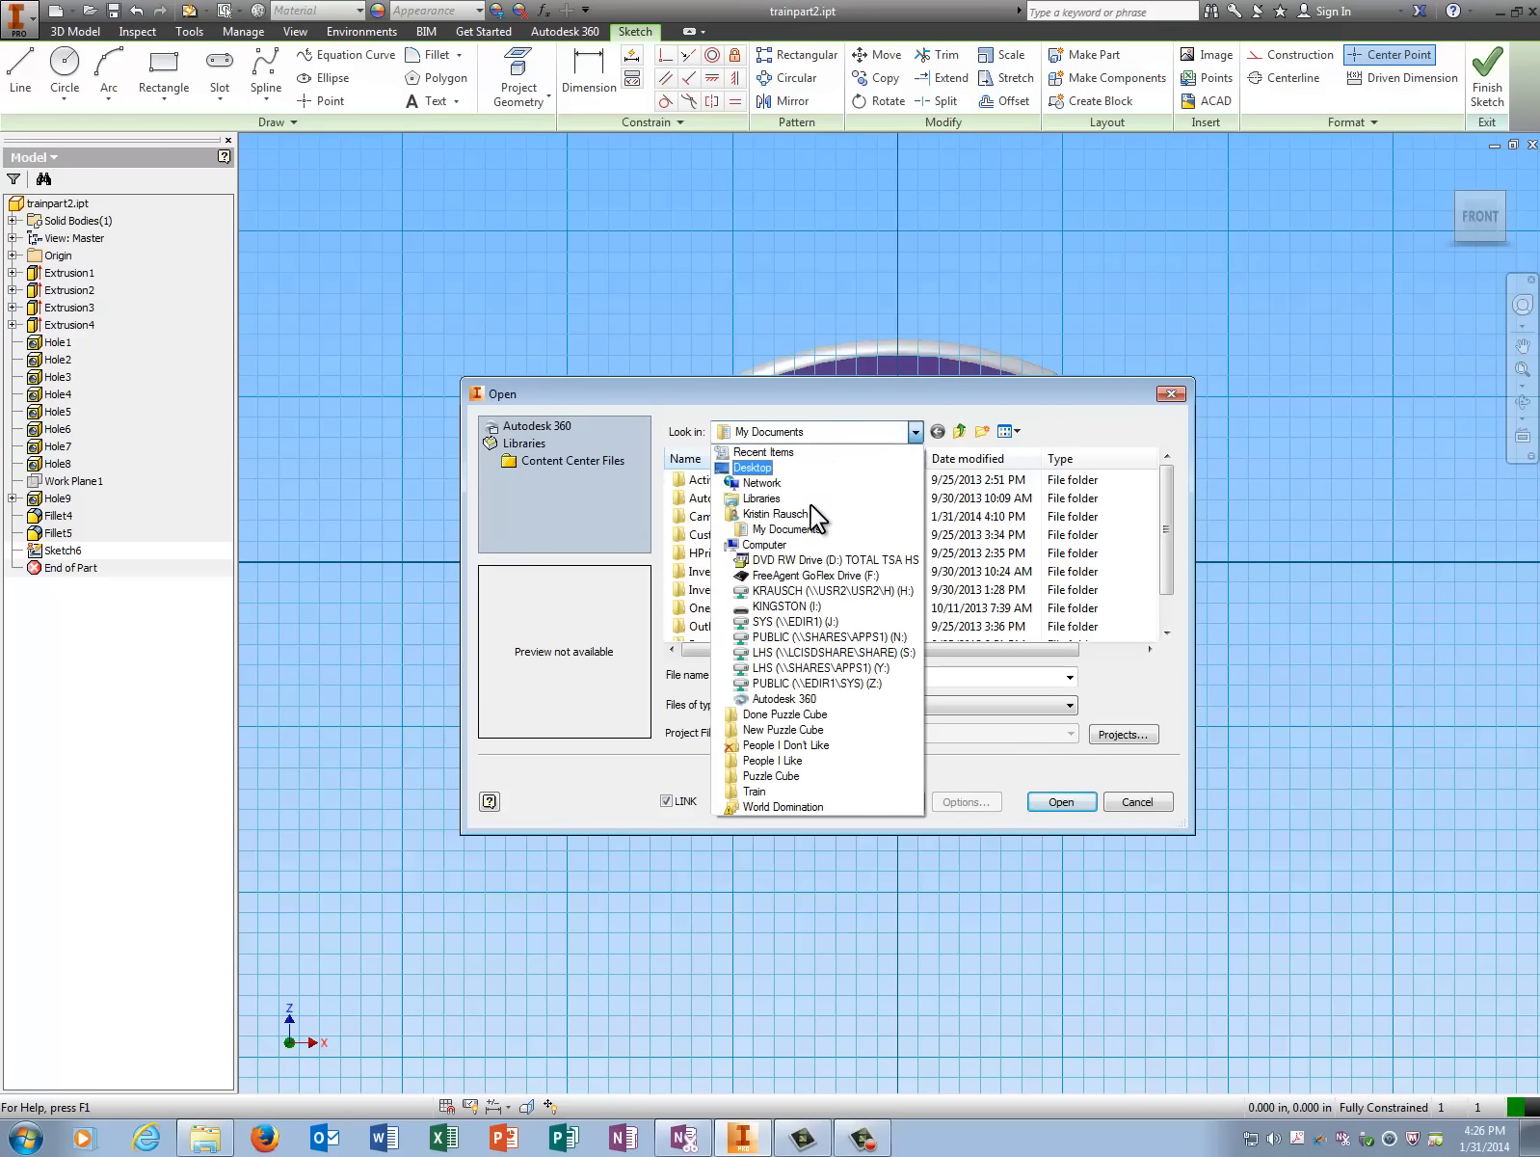
pyautogui.click(772, 791)
pyautogui.click(732, 552)
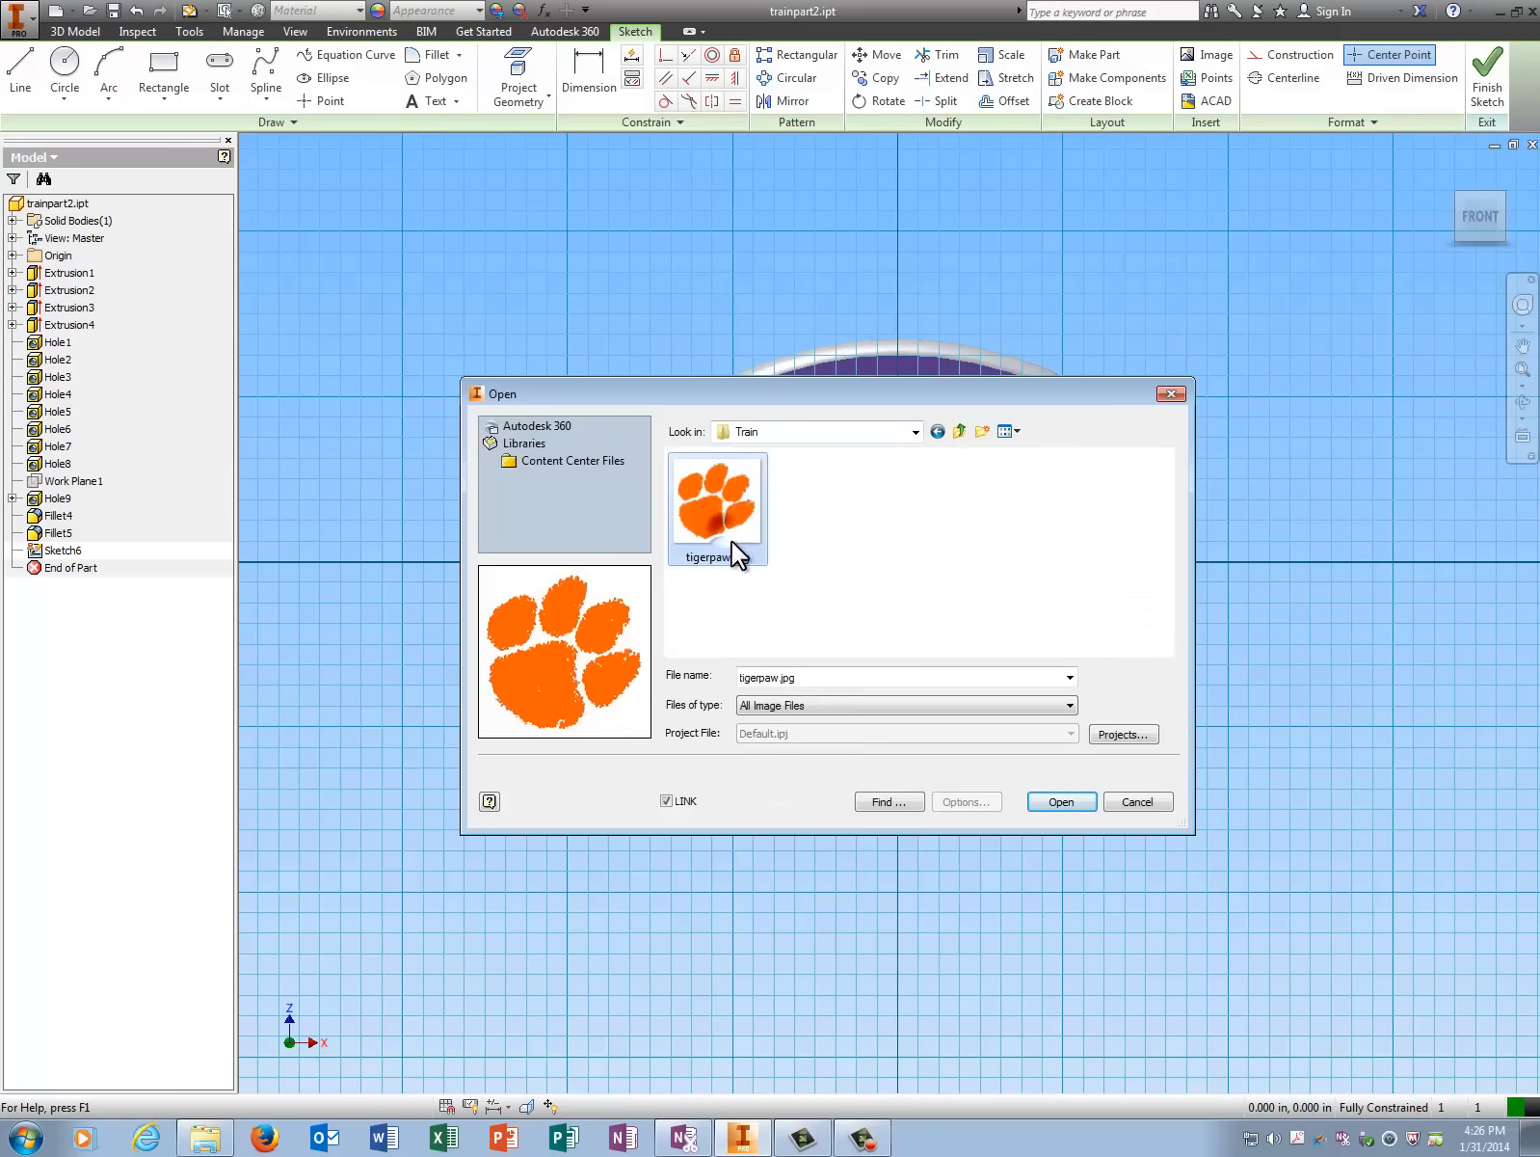
pyautogui.click(1061, 802)
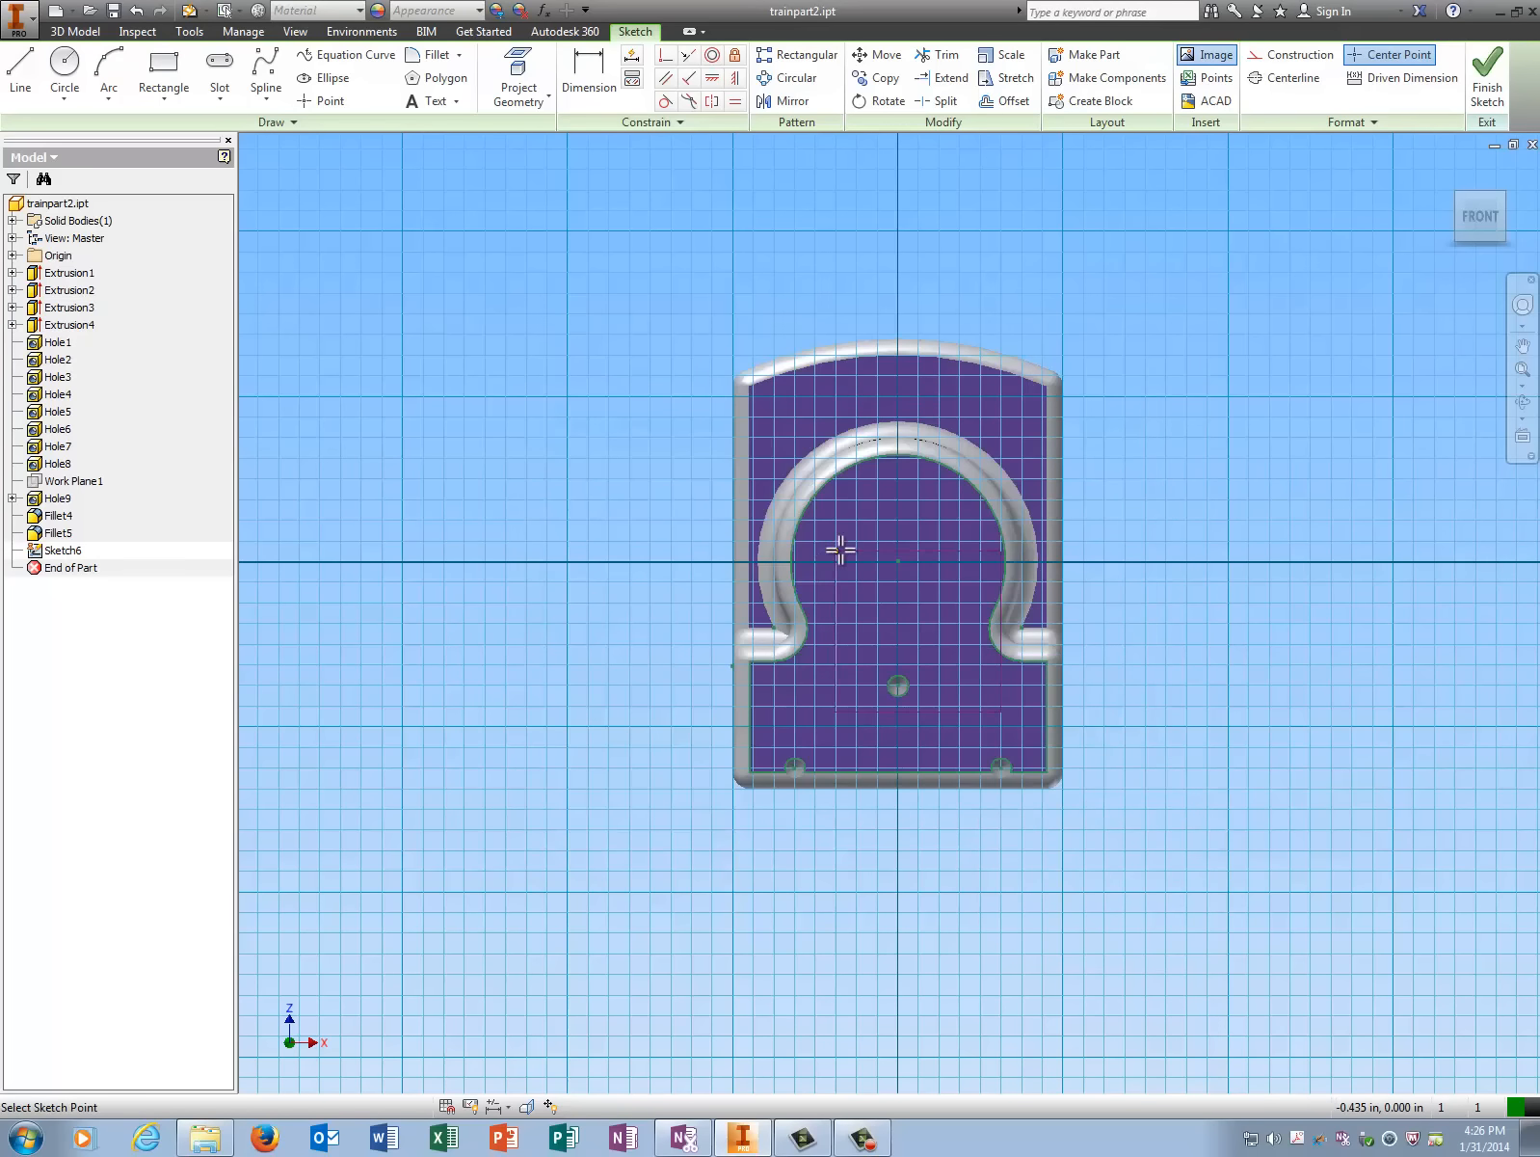
# Place the tiger paw image inside the rounded boiler front, shrink it slightly, centre it and finish the sketch
pyautogui.click(815, 502)
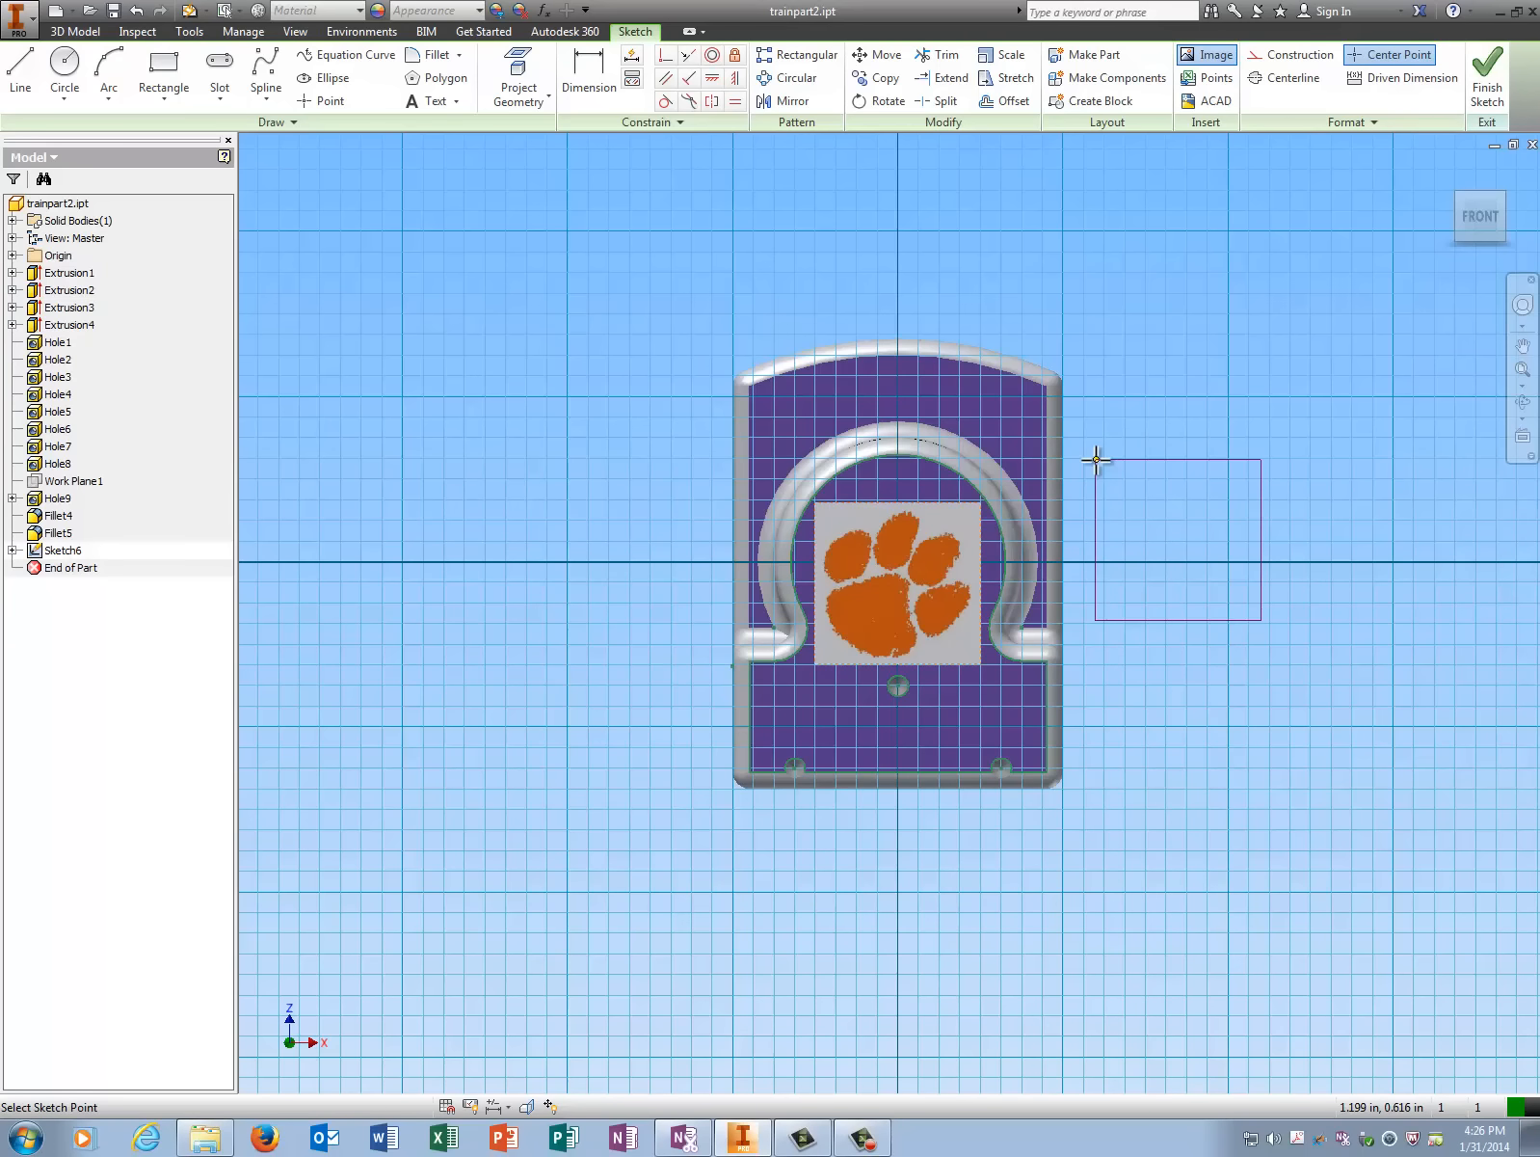
pyautogui.press('Escape')
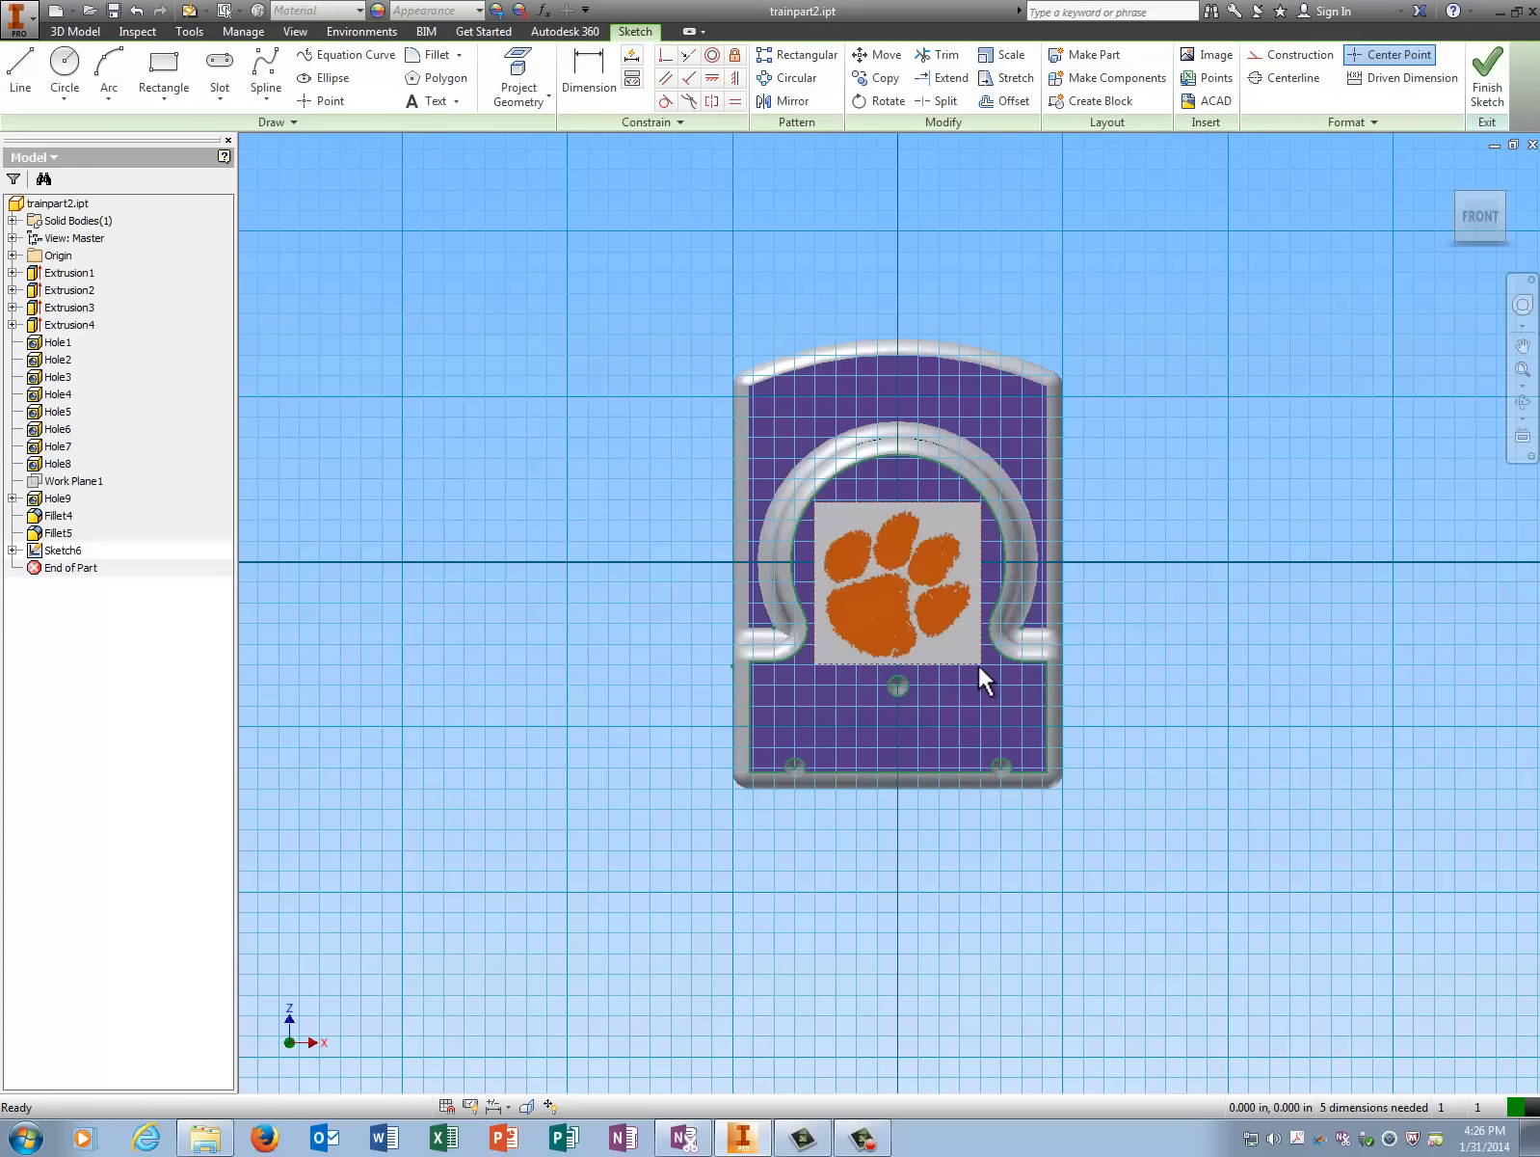
pyautogui.moveTo(980, 663); pyautogui.dragTo(904, 571)
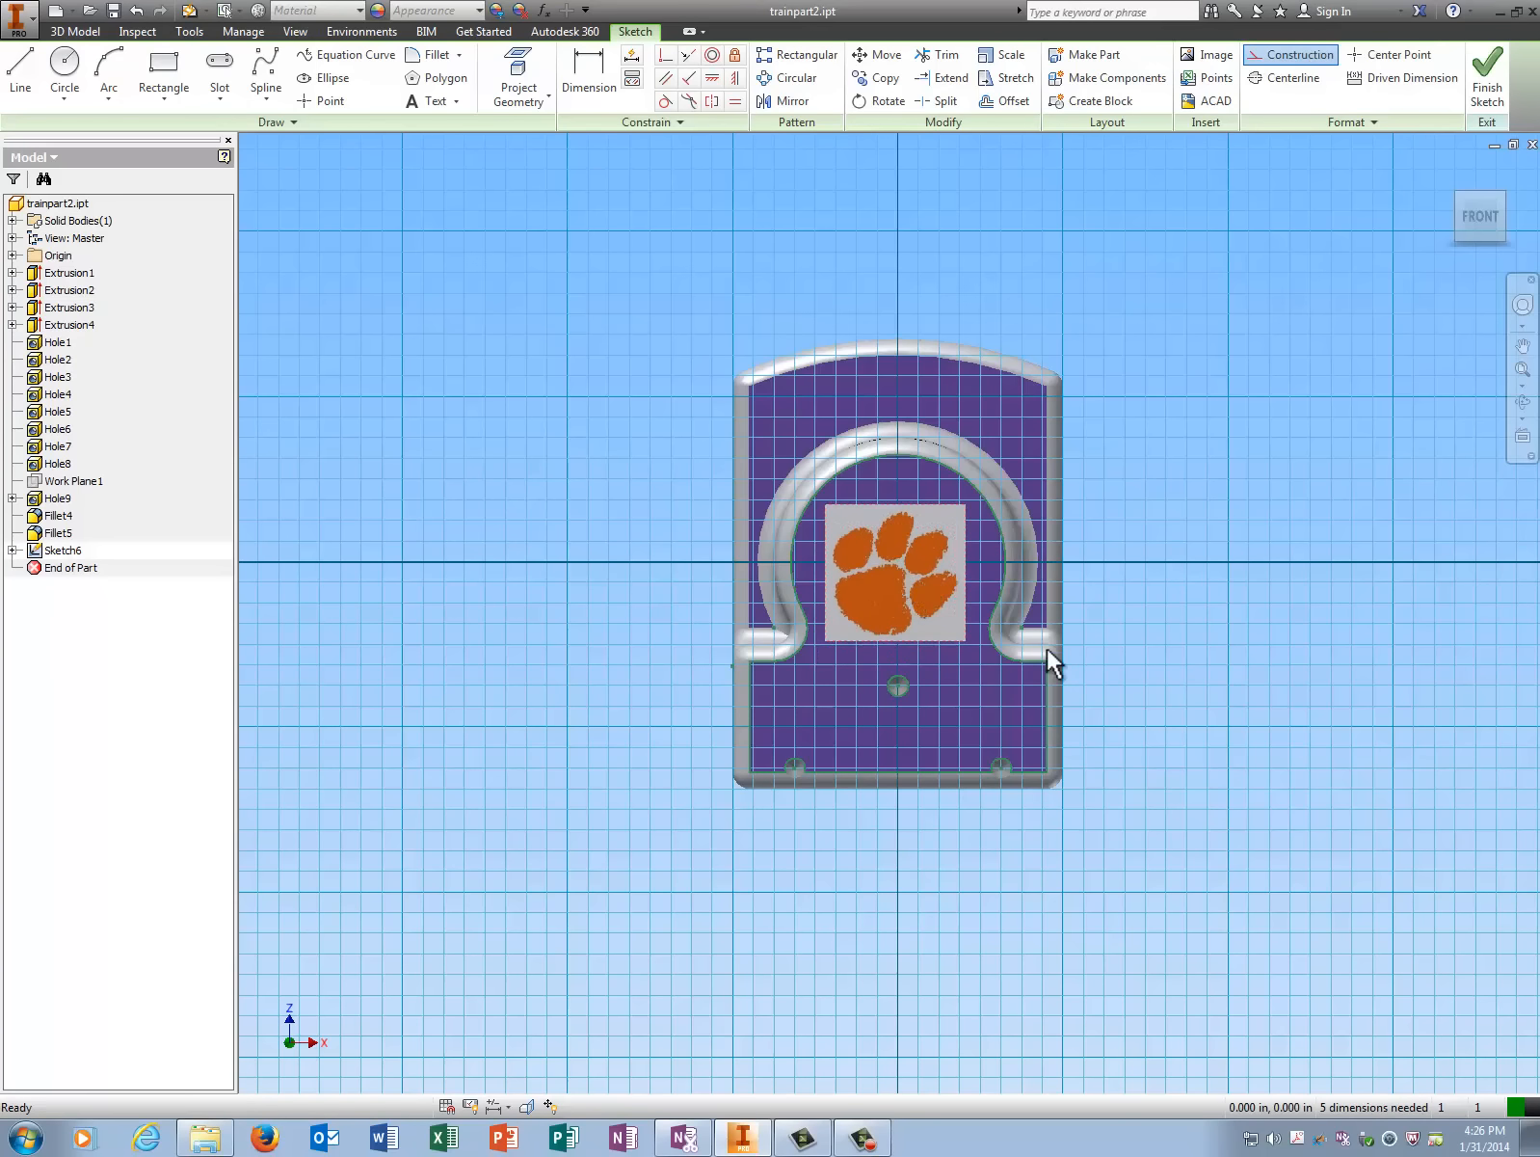
pyautogui.click(1487, 72)
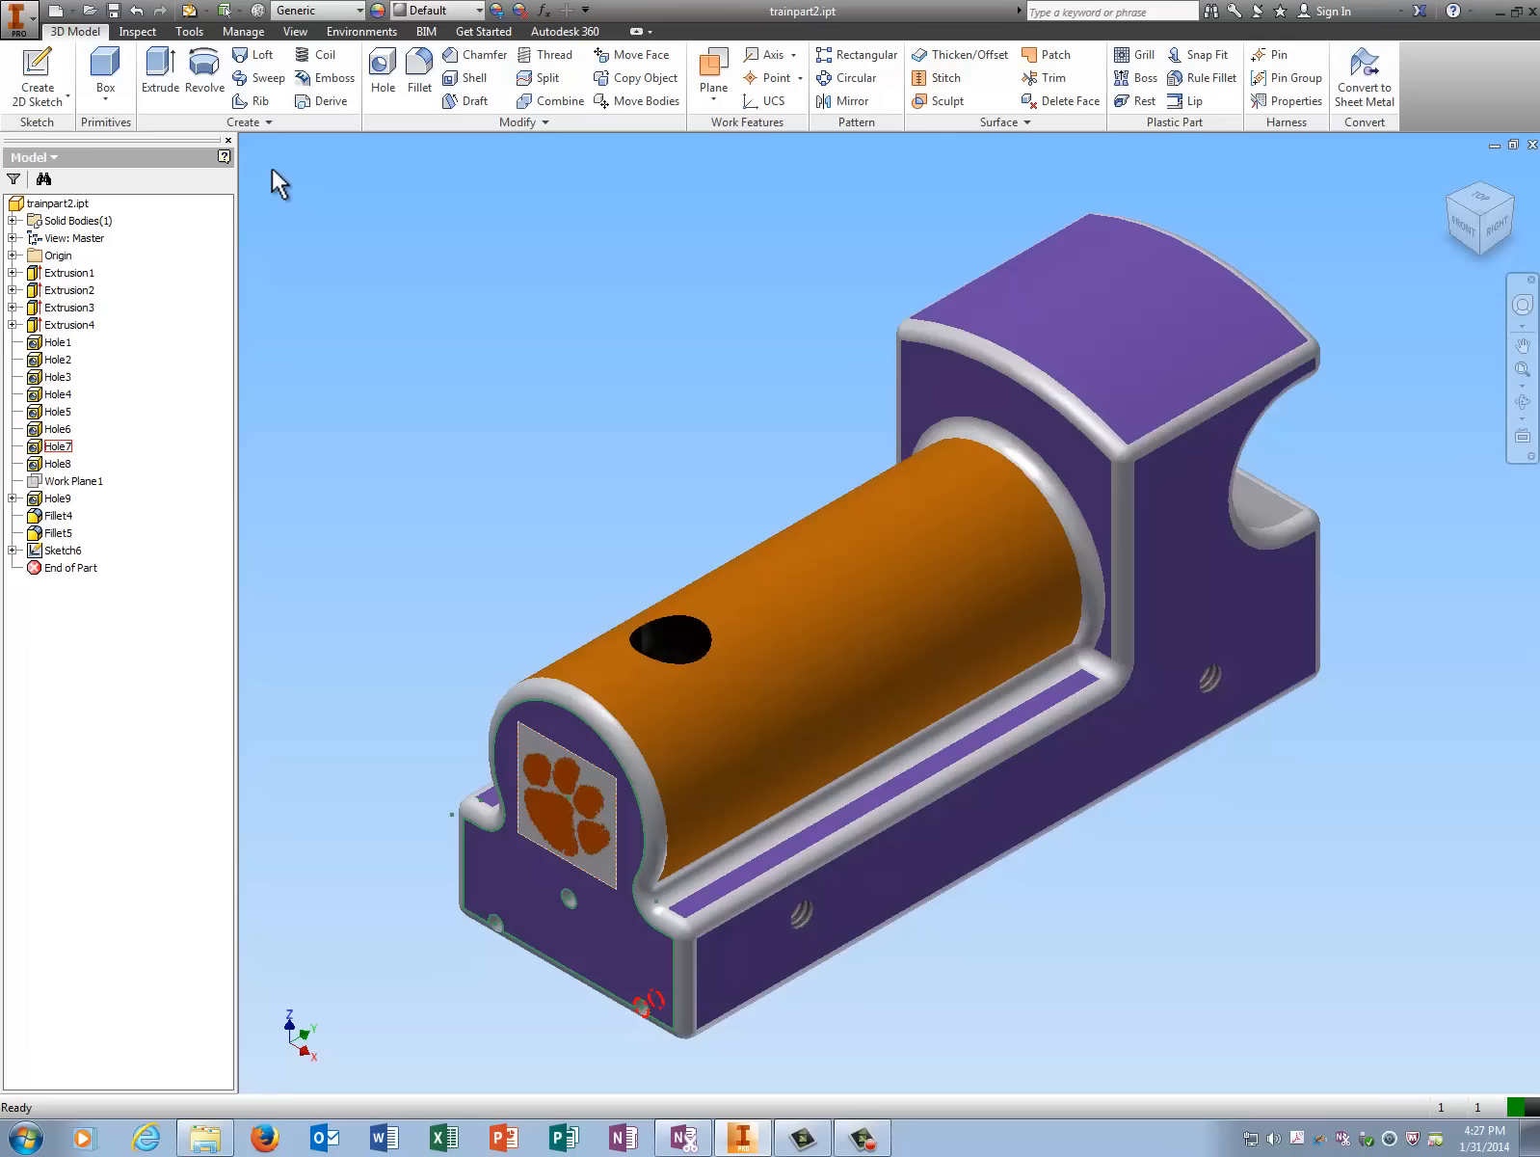
# Apply the sketched tiger paw image as a decal on the train's front face with Chain Faces on
pyautogui.click(260, 123)
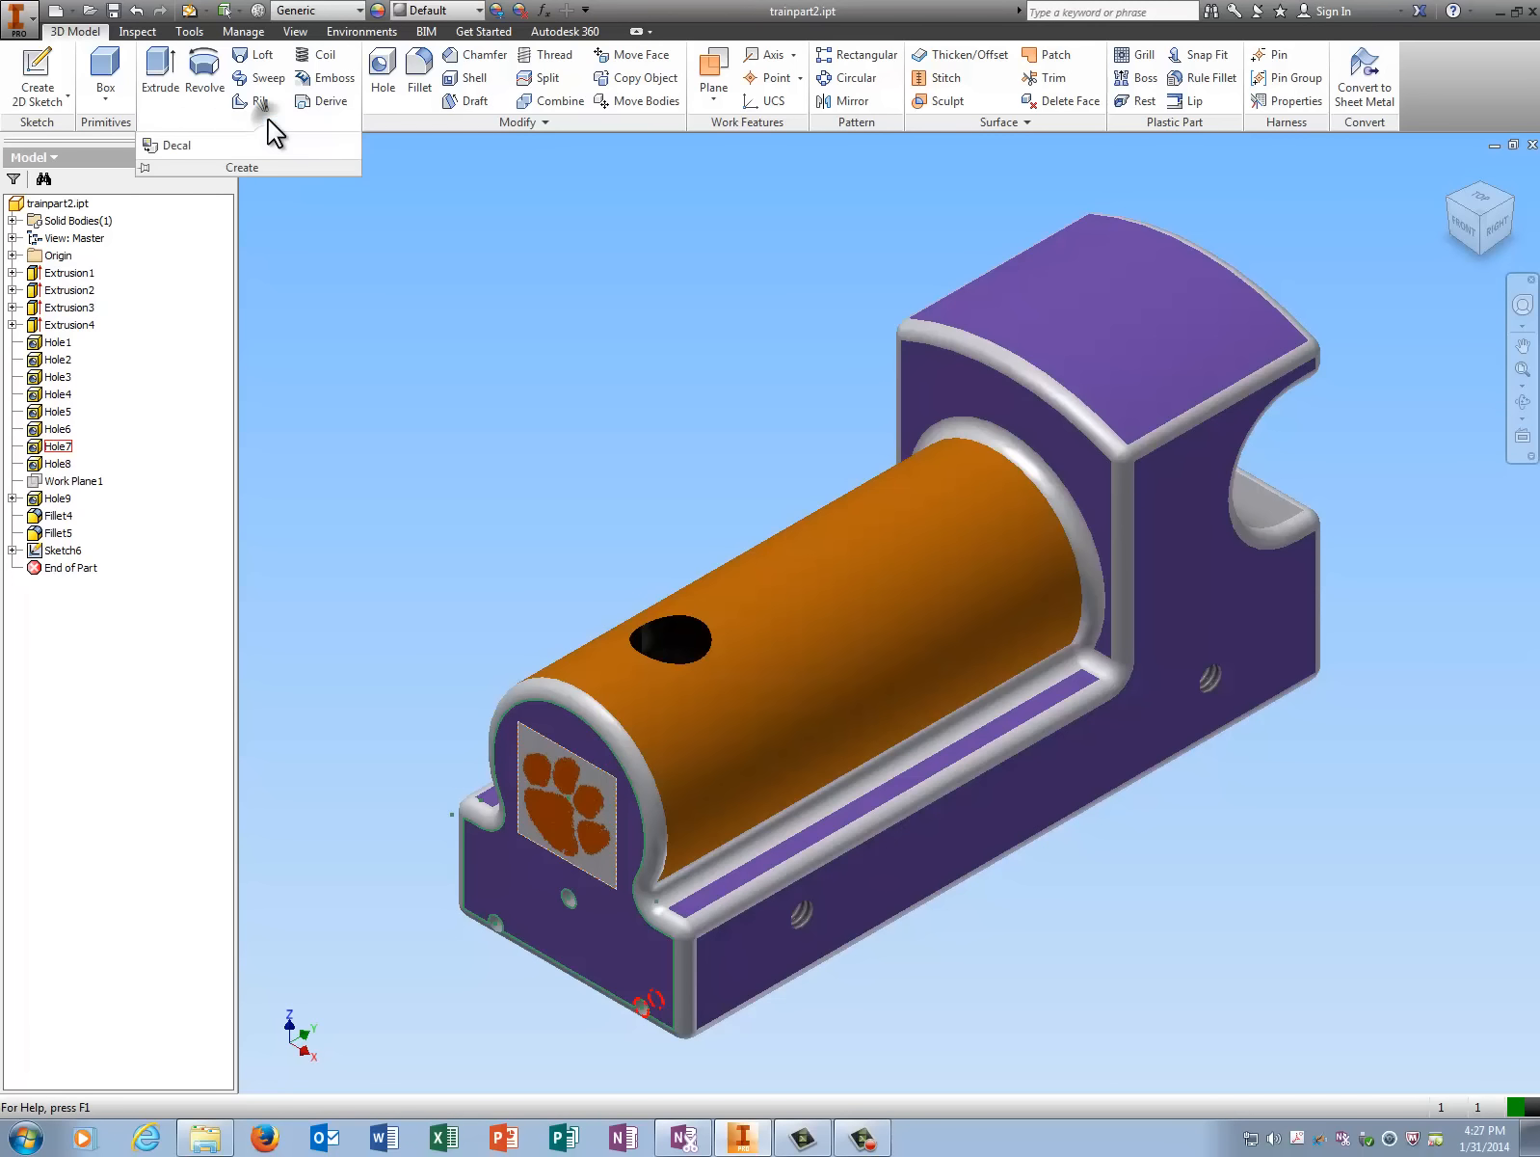
pyautogui.click(183, 146)
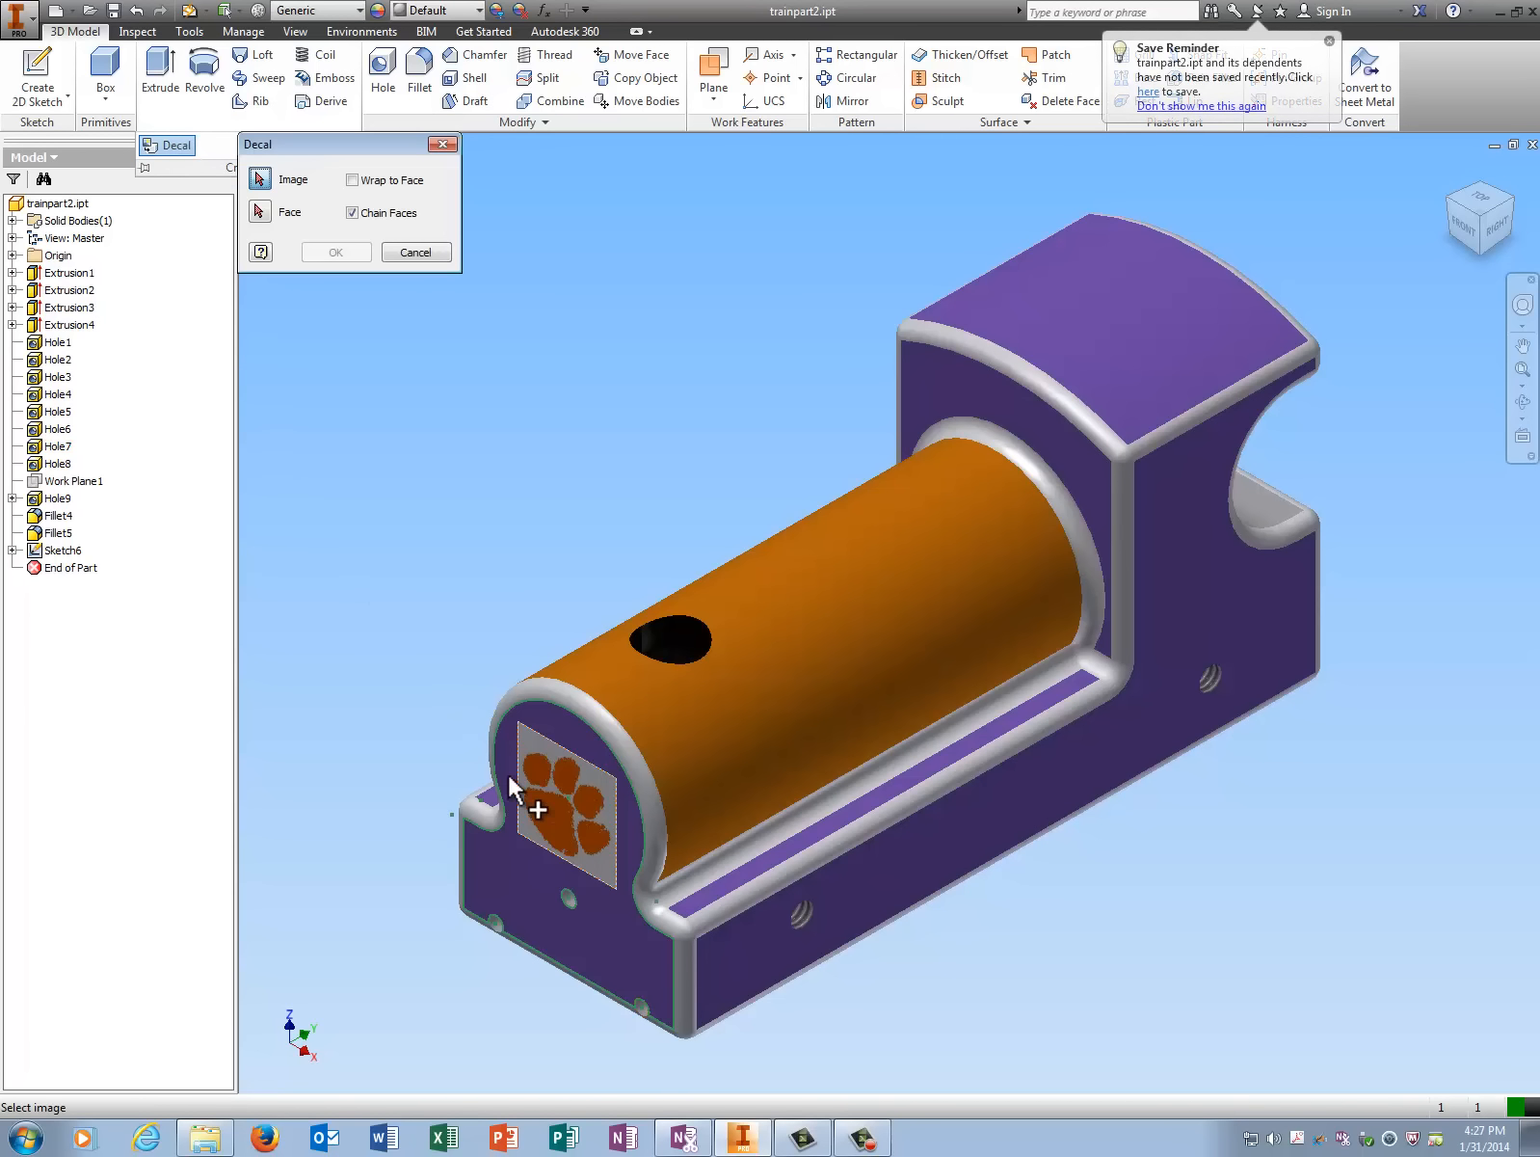
pyautogui.click(566, 799)
pyautogui.click(570, 730)
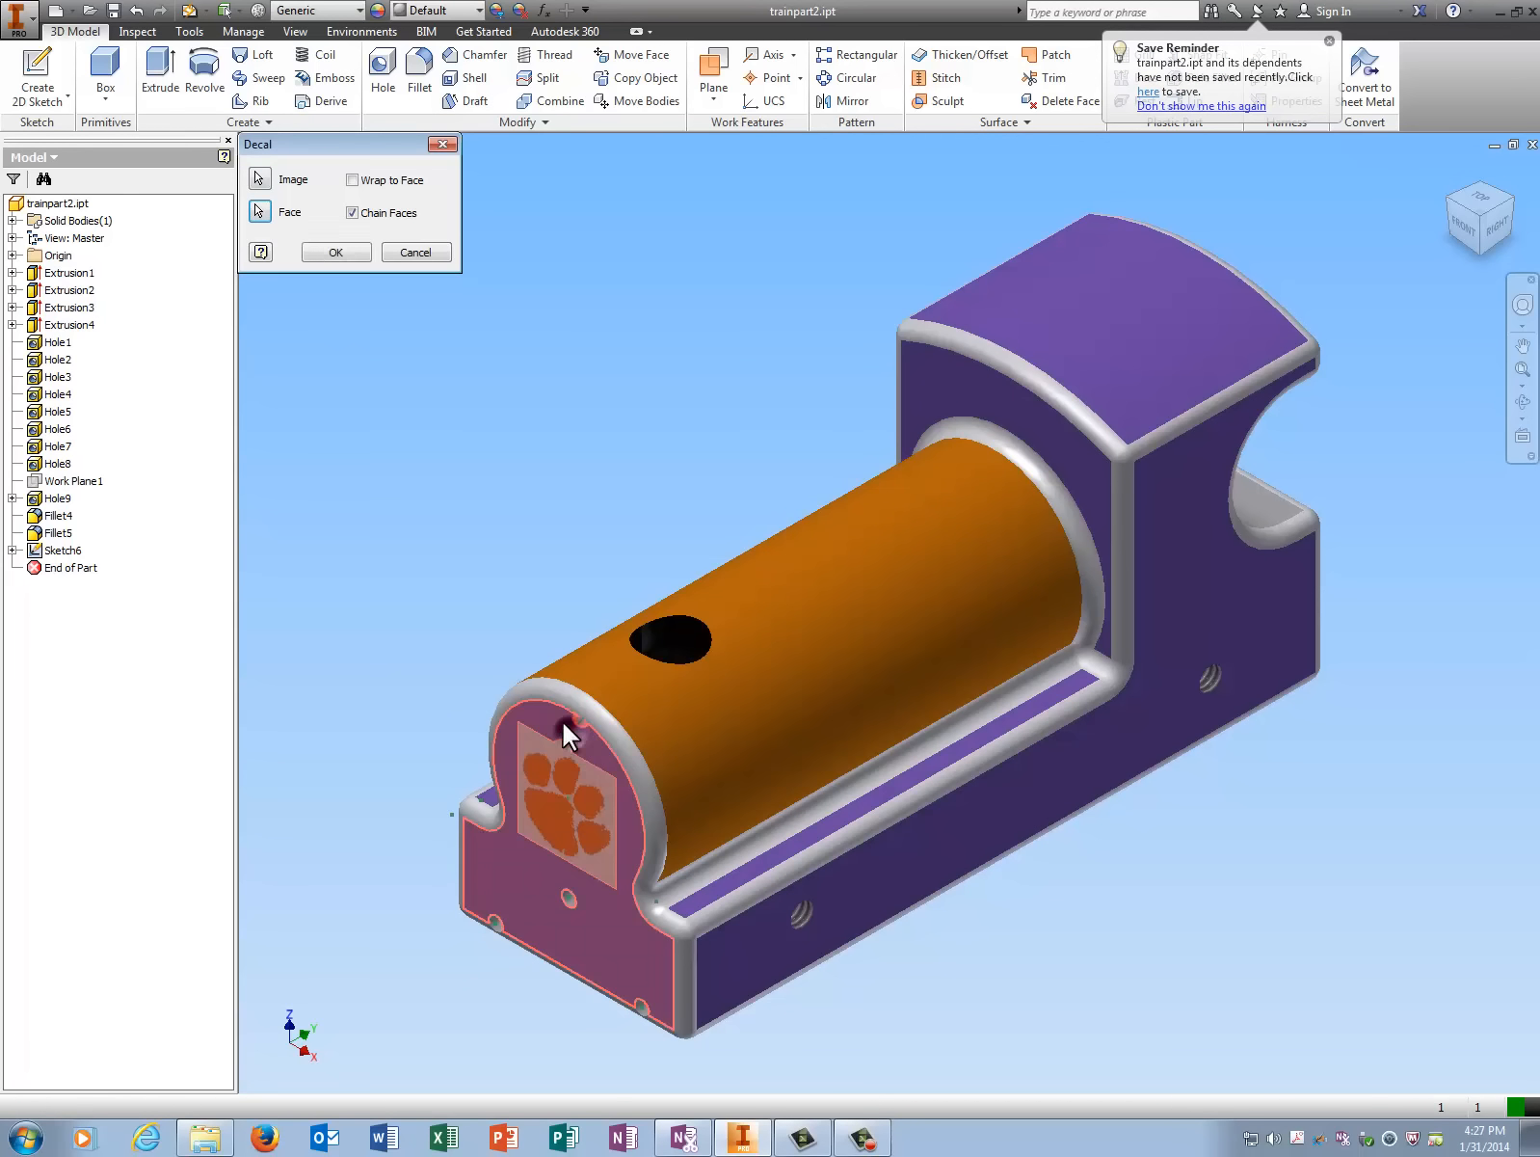
pyautogui.click(336, 251)
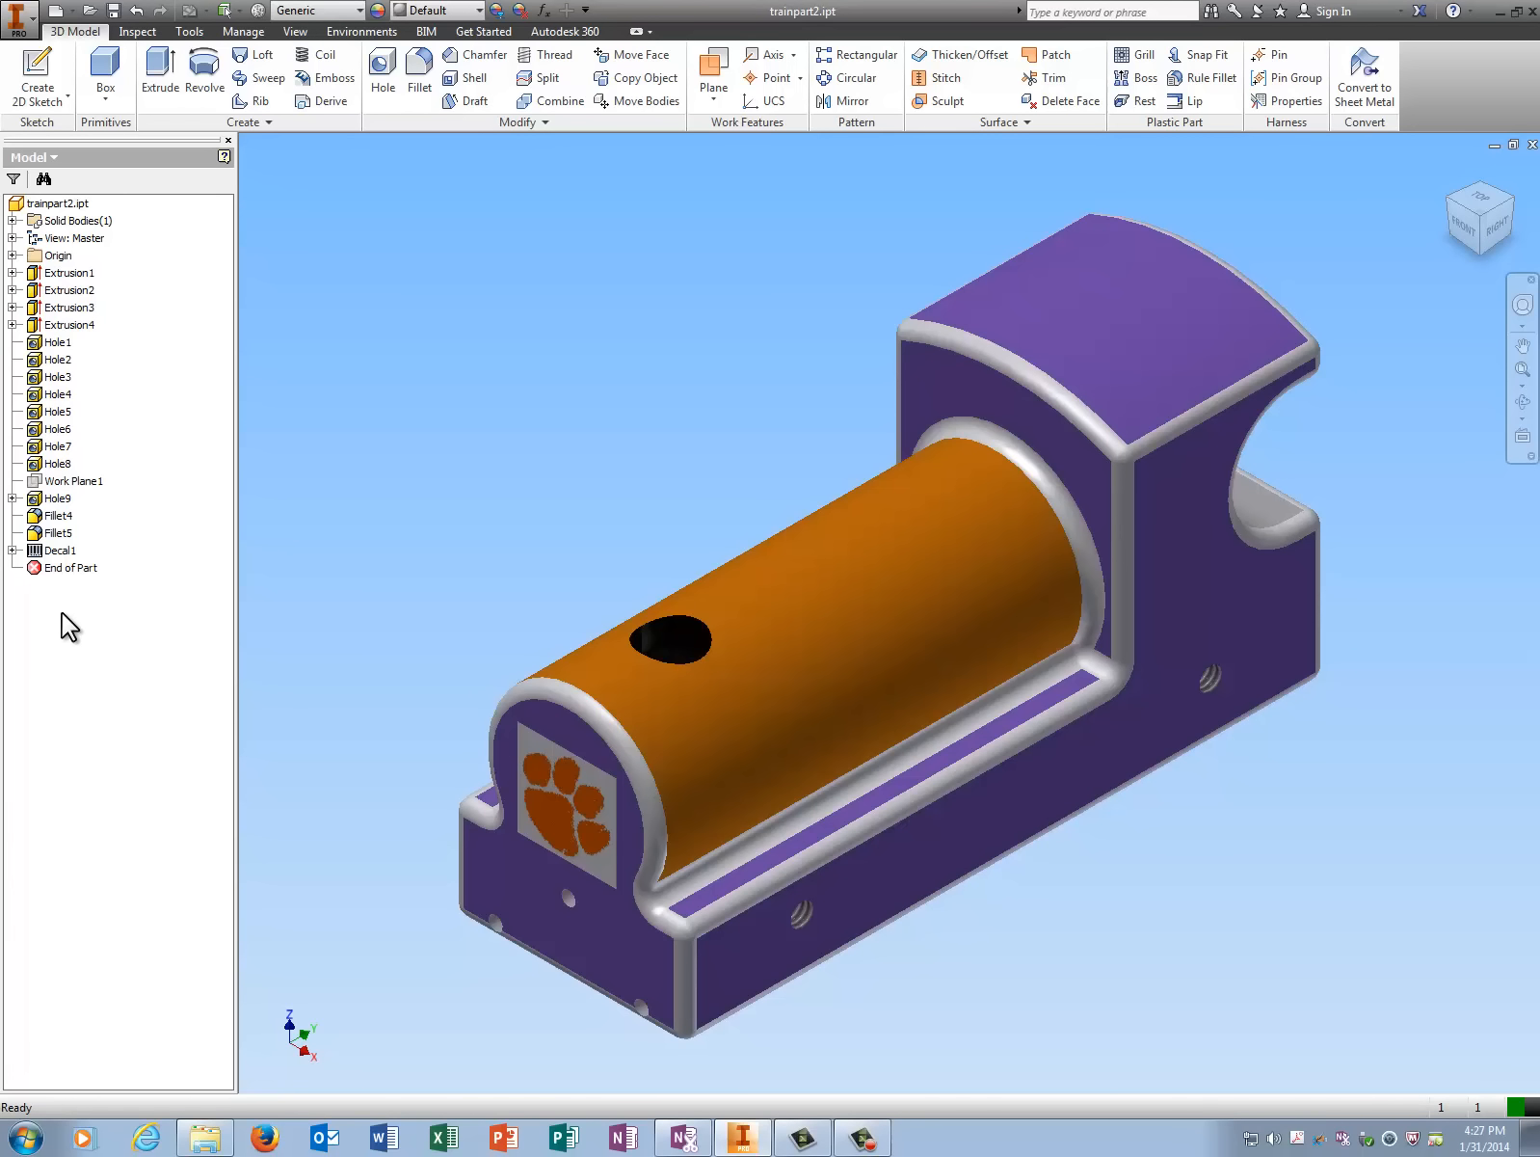
# Make Work Plane1 at the top of the boiler visible and start a 2D sketch on it
pyautogui.rightClick(58, 482)
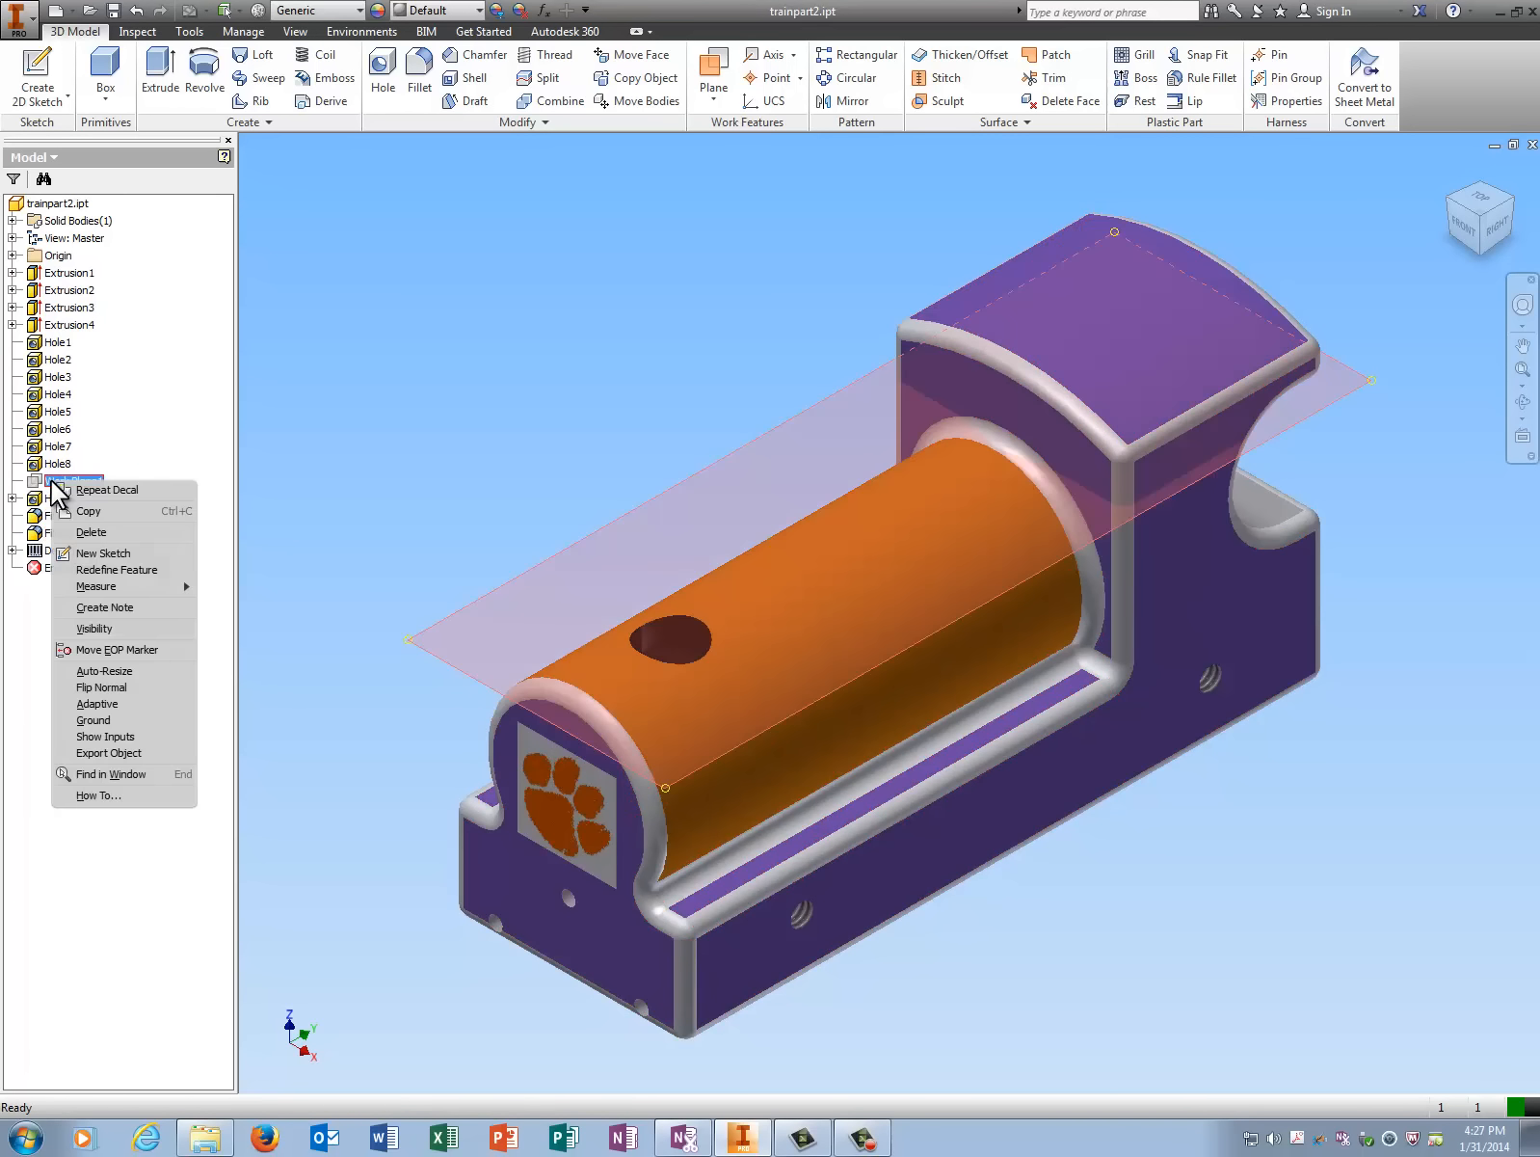
pyautogui.click(102, 628)
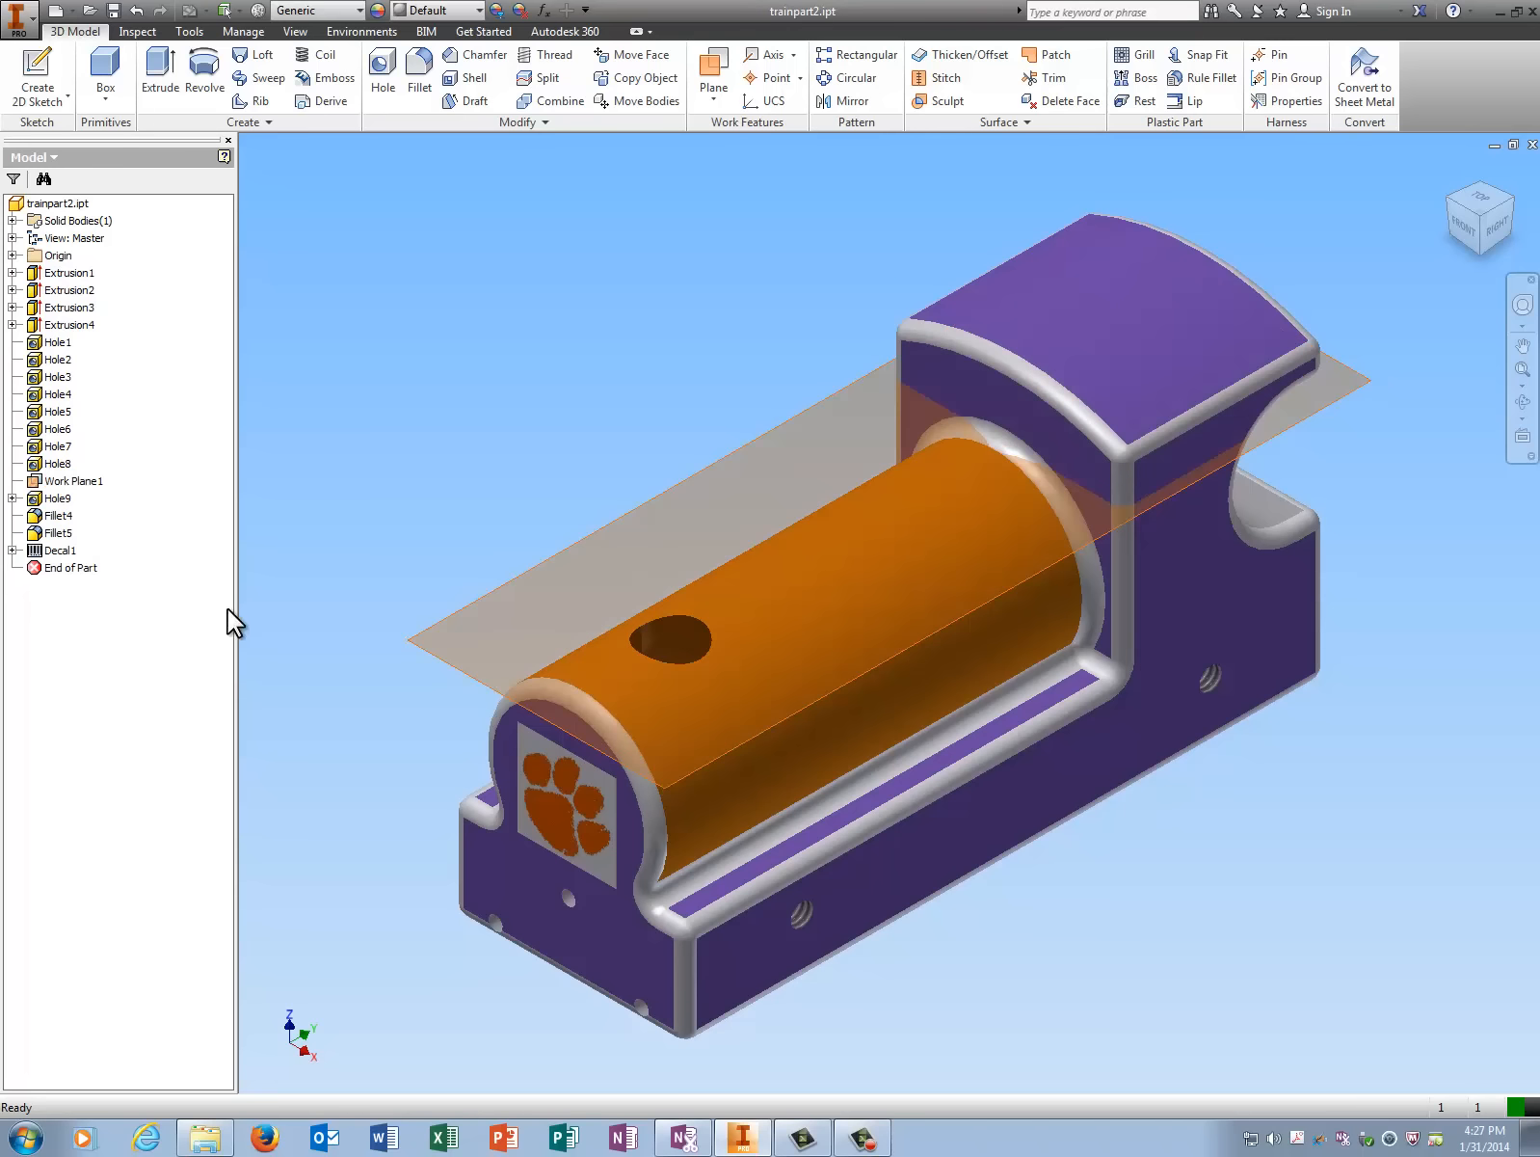
pyautogui.click(48, 97)
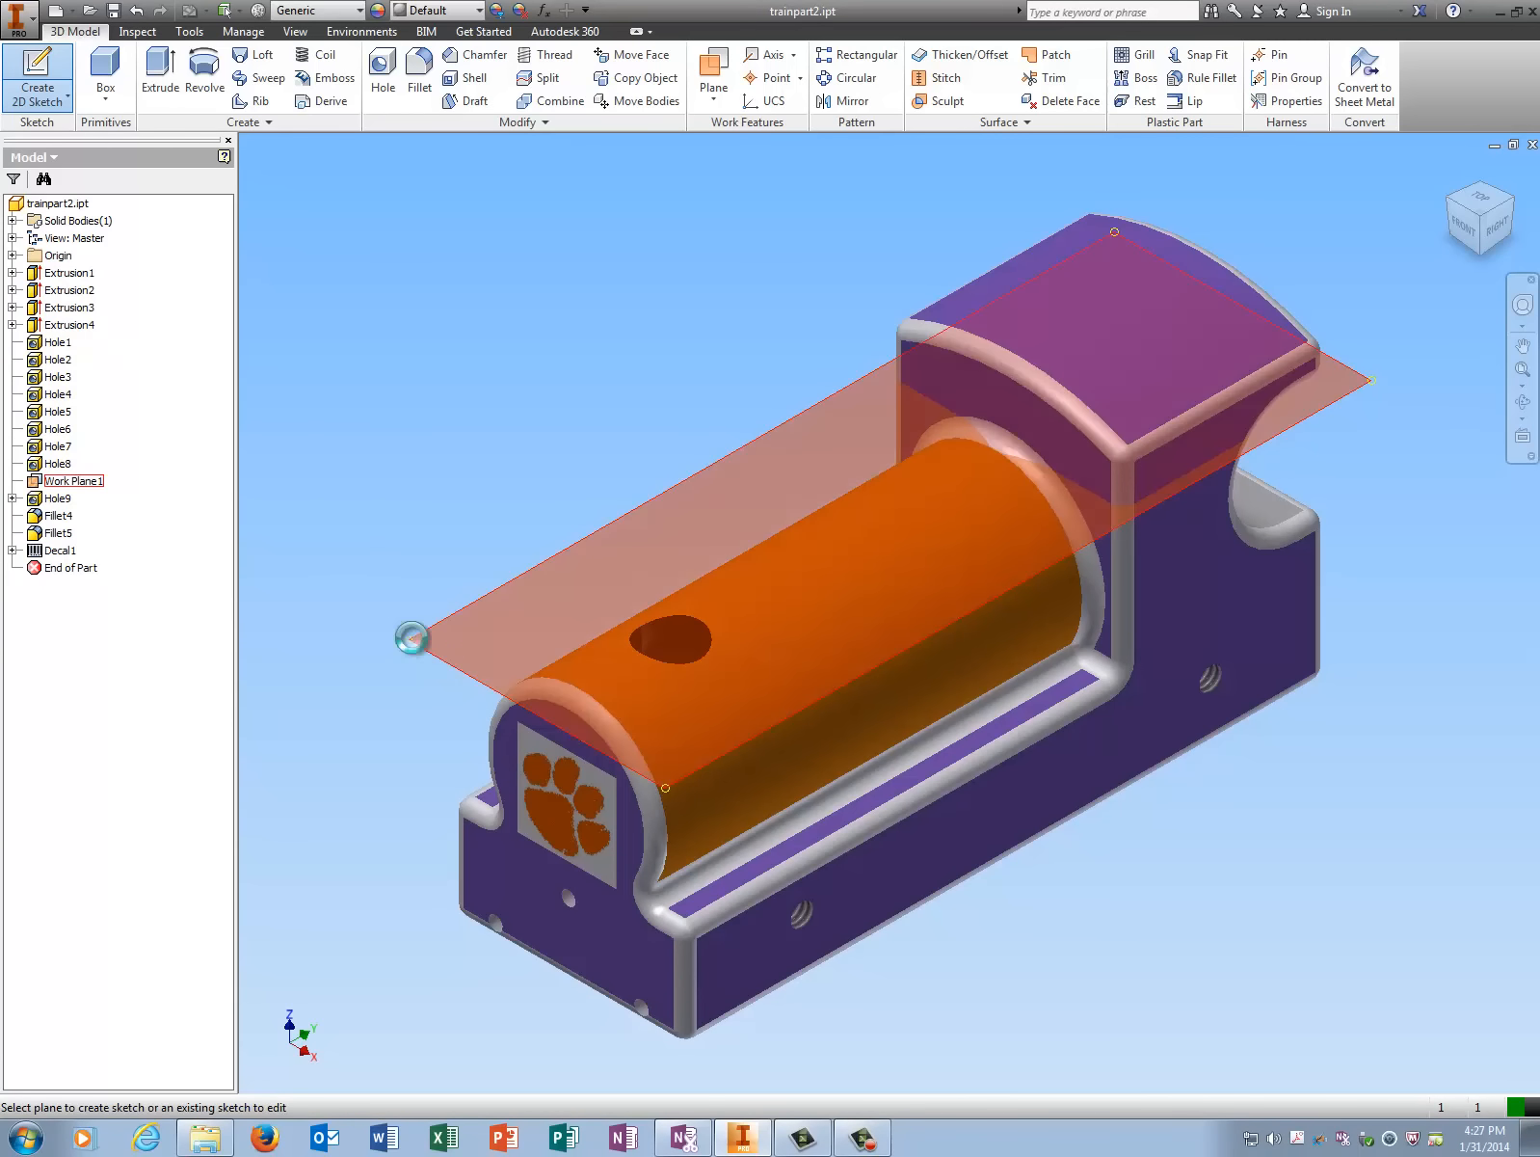
pyautogui.click(411, 638)
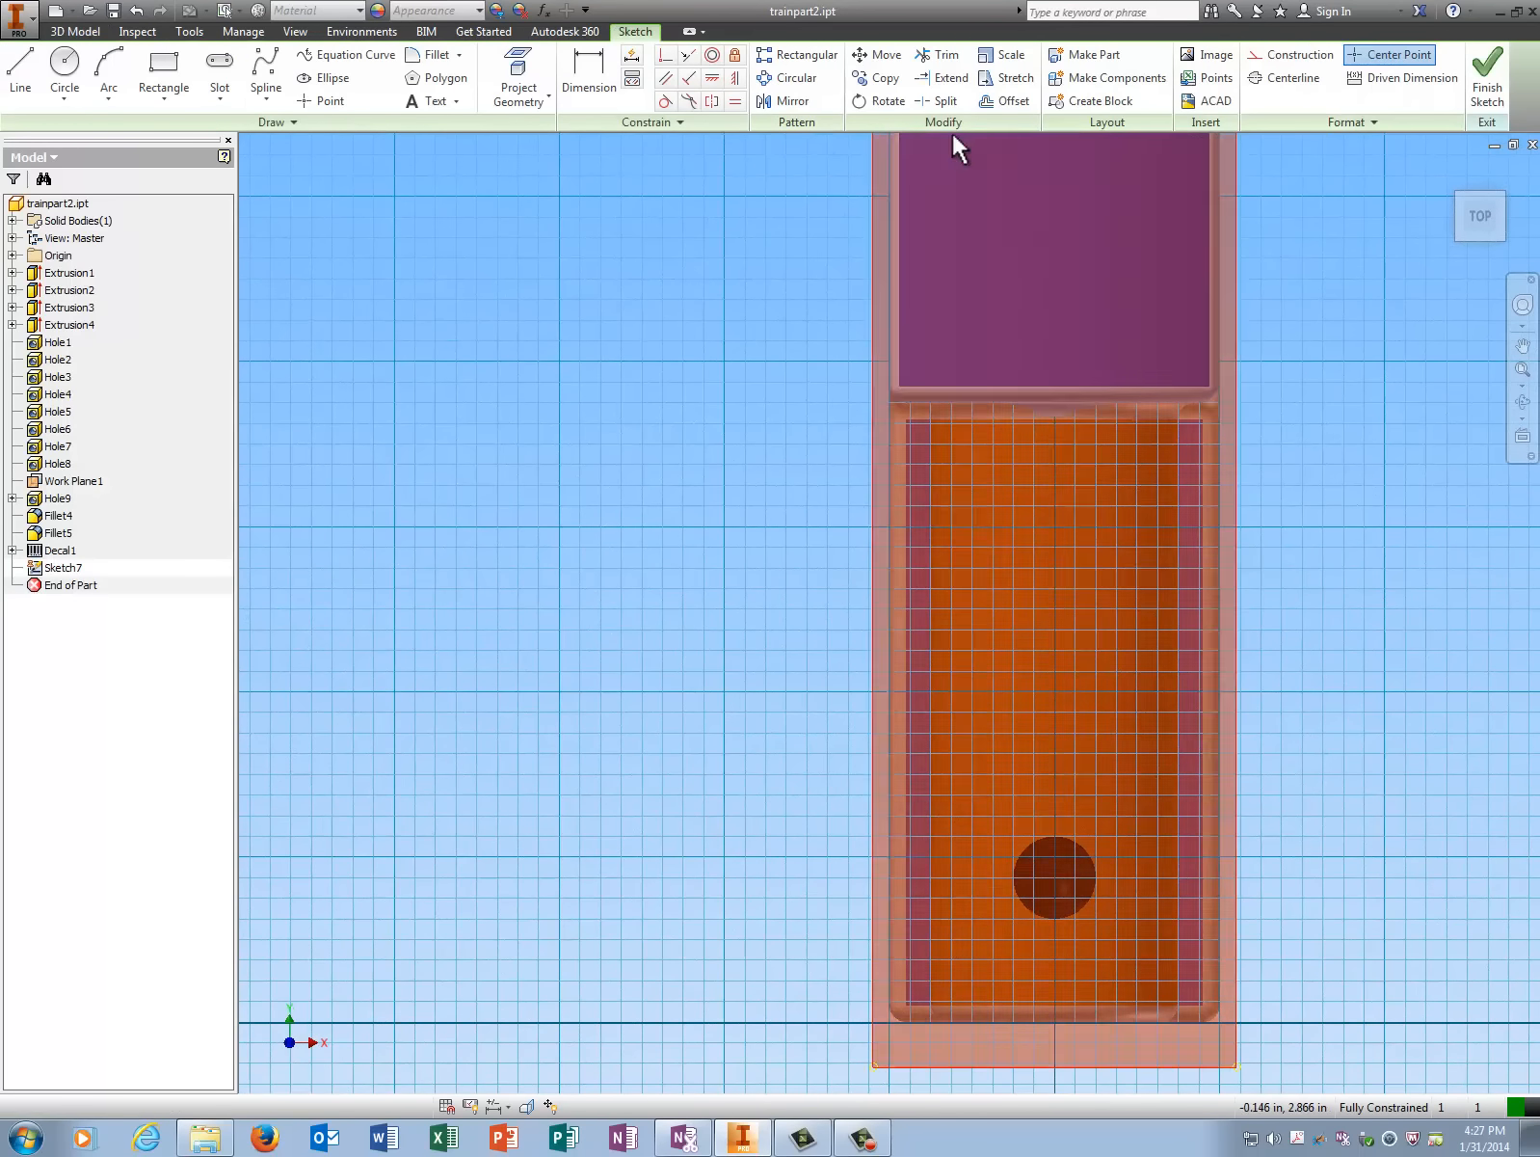
# Insert tigerpaw.jpg centred over the boiler between the smokestack hole and the cab, and finish the sketch
pyautogui.click(1209, 56)
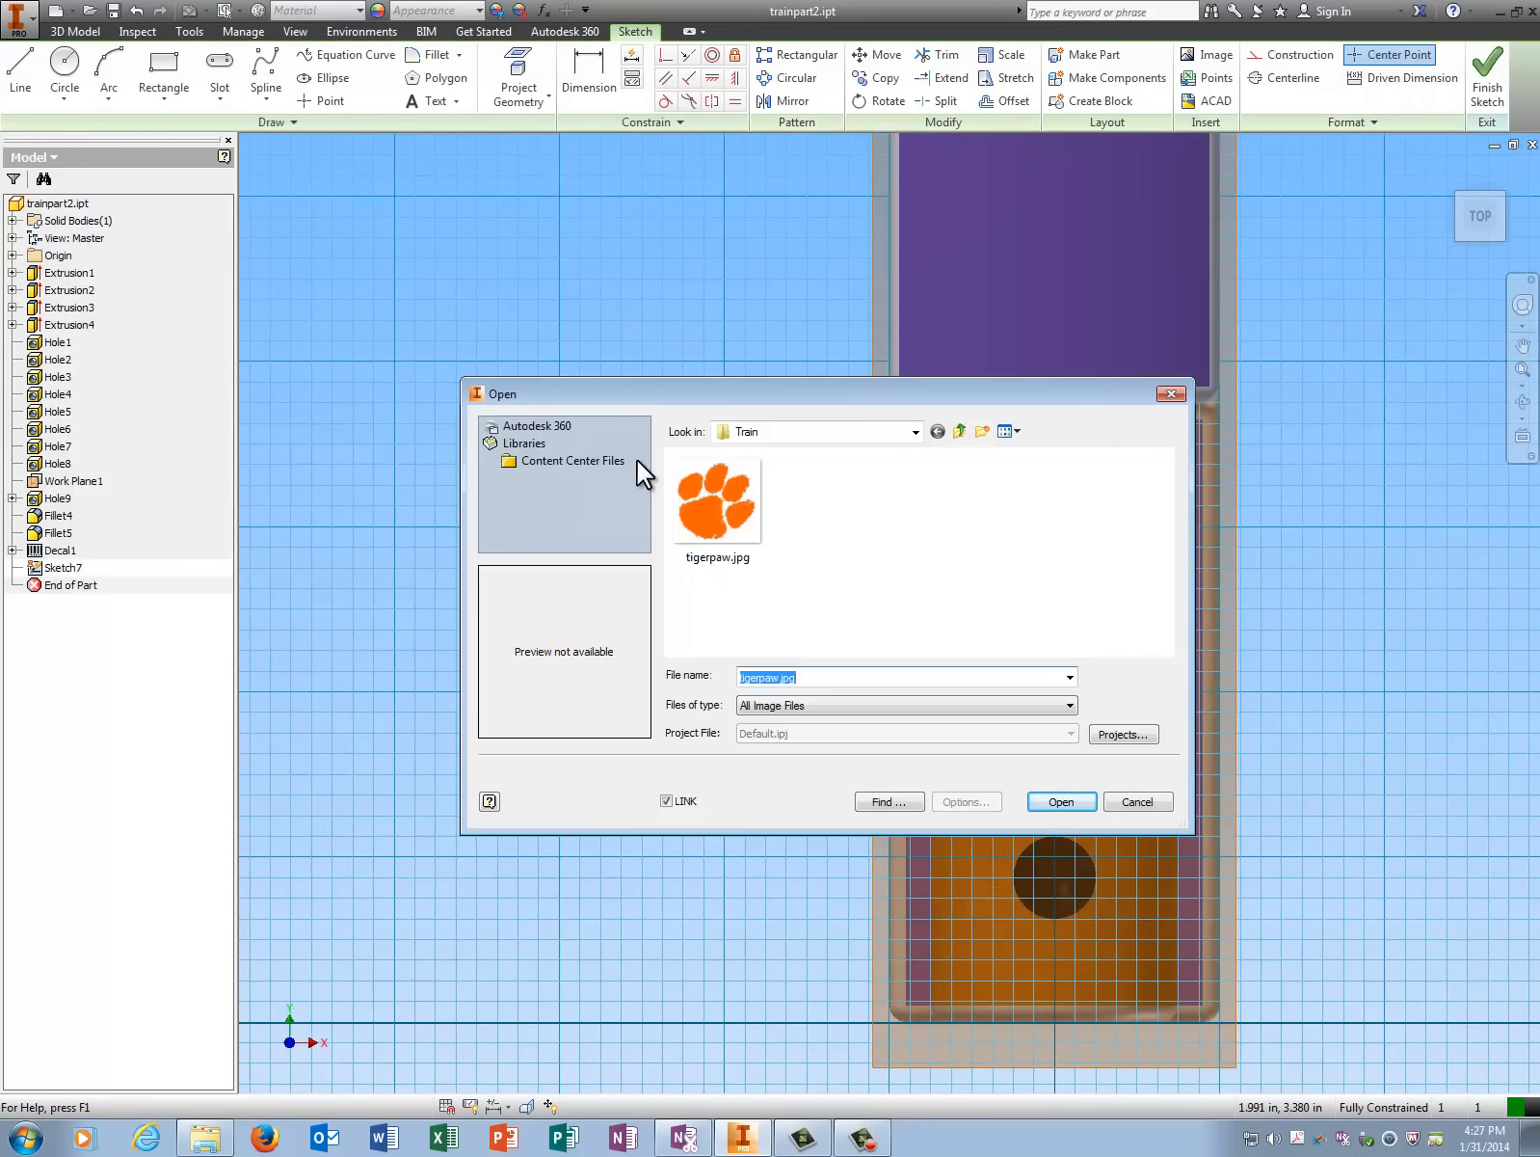
pyautogui.click(704, 511)
pyautogui.click(1060, 801)
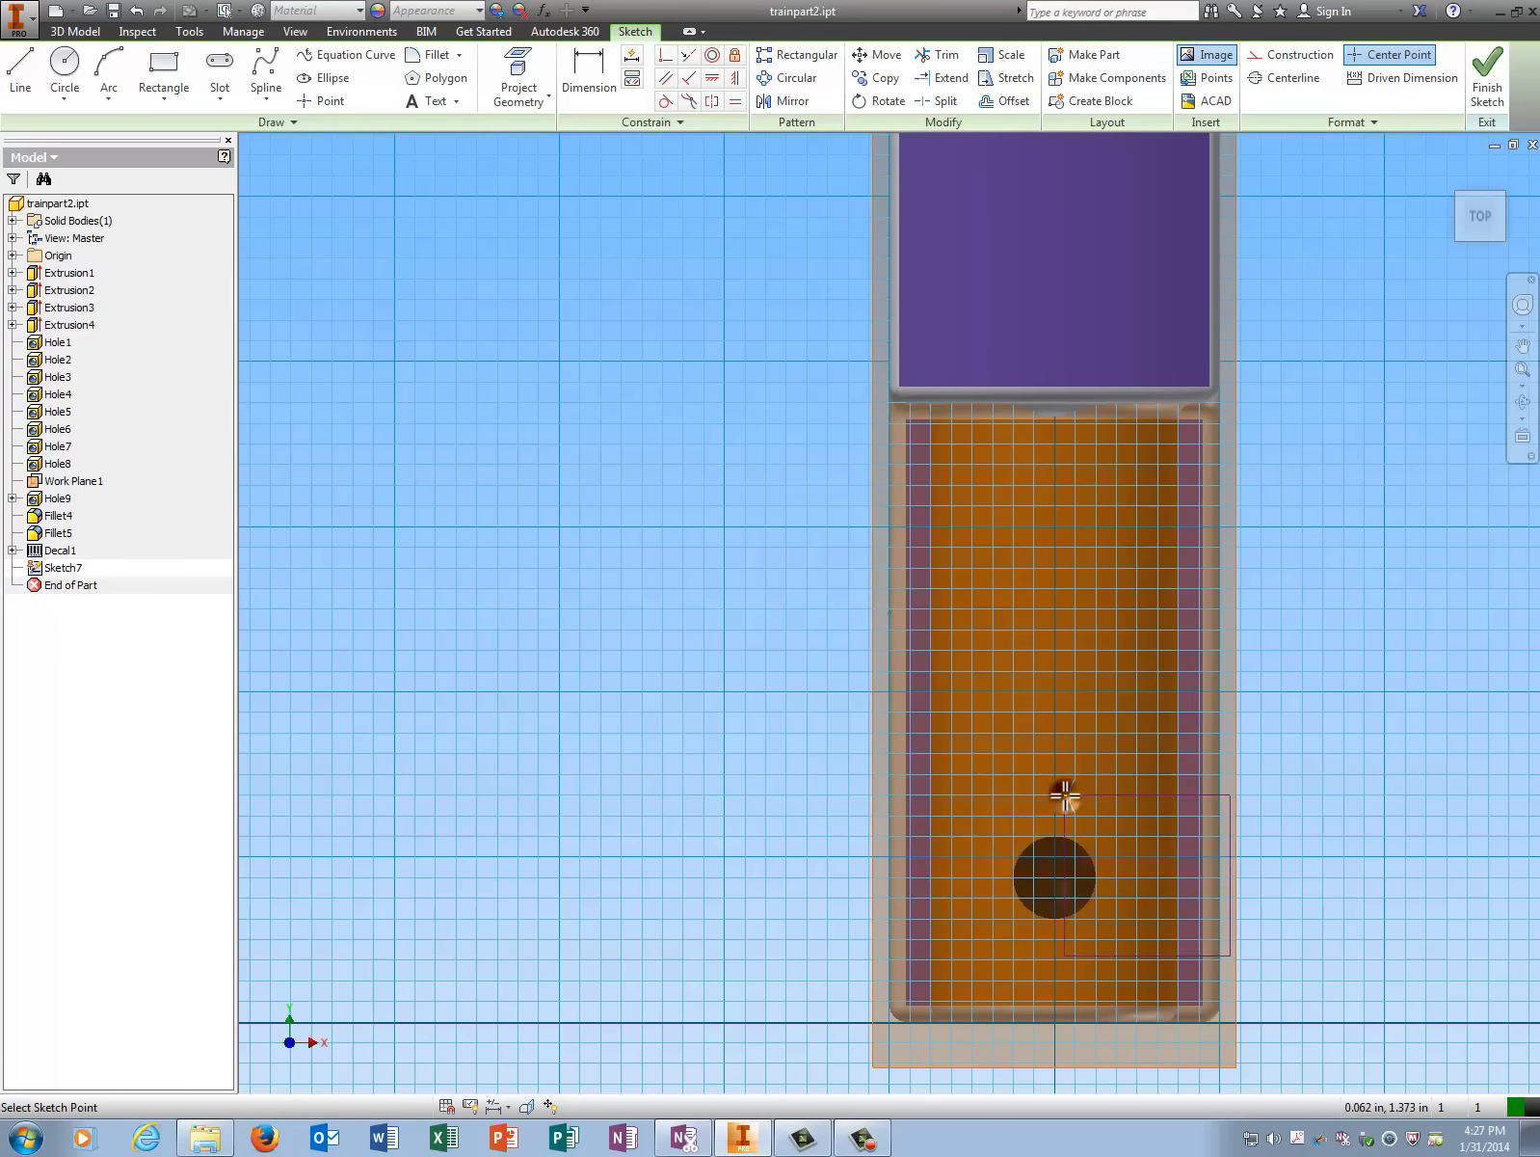
pyautogui.click(974, 561)
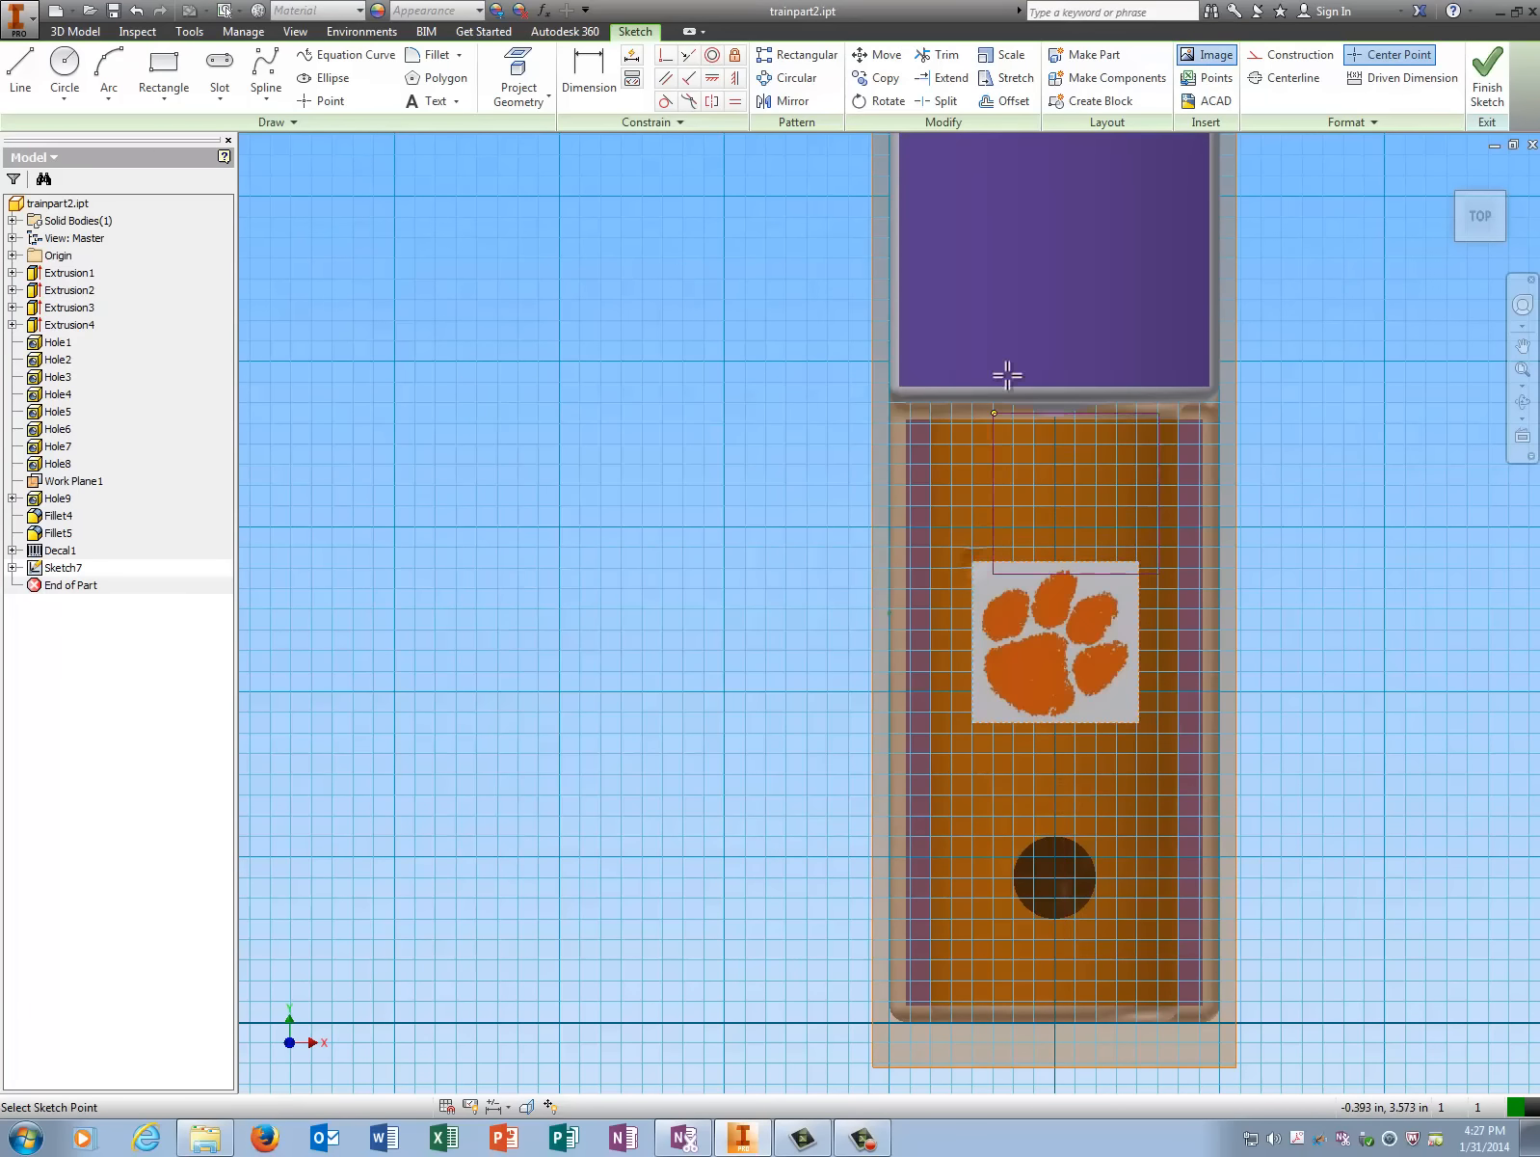
pyautogui.click(1487, 72)
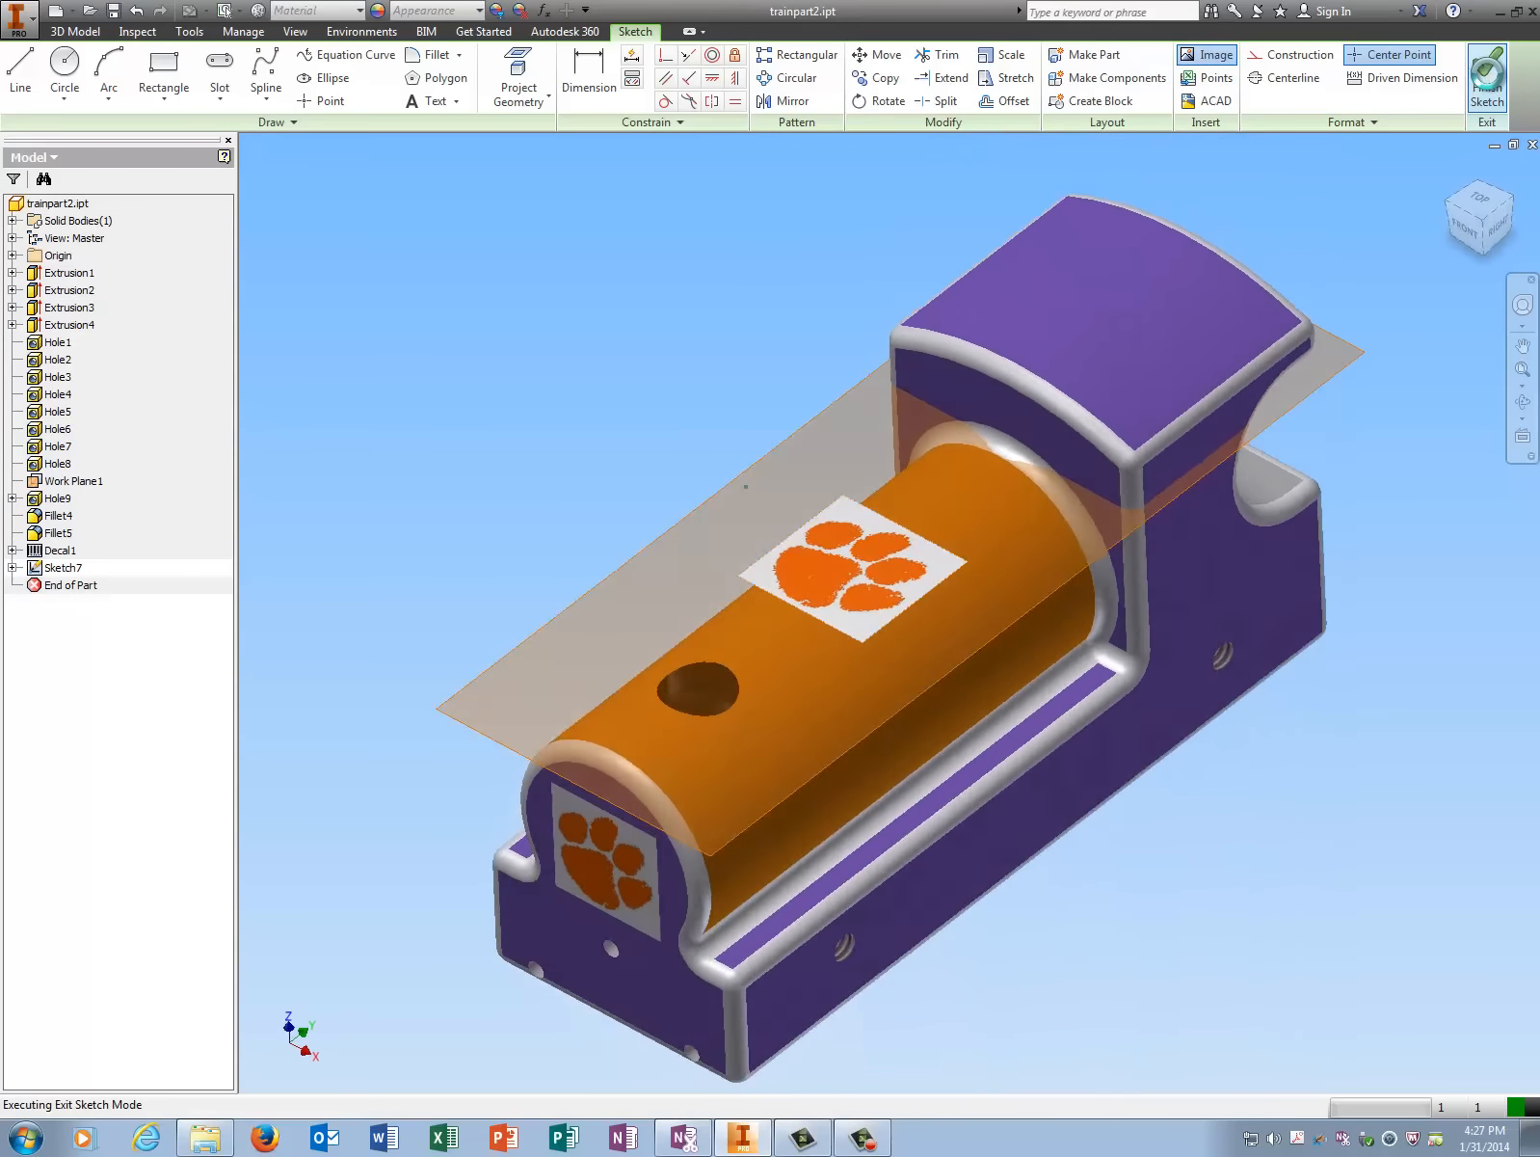
# Apply the sketched tiger paw image as a decal on the curved boiler face with Wrap to Face and Chain Faces on, and hide Work Plane1
pyautogui.click(251, 125)
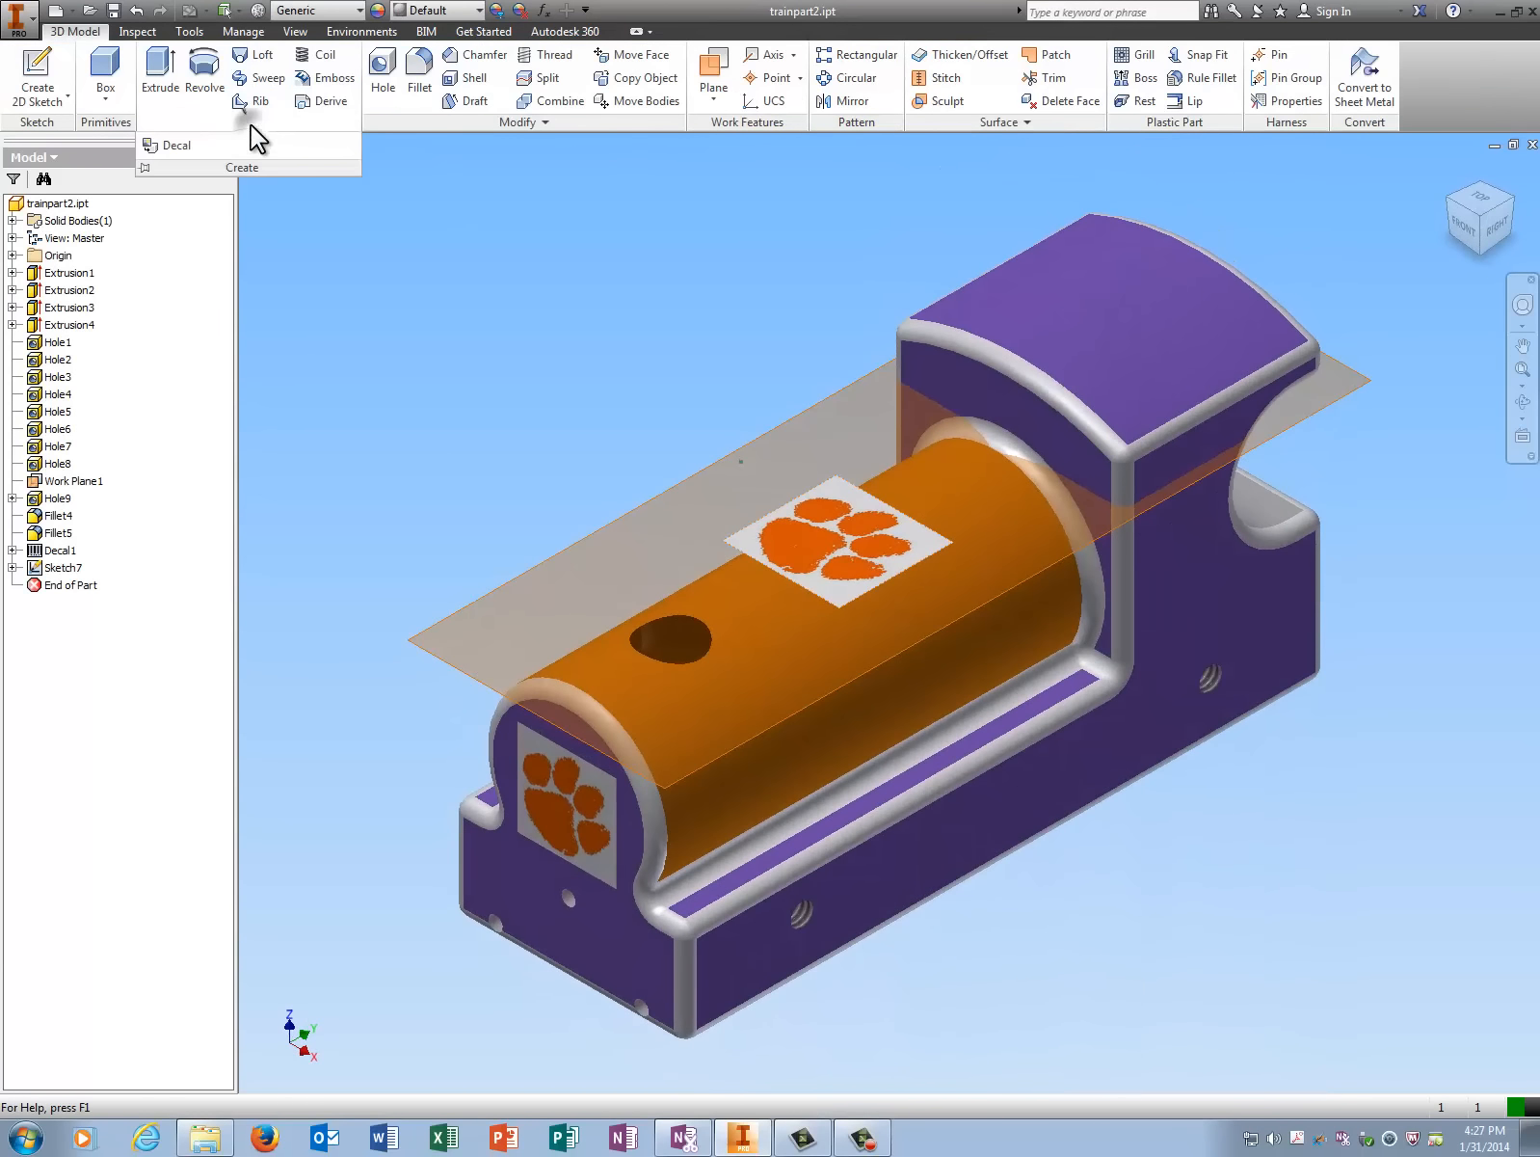
pyautogui.click(192, 145)
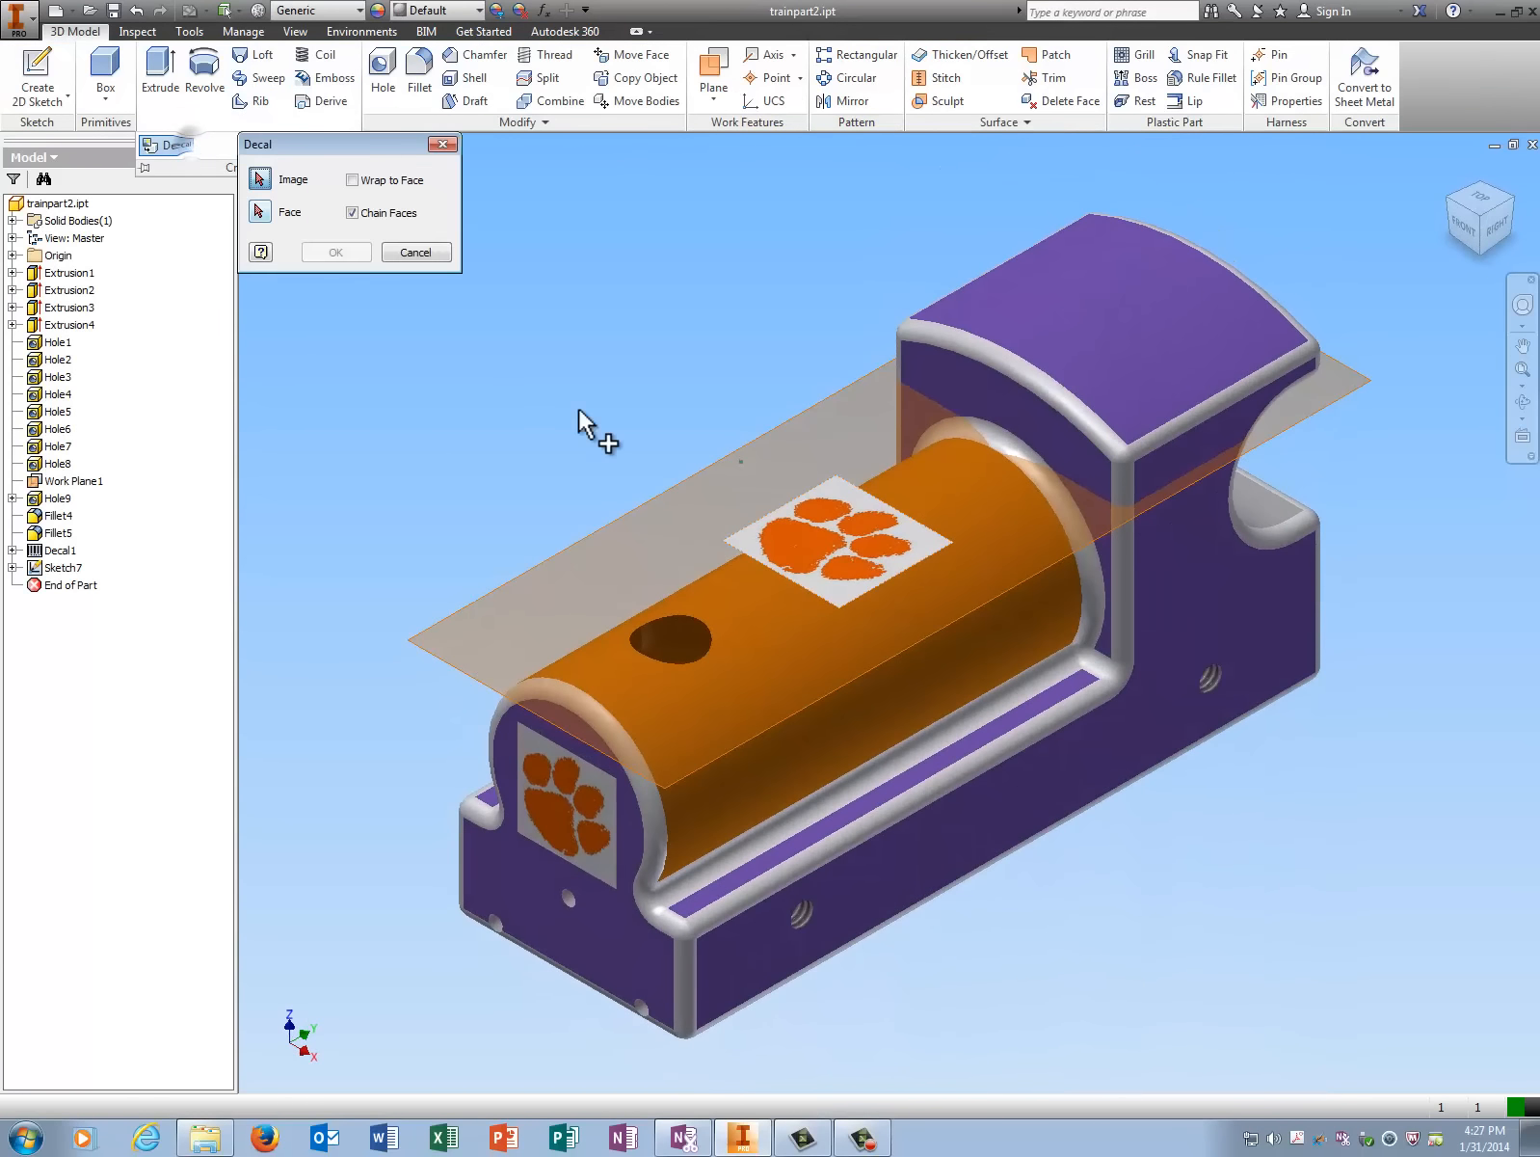
pyautogui.click(838, 548)
pyautogui.click(886, 699)
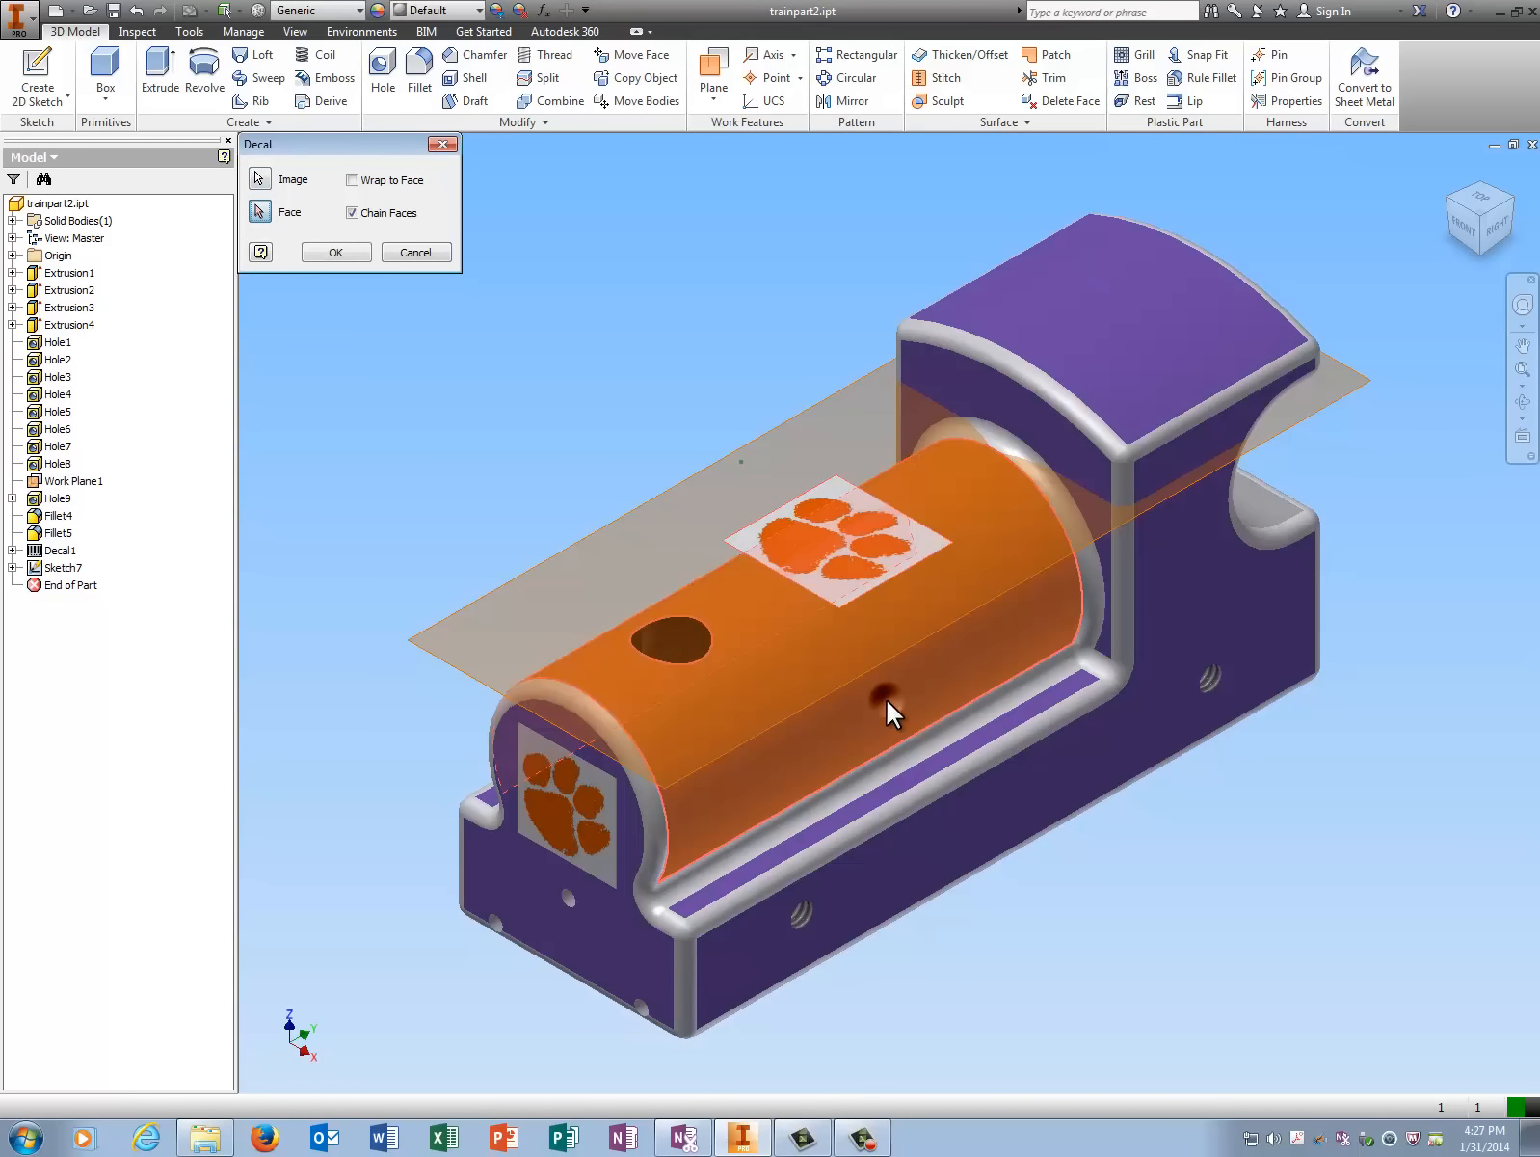
pyautogui.click(352, 180)
pyautogui.click(337, 251)
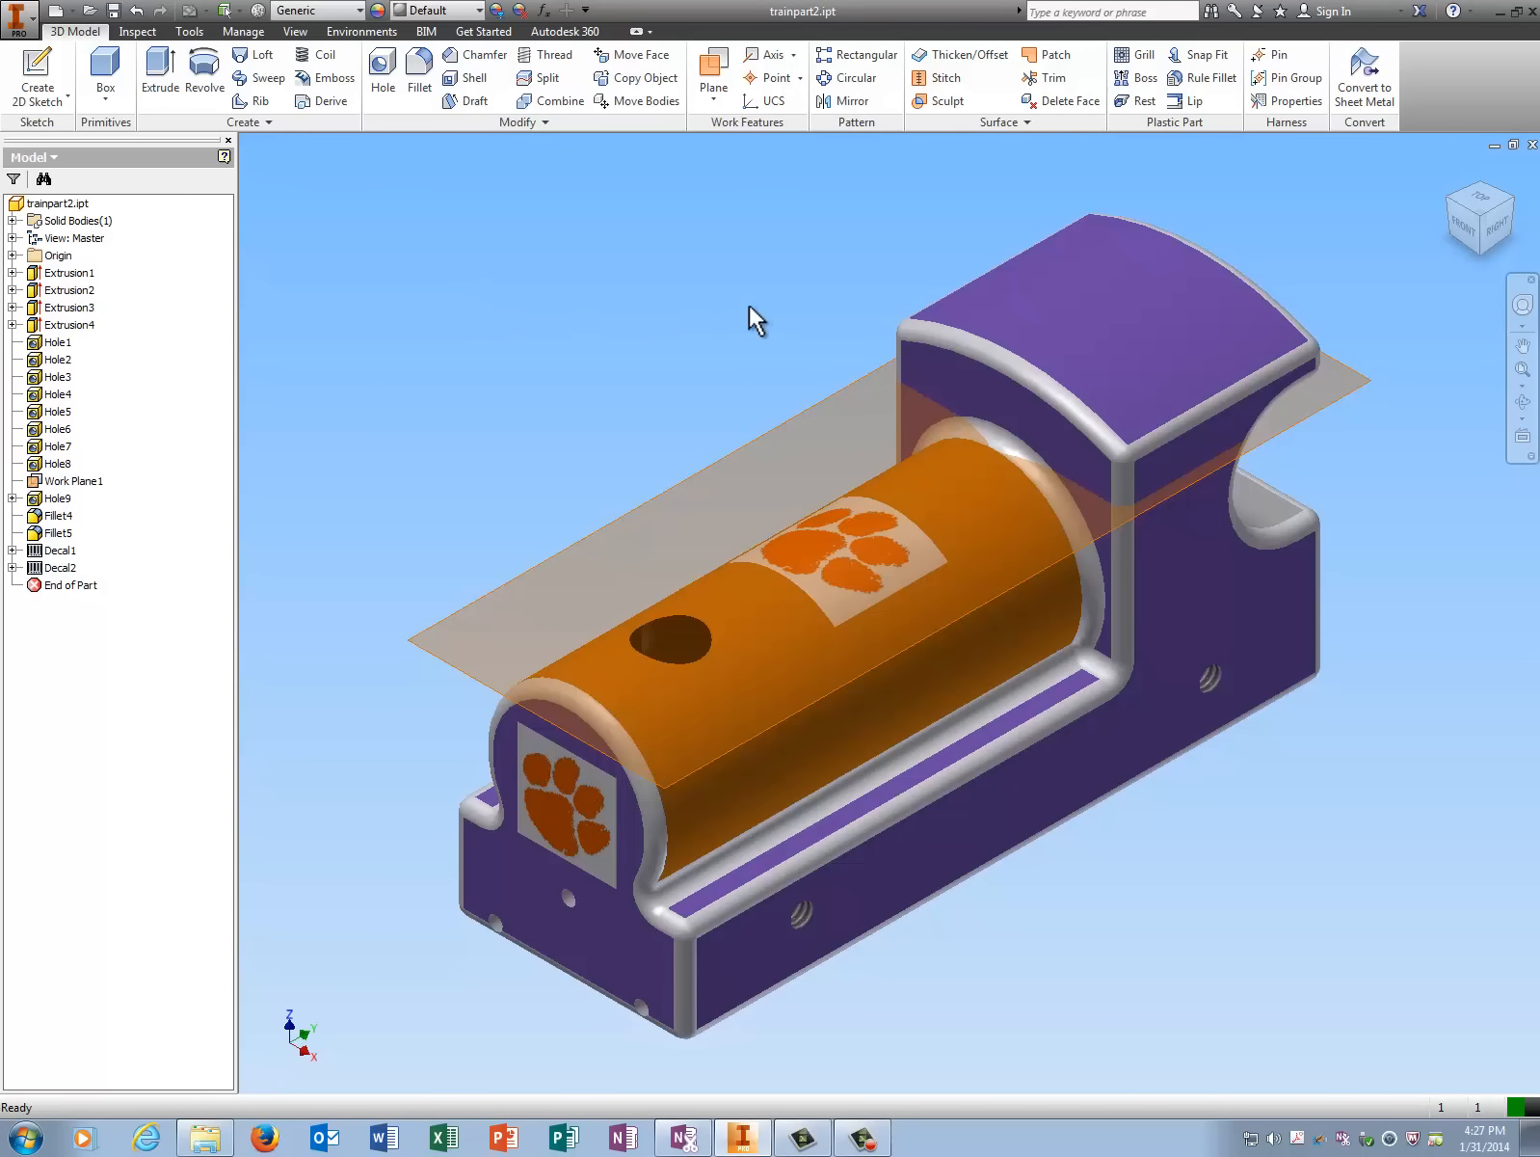
pyautogui.rightClick(97, 487)
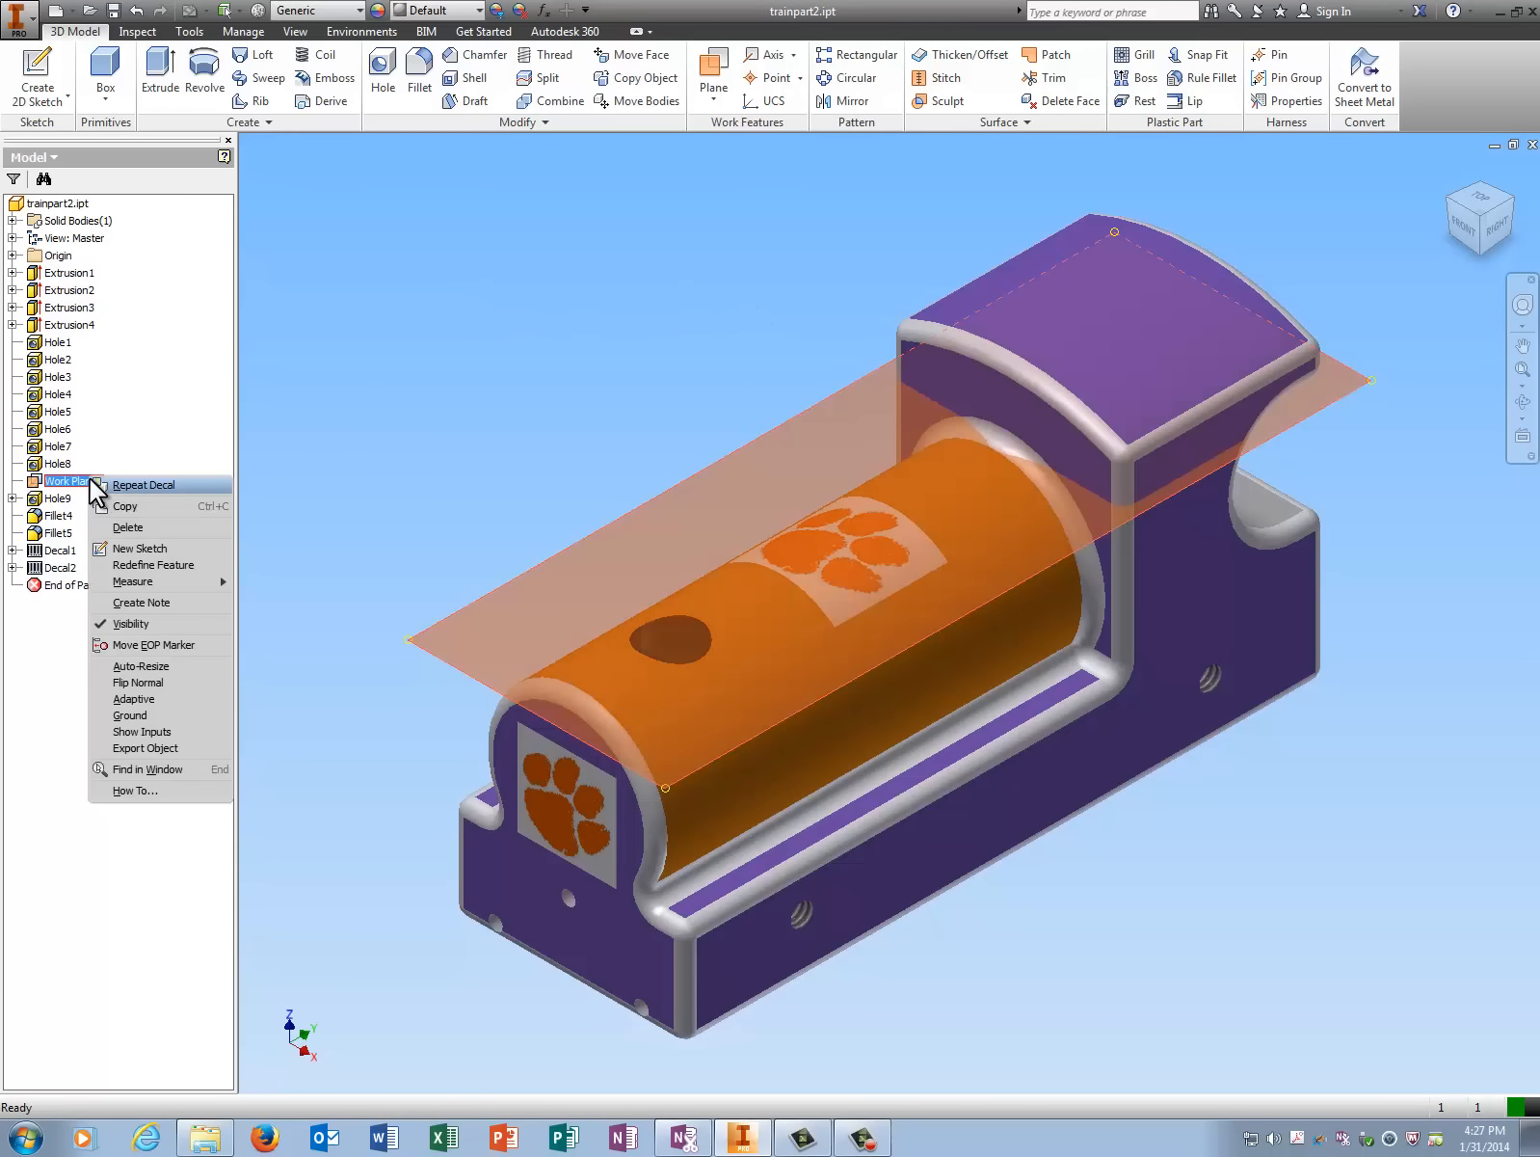
pyautogui.click(146, 639)
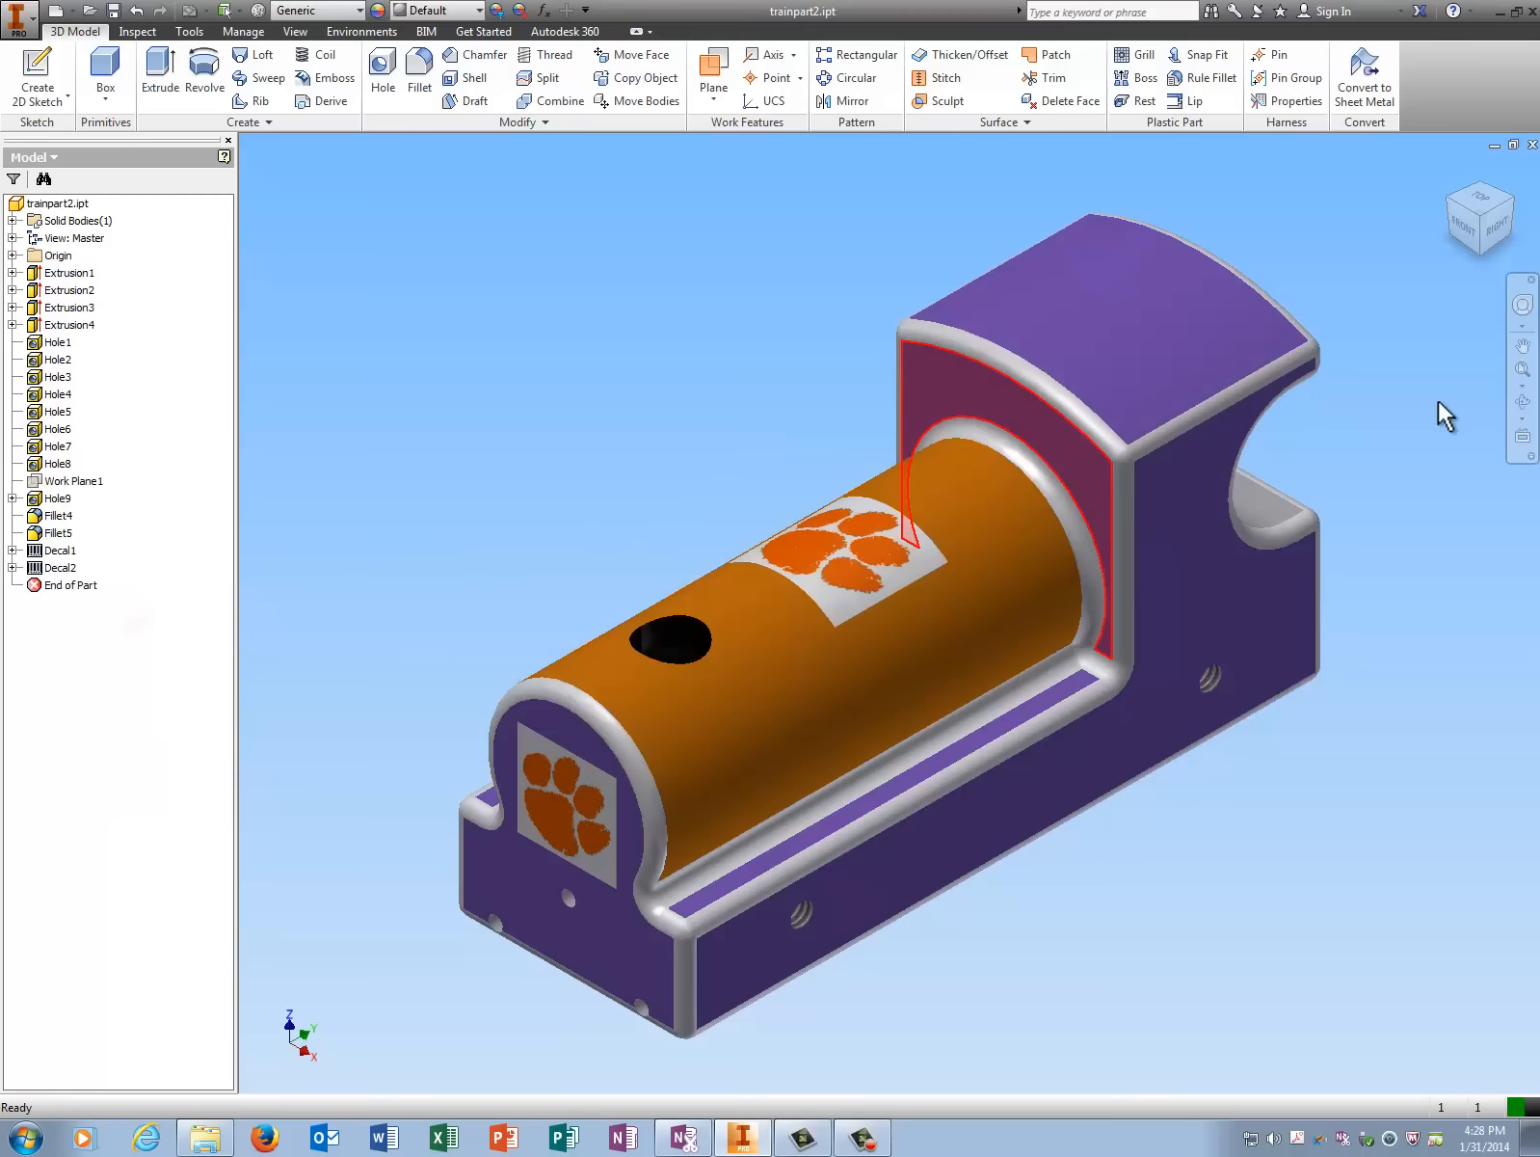
# Examine the decorated train from all four isometric corners and return to the home view
pyautogui.click(1508, 203)
pyautogui.click(1511, 200)
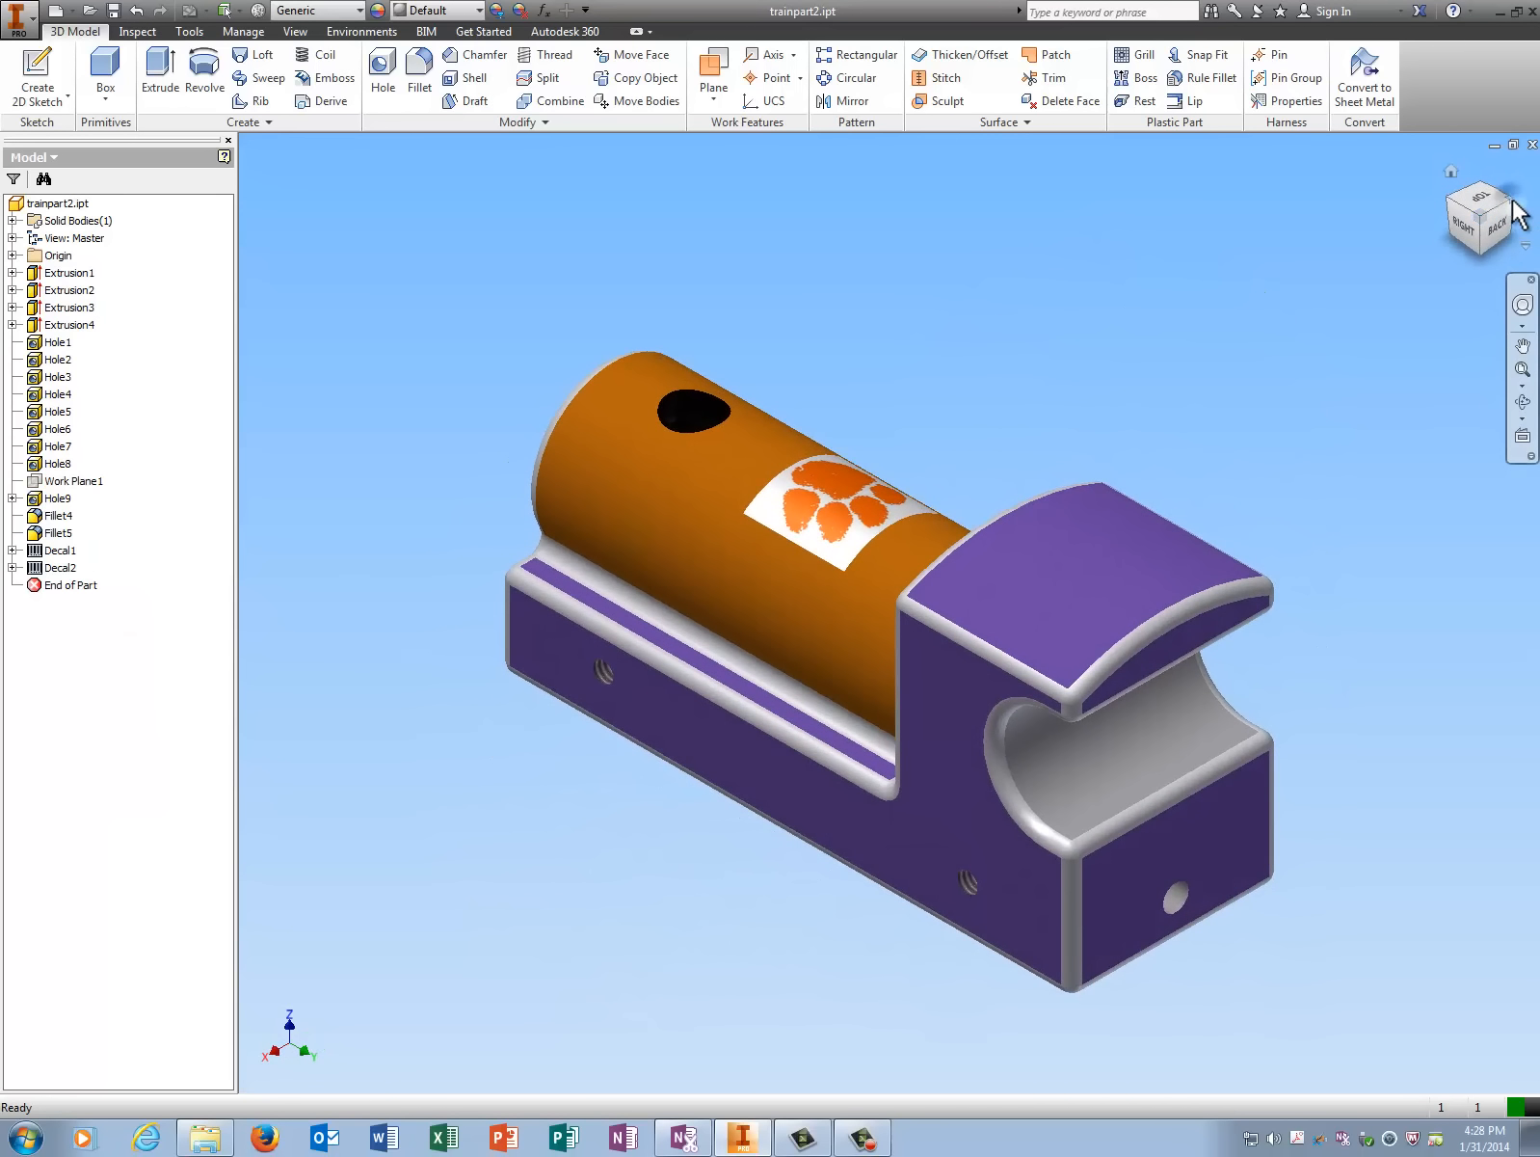
pyautogui.click(1513, 207)
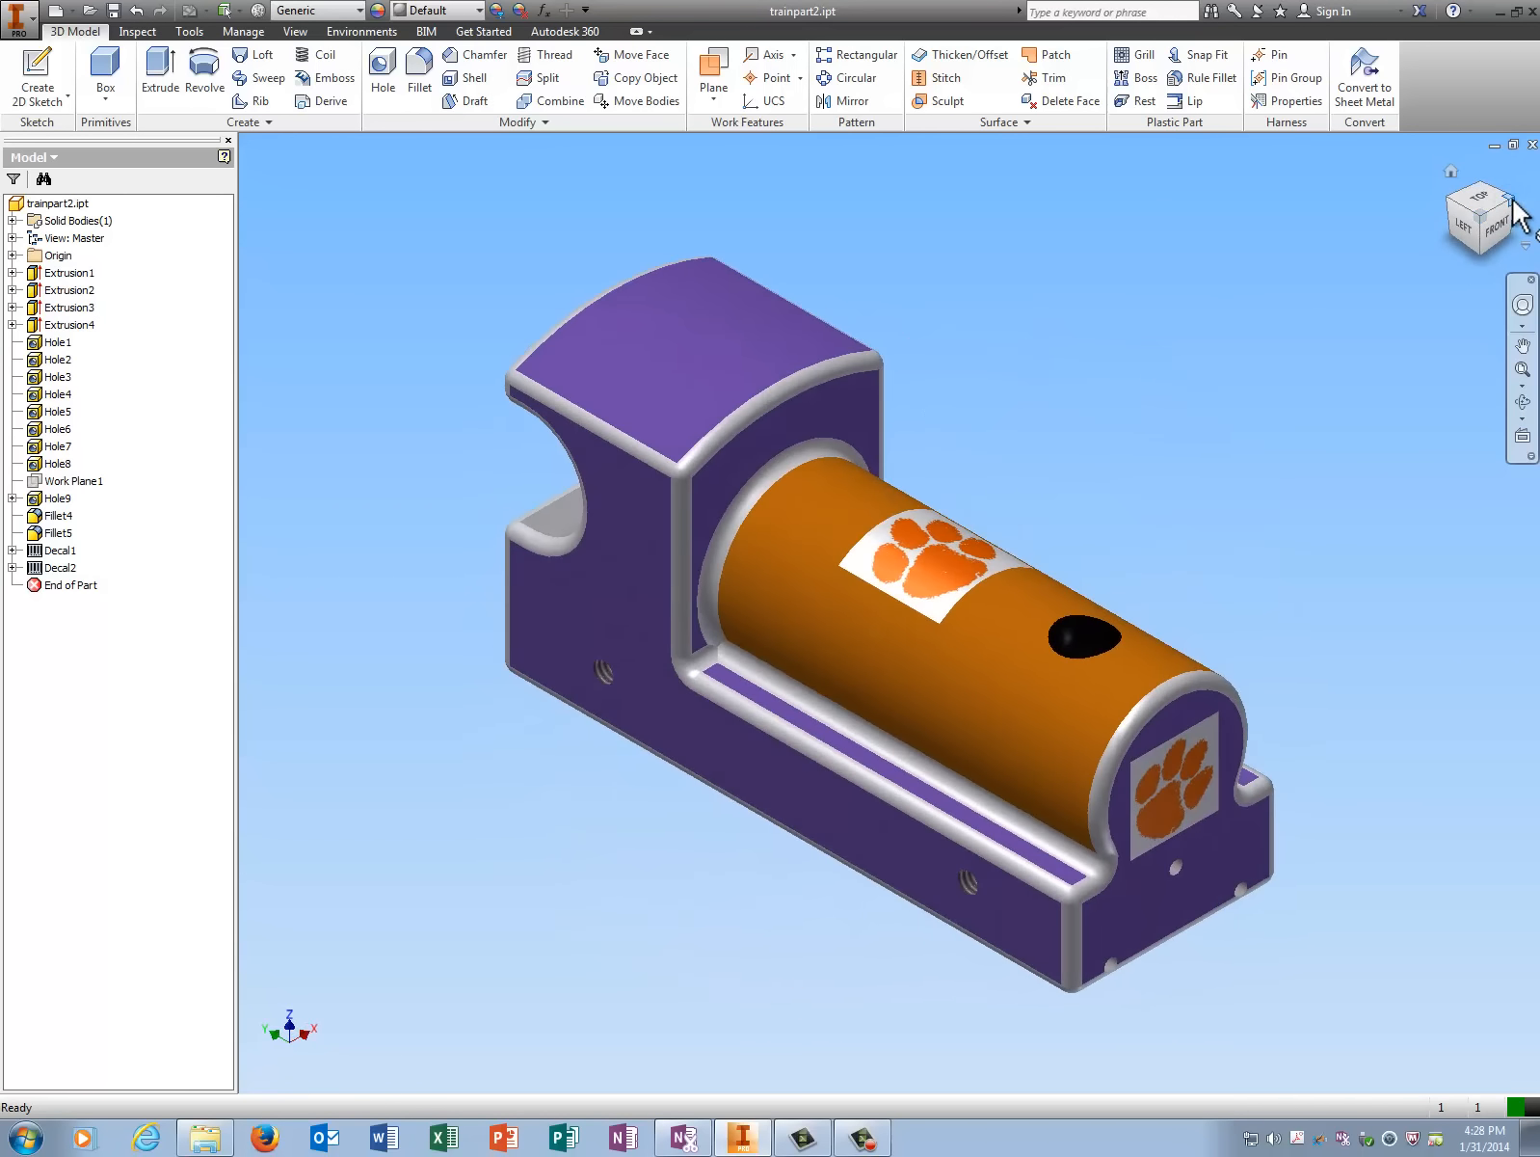
pyautogui.click(1515, 209)
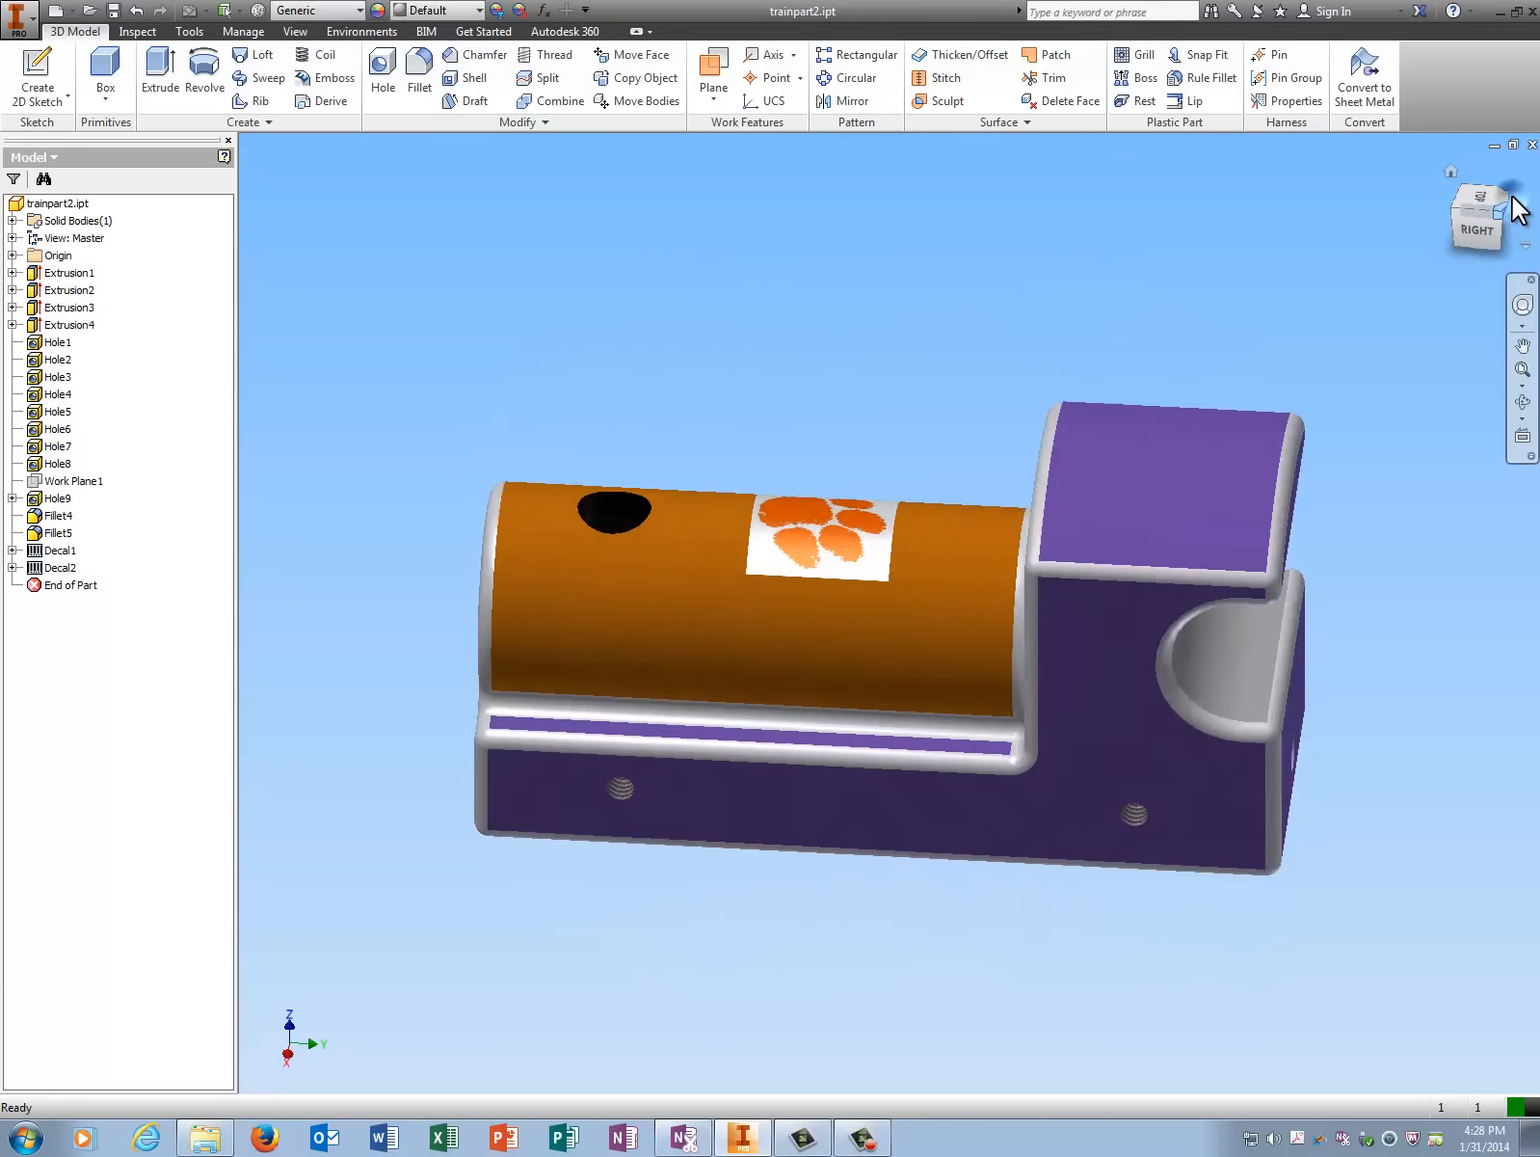
pyautogui.click(1453, 168)
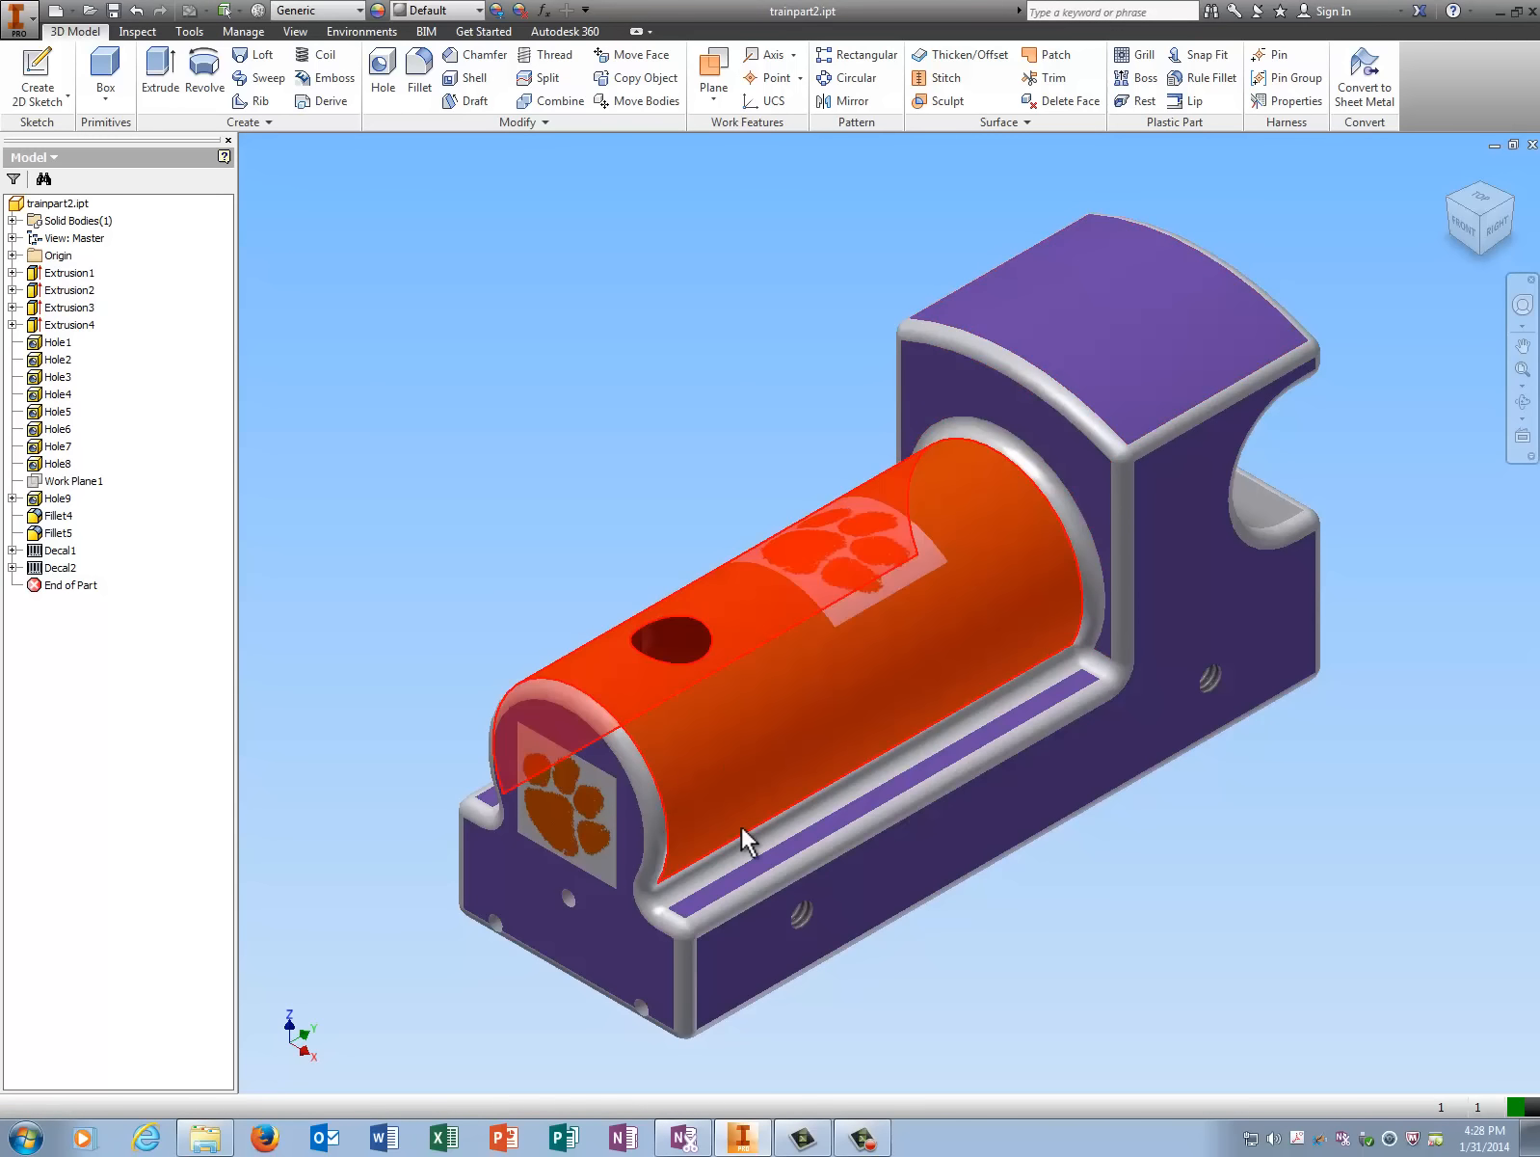
pyautogui.moveTo(800, 1135)
pyautogui.click(862, 1139)
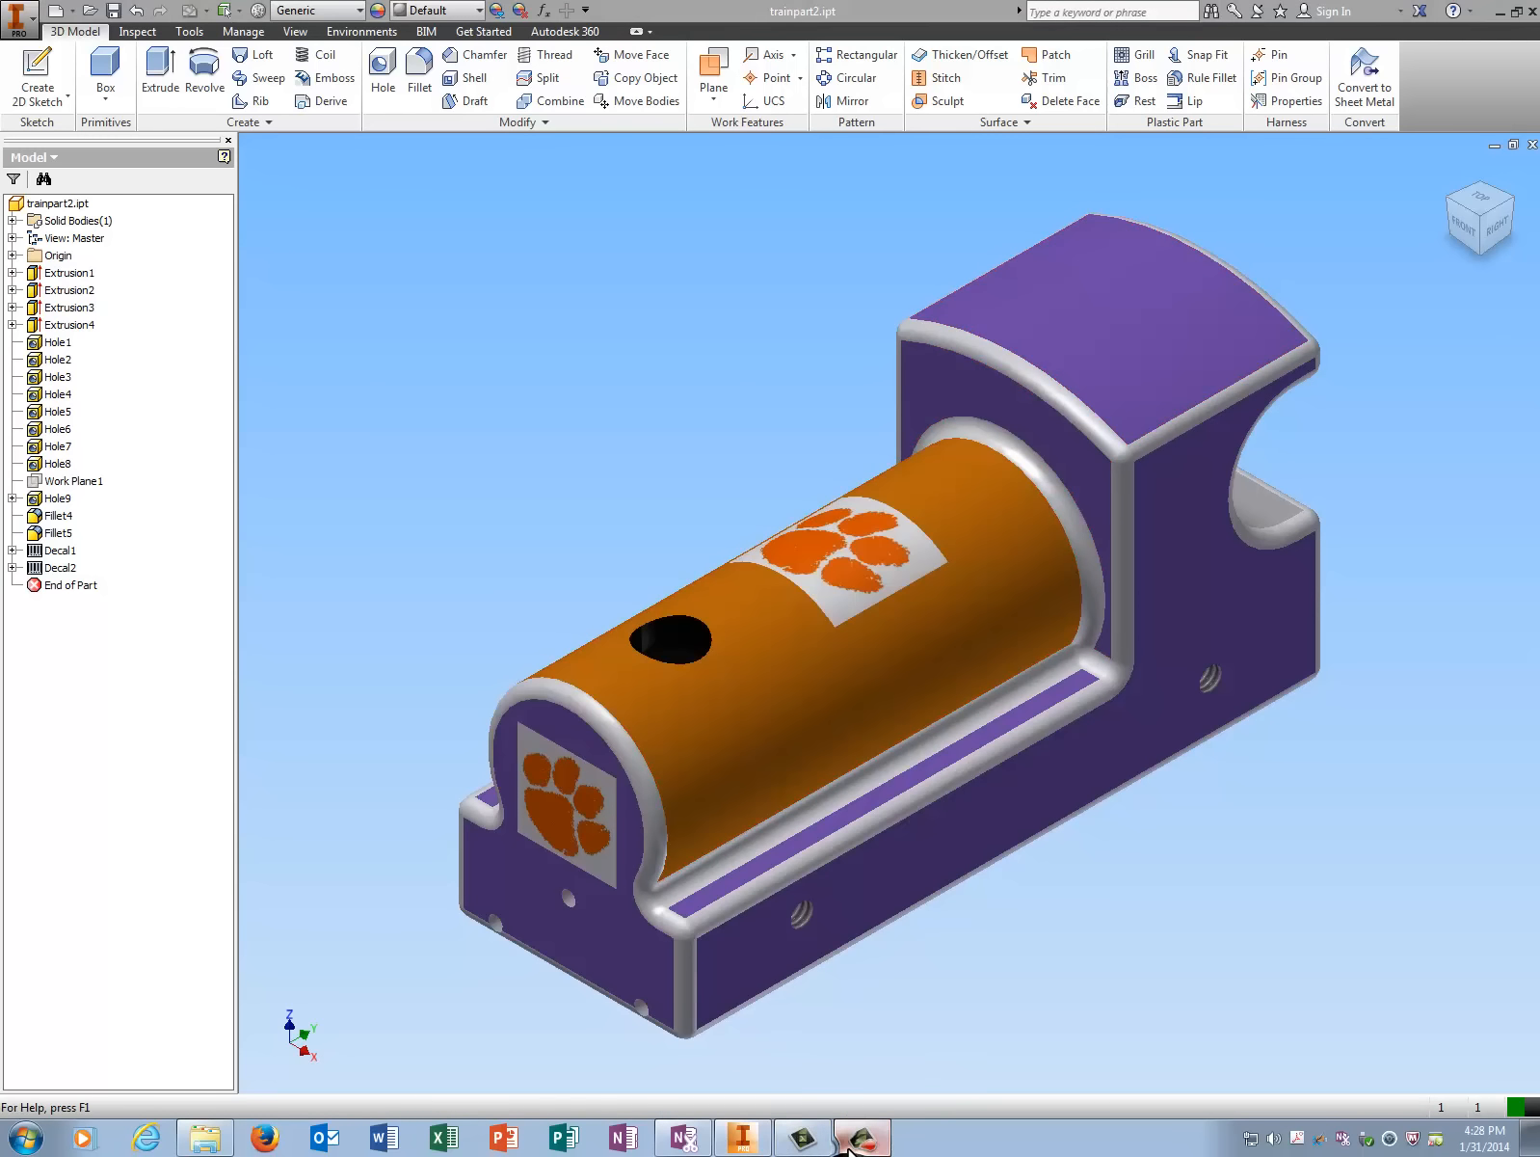